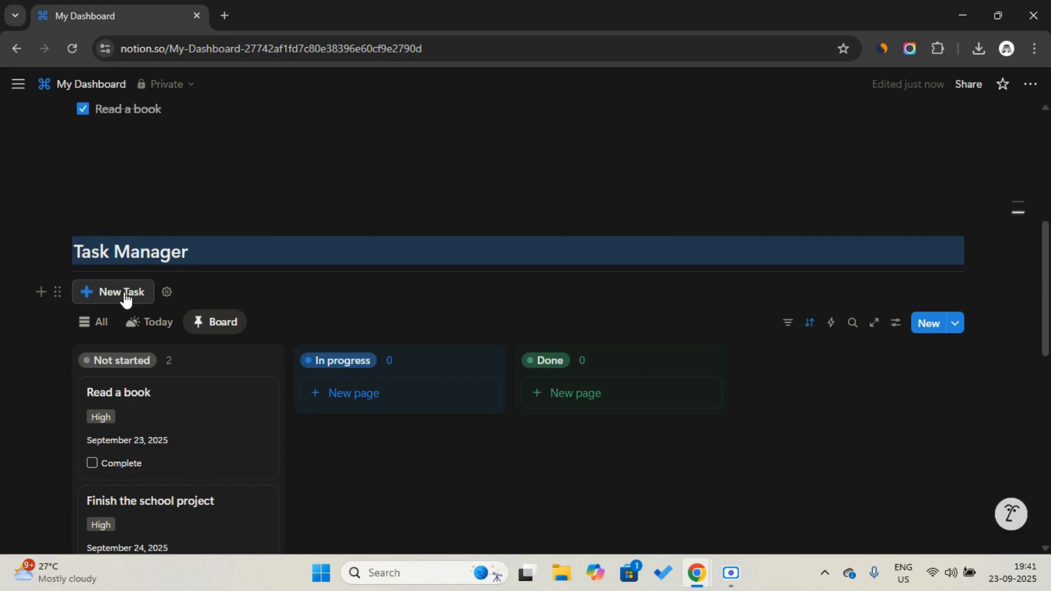
left_click(124, 294)
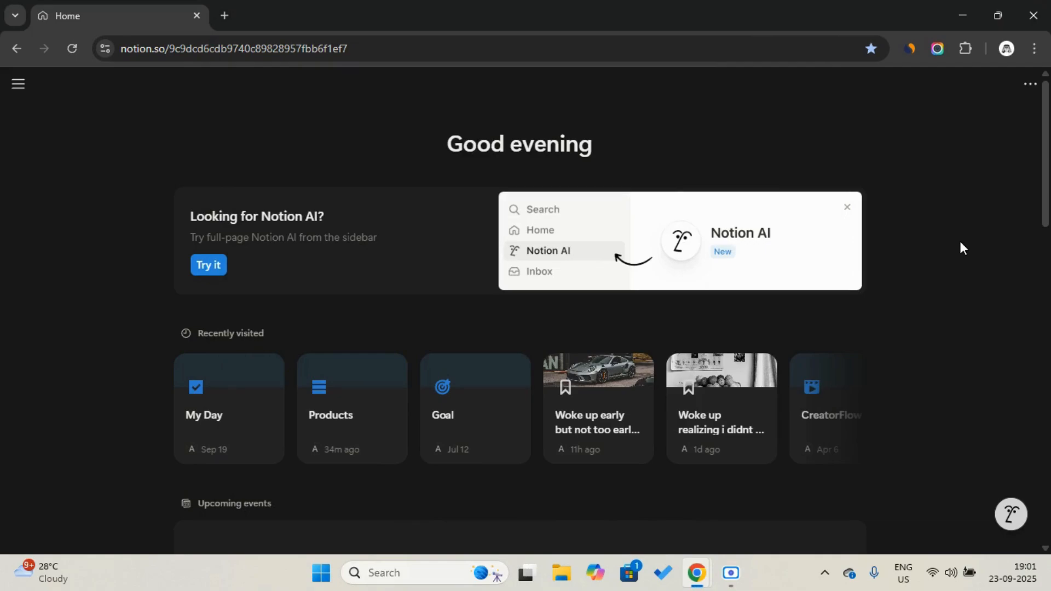
Step: Create a new private page and title it "My Dashboard"
mouse_move(7, 91)
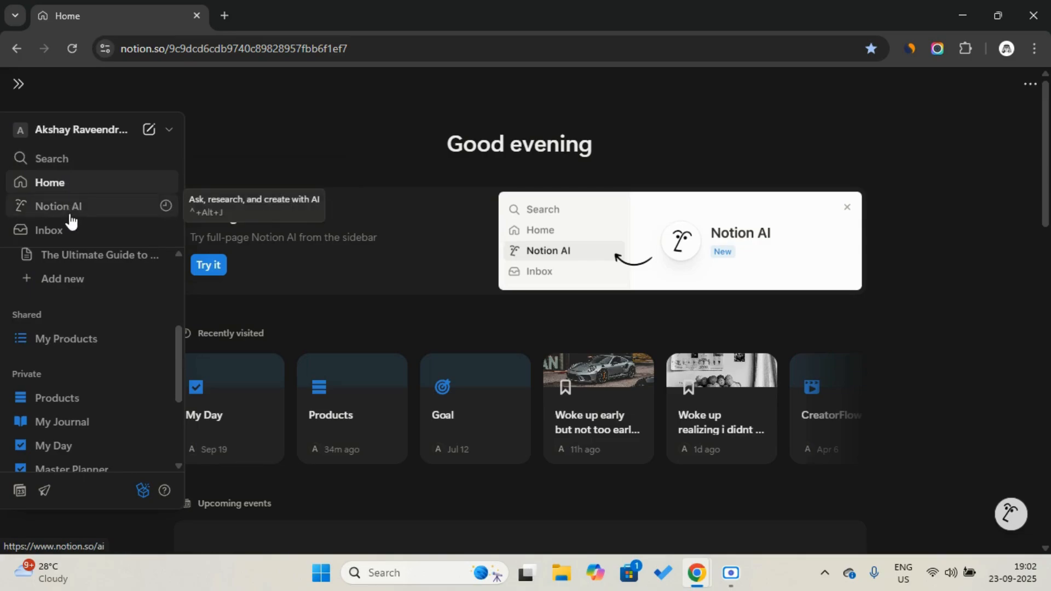
scroll(79, 290, "up", 3)
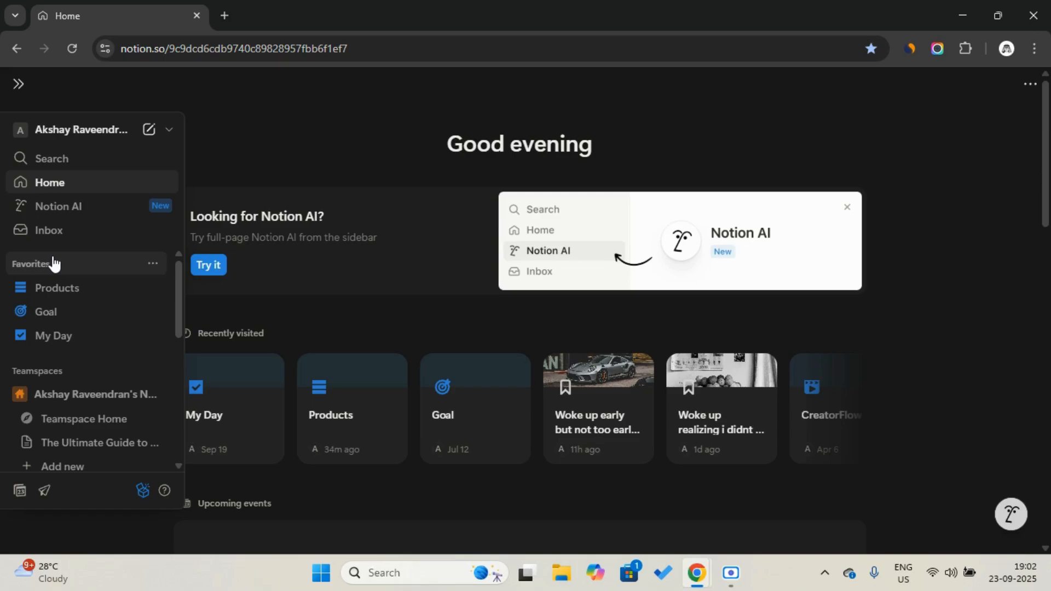
scroll(53, 263, "down", 2)
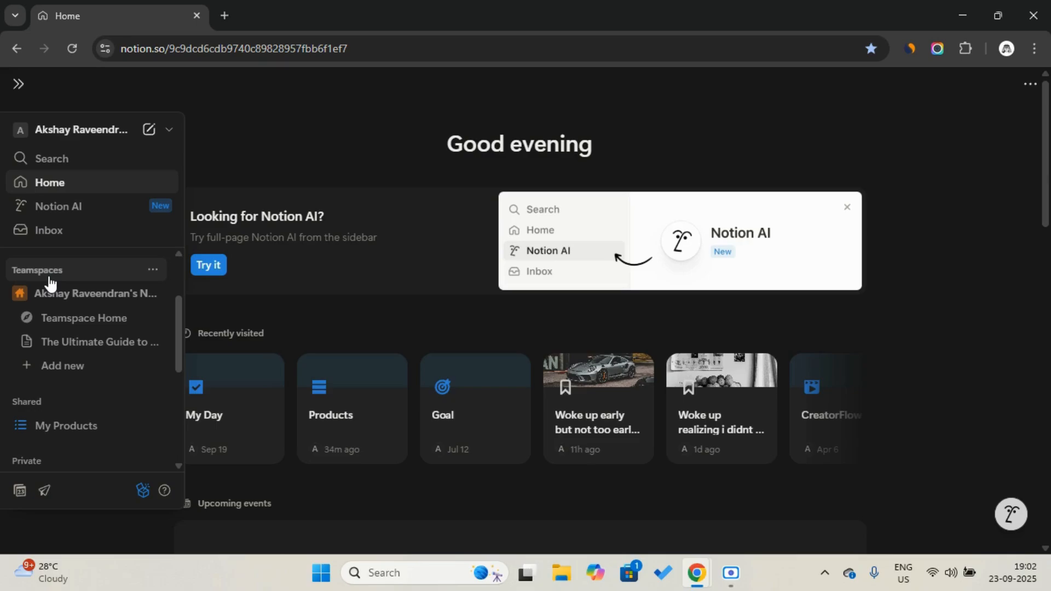
scroll(49, 282, "down", 3)
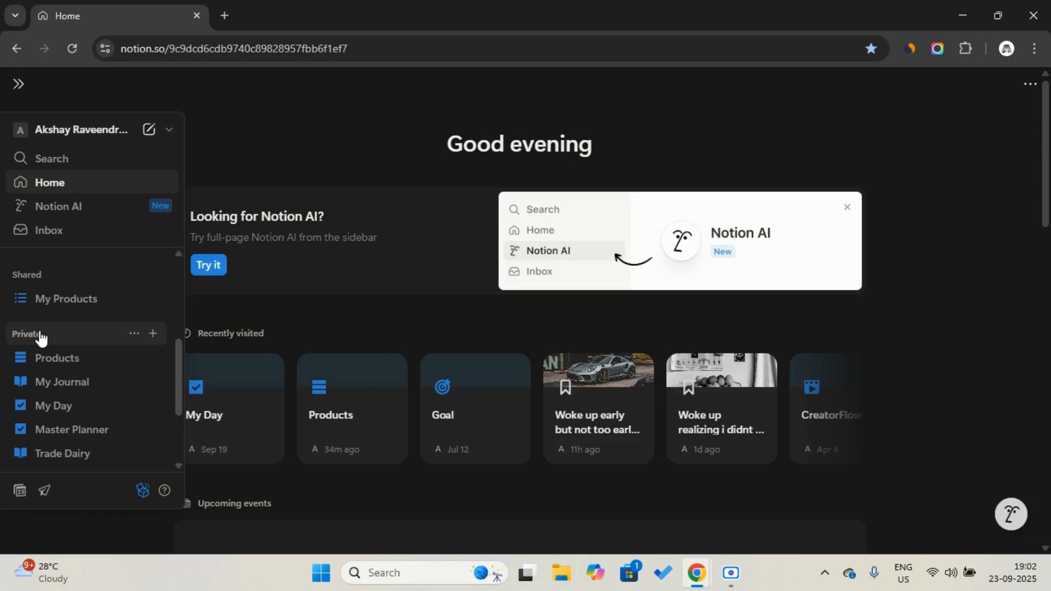
scroll(40, 338, "up", 5)
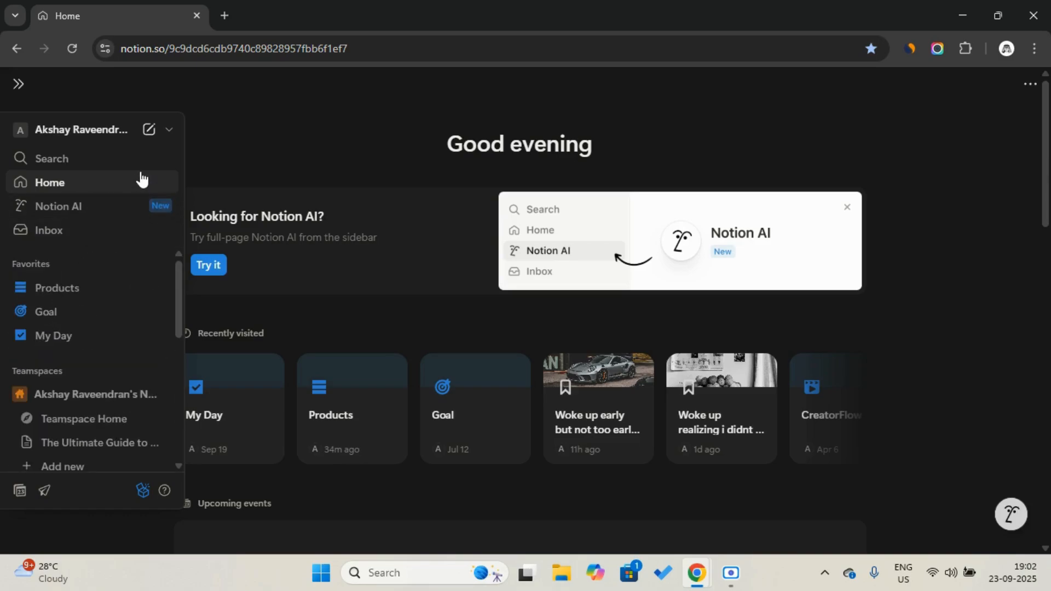
left_click(152, 134)
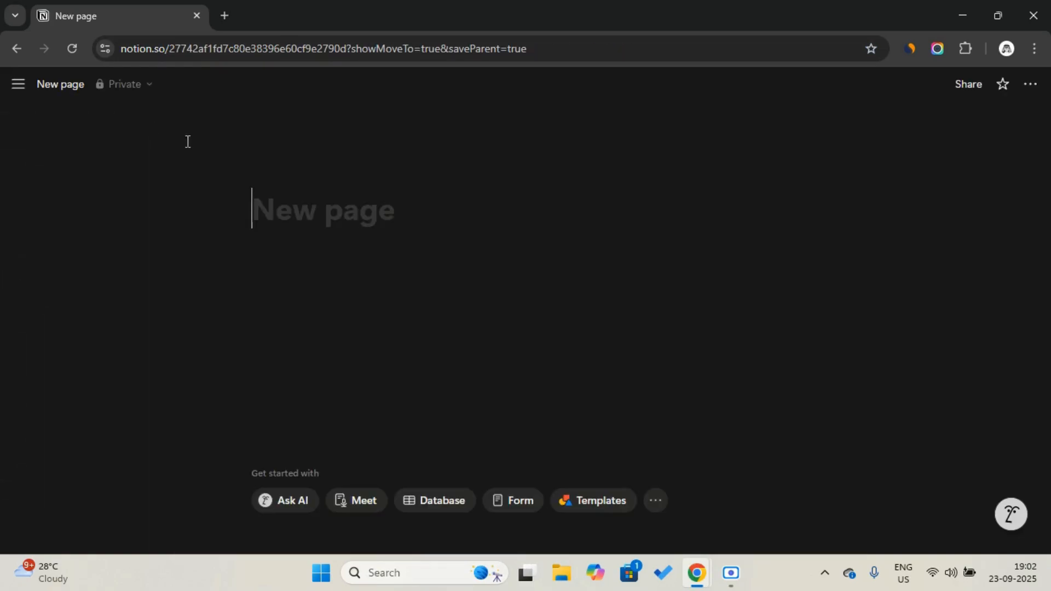
key("Caps_Lock")
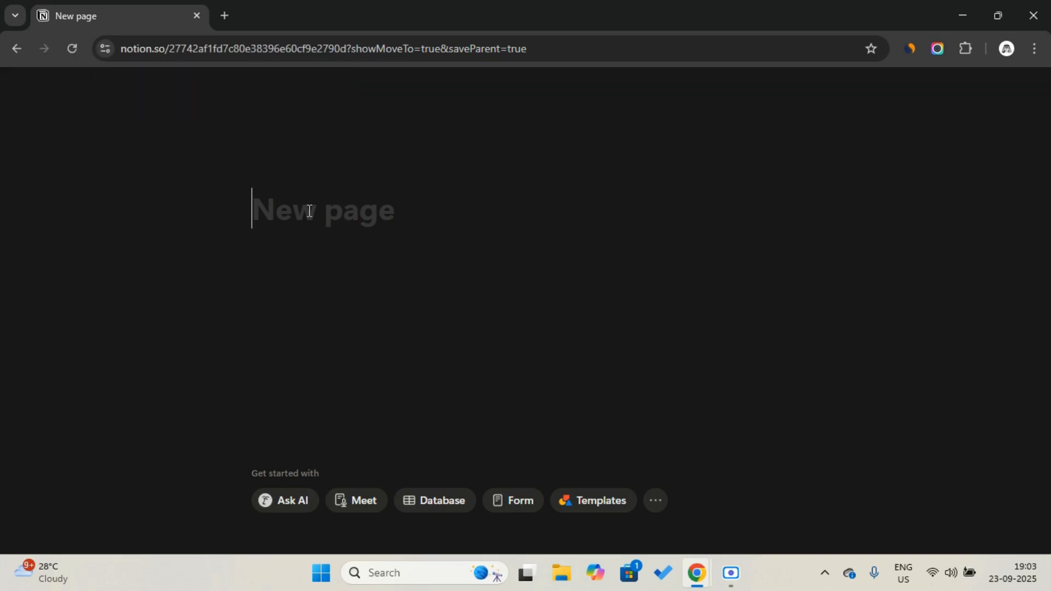
type("M")
key("Caps_Lock")
type("y Dashb")
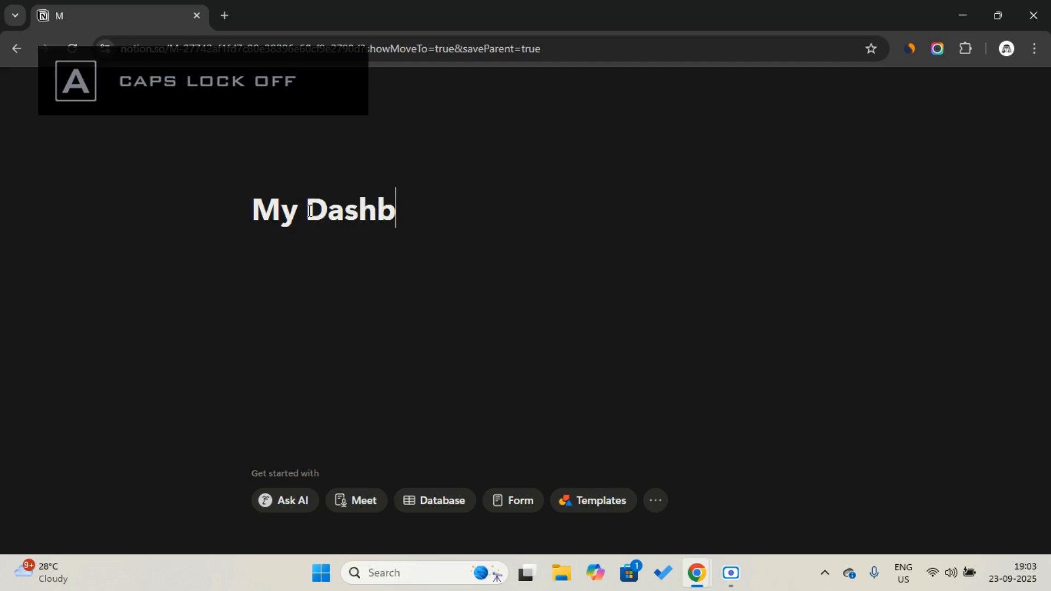
type("oard")
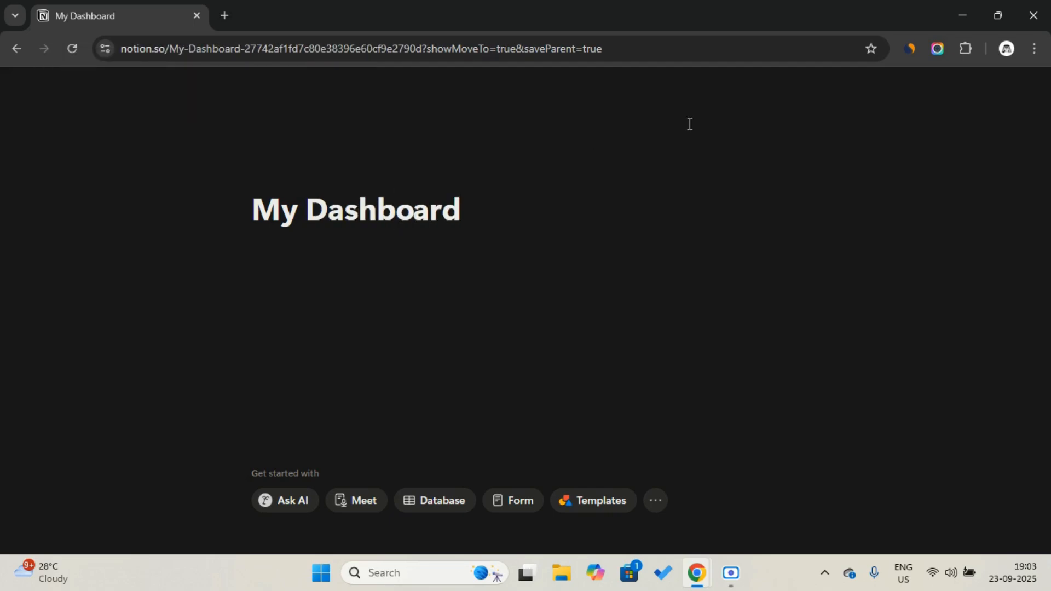
Step: Set the My Dashboard page to full width
left_click(1031, 87)
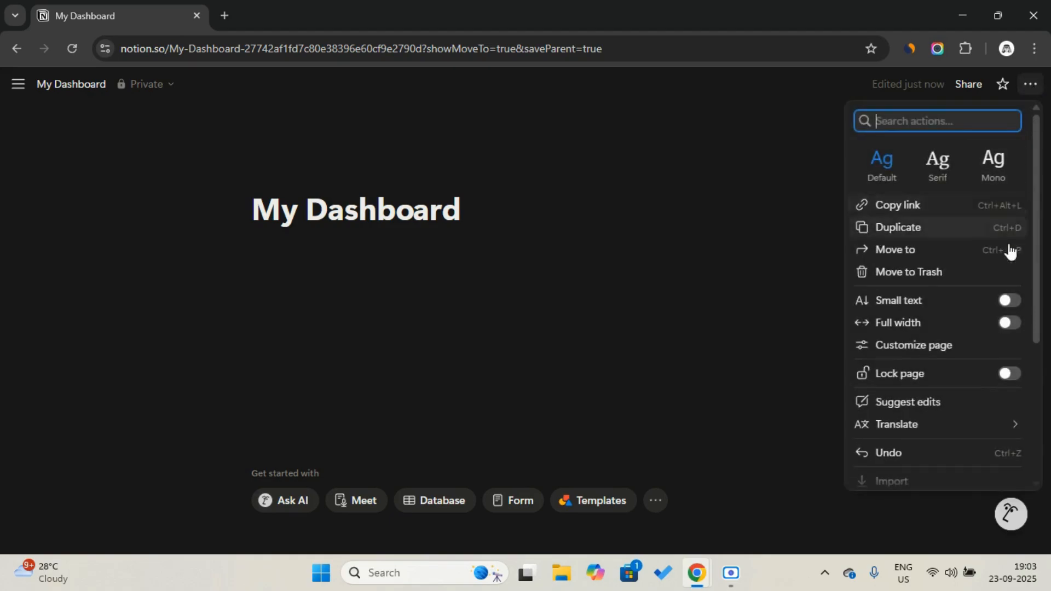
left_click(1010, 323)
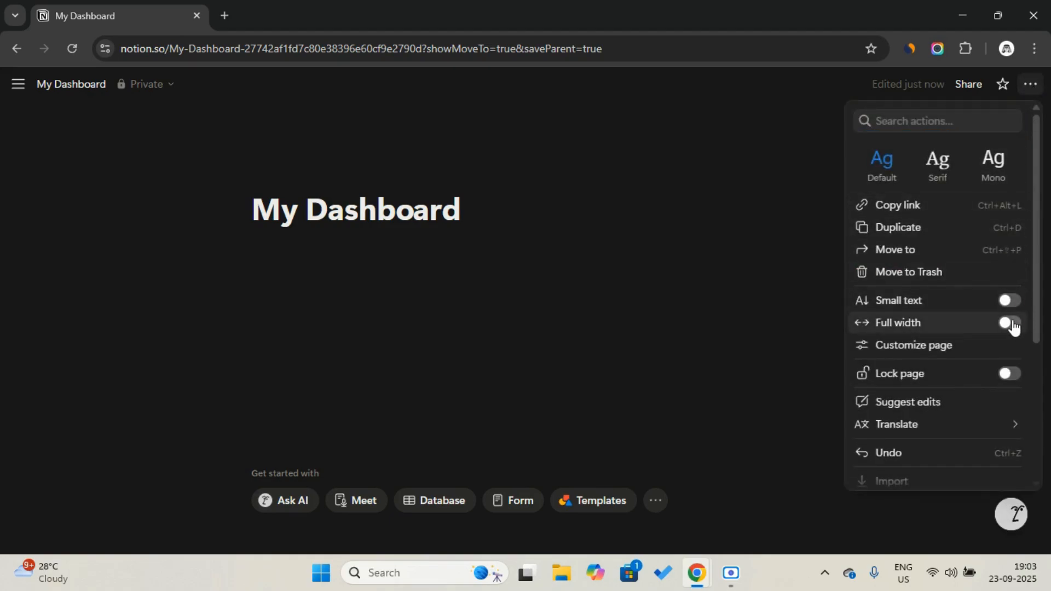
left_click(471, 217)
Step: Add a page icon to My Dashboard and change it to the blue command symbol
left_click(106, 174)
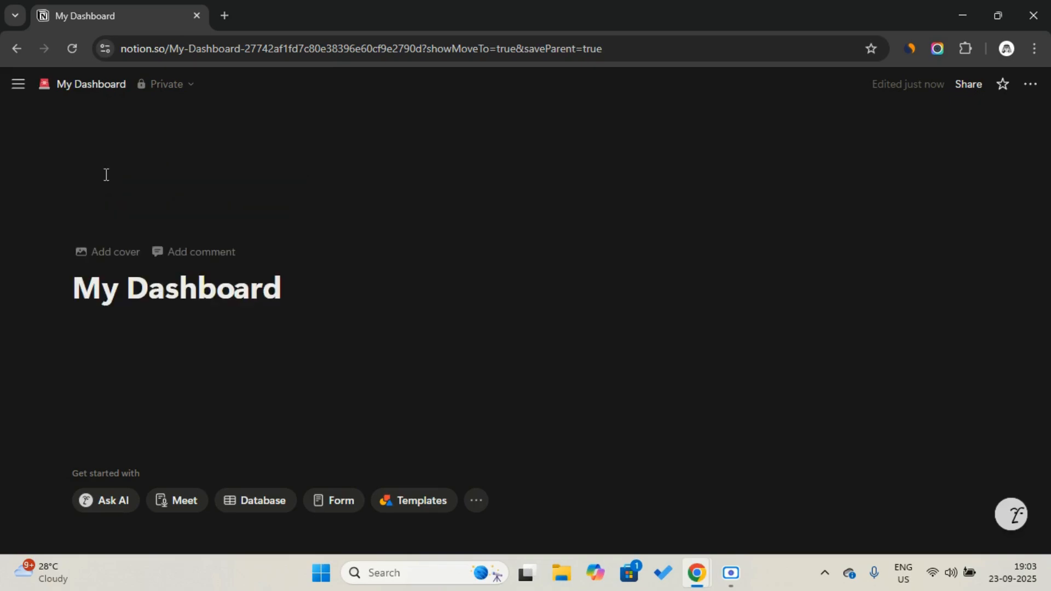
left_click(94, 207)
left_click(67, 256)
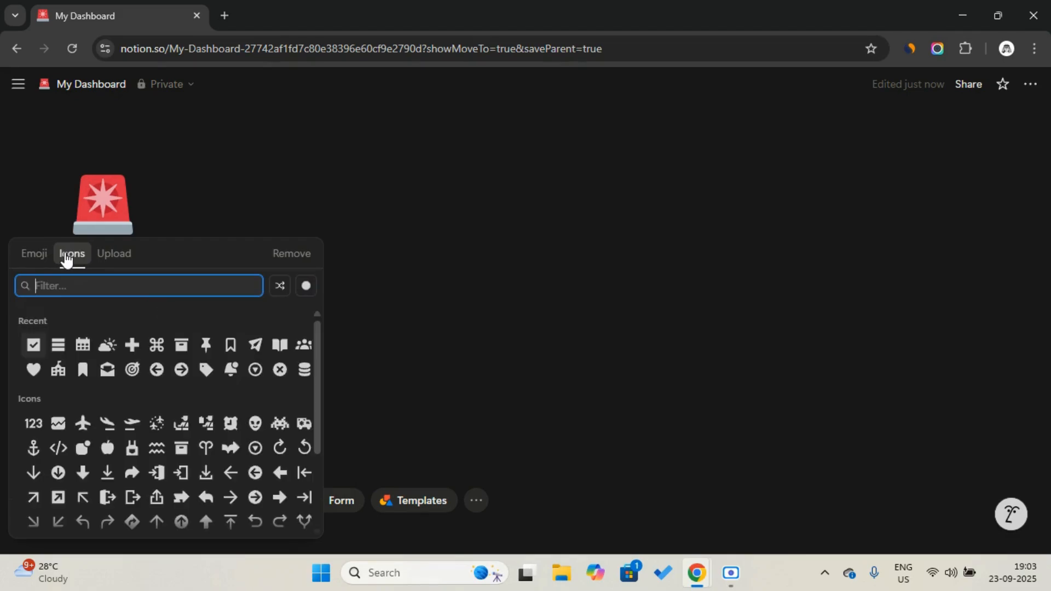
left_click(306, 285)
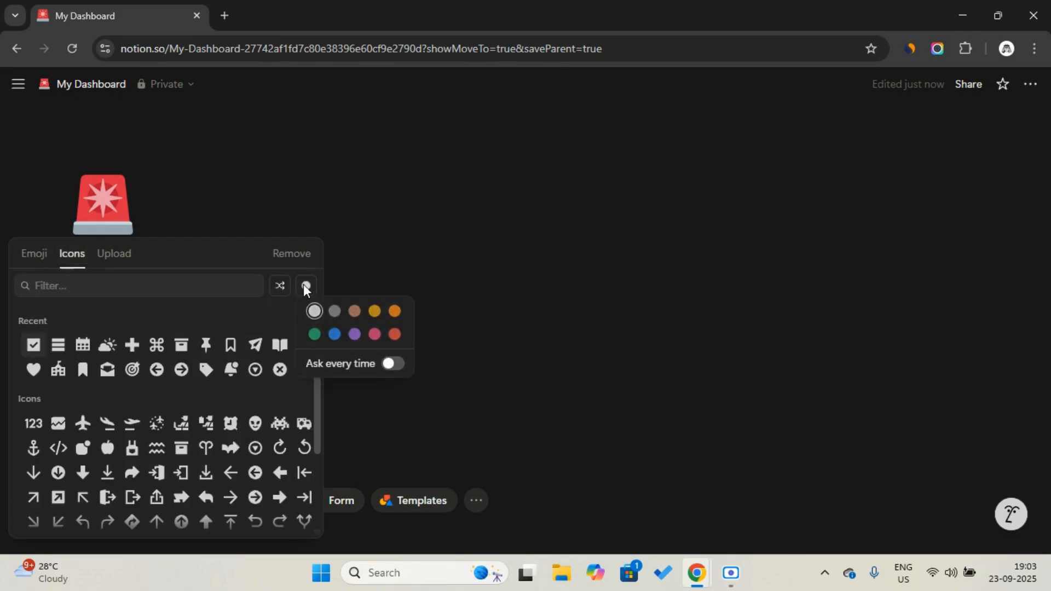
left_click(334, 334)
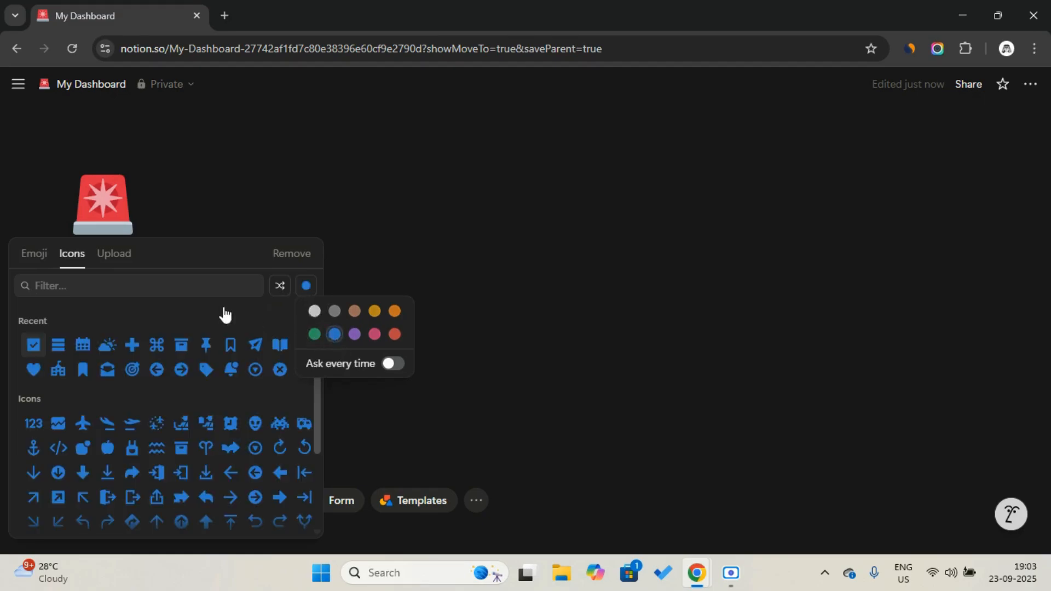
left_click(224, 316)
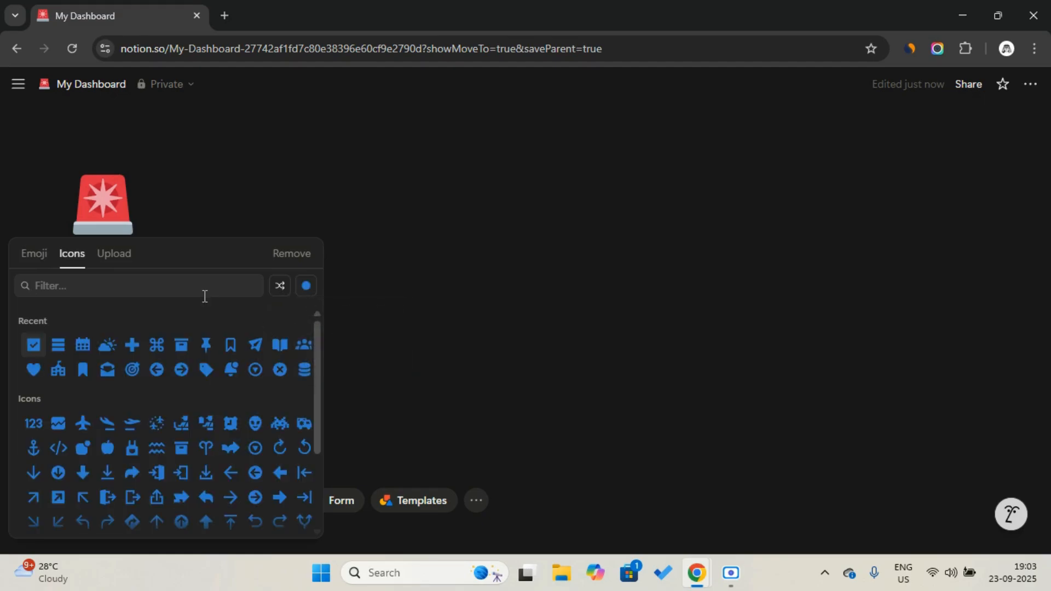
left_click(157, 354)
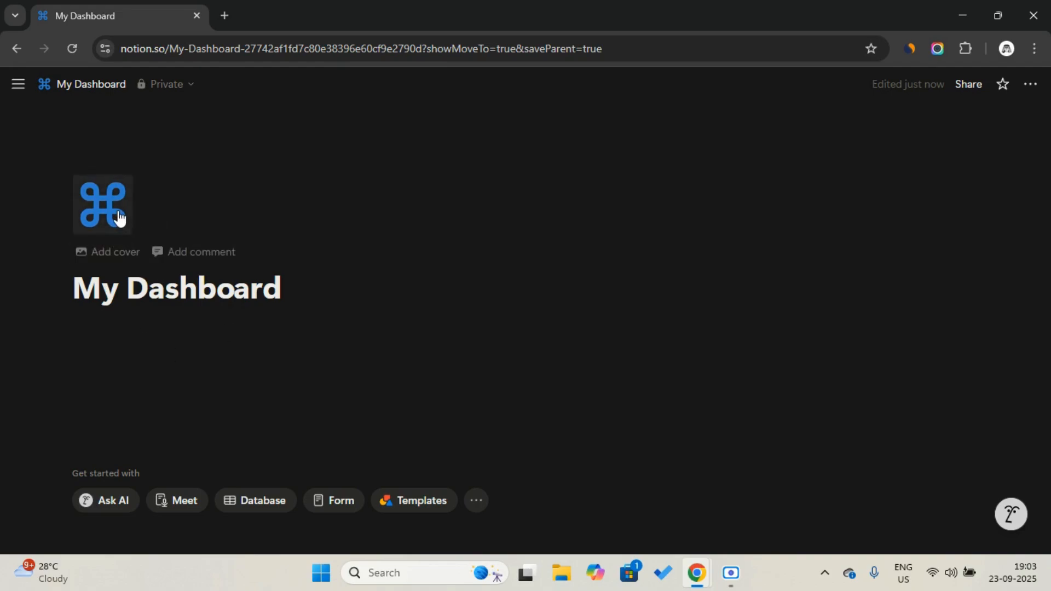
Step: Insert a to-do list block under the page title
mouse_move(13, 83)
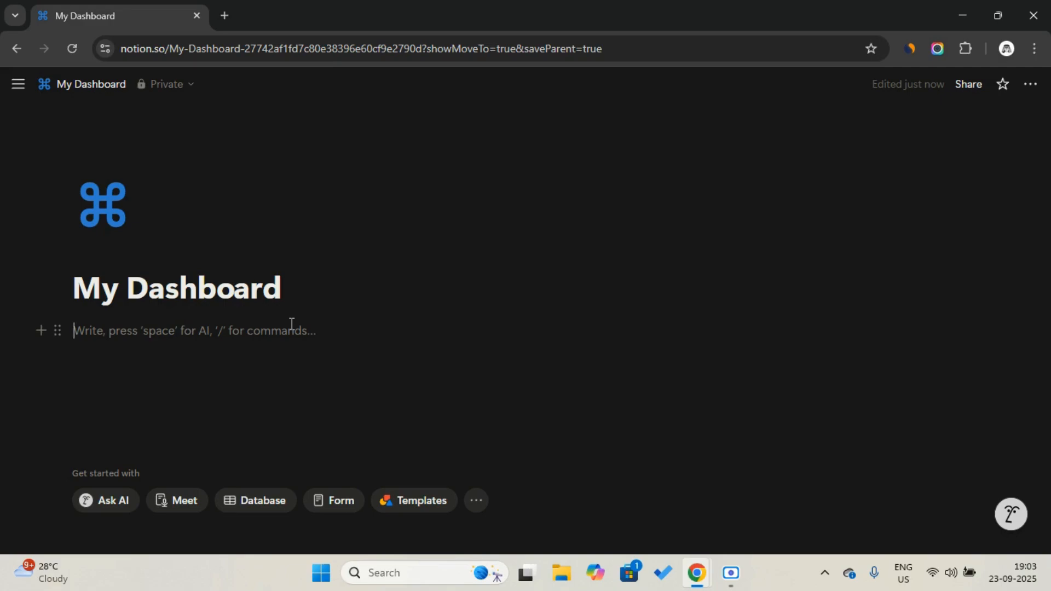
type("/")
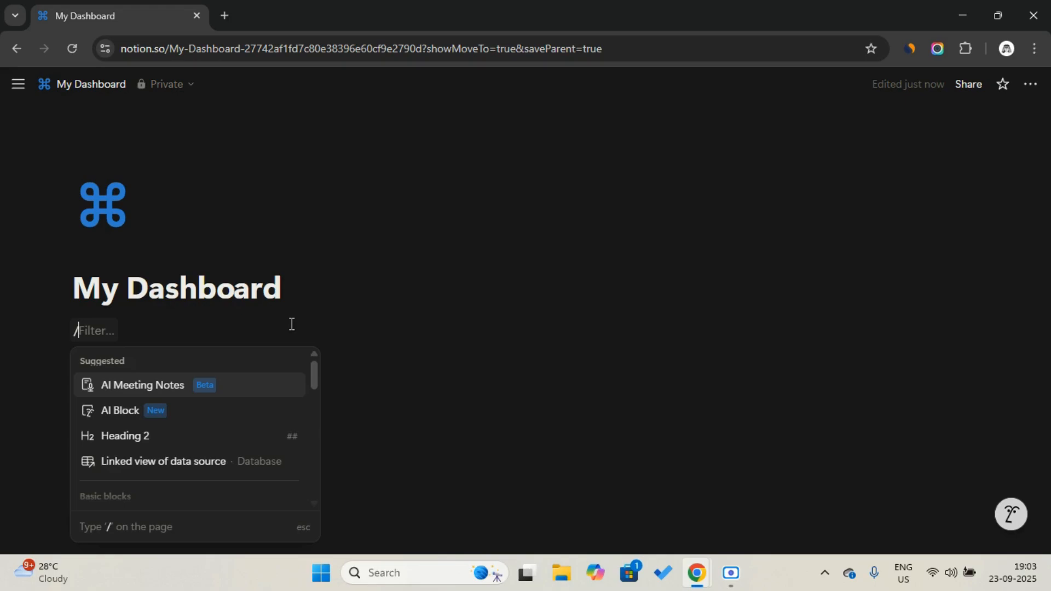
type("t")
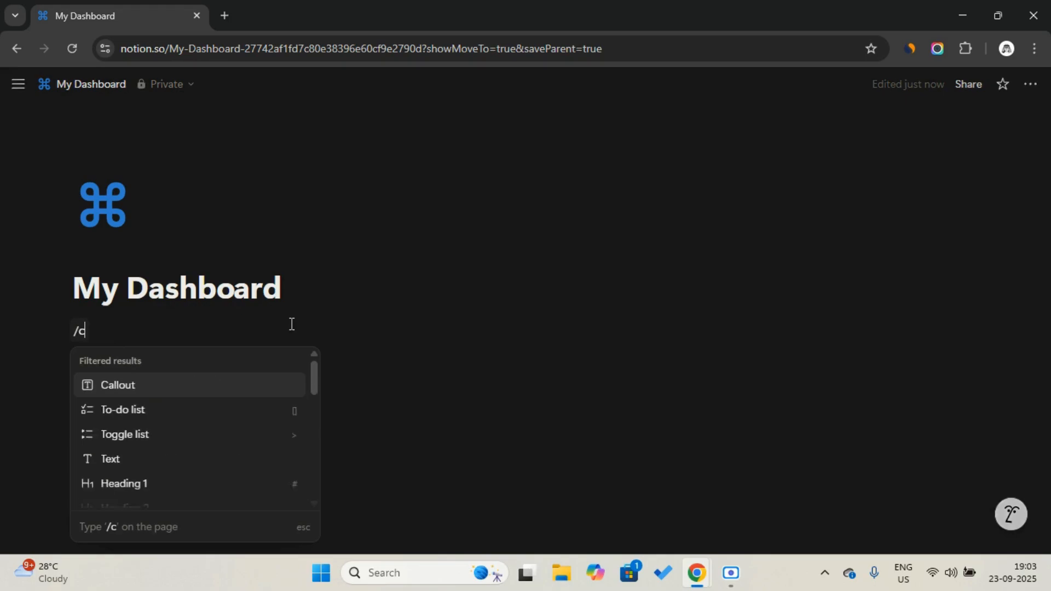
key("BackSpace")
type("tp")
key("BackSpace")
type("o")
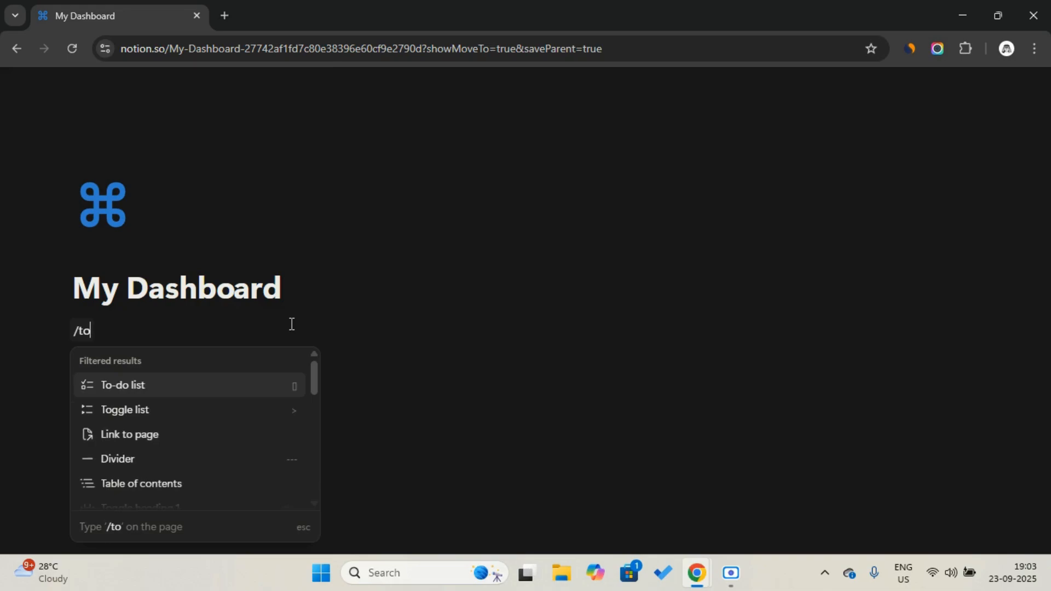
left_click(218, 390)
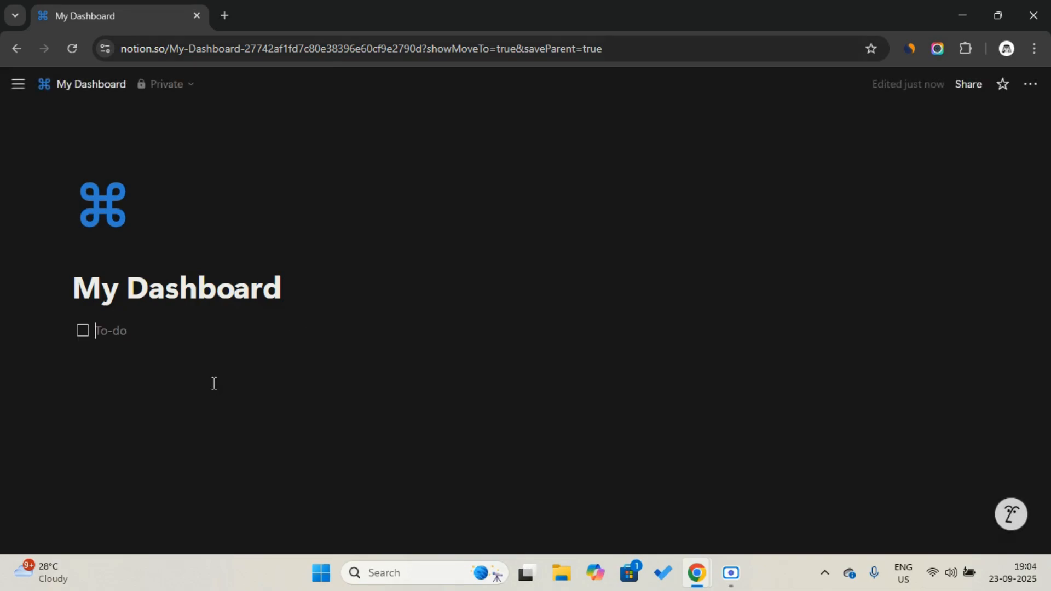
Step: Enter "Read a book" as the text of the empty to-do item
key("Caps_Lock")
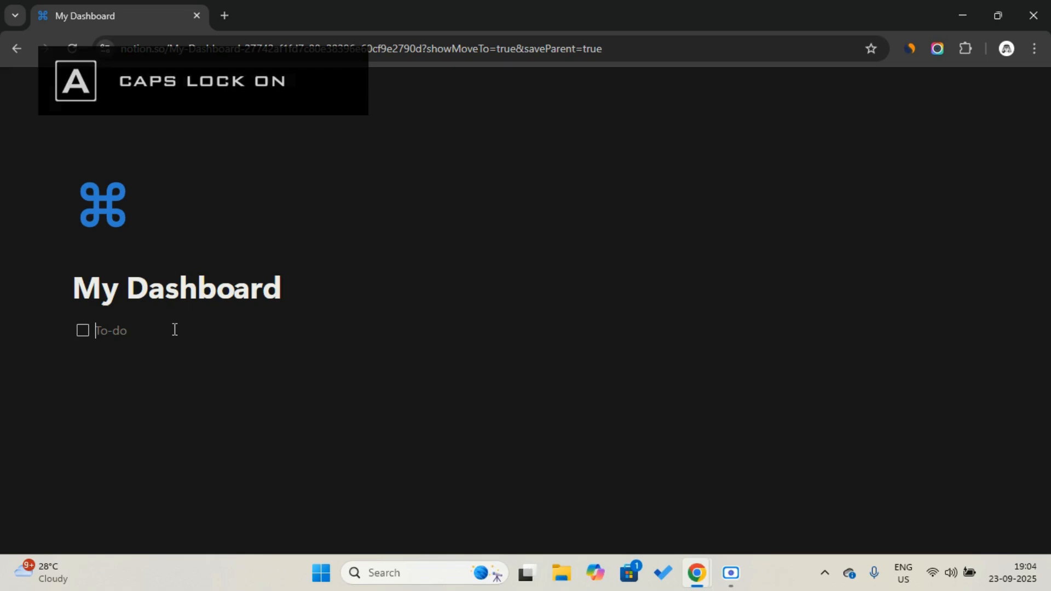
type("R")
key("Caps_Lock")
type("ead a bo")
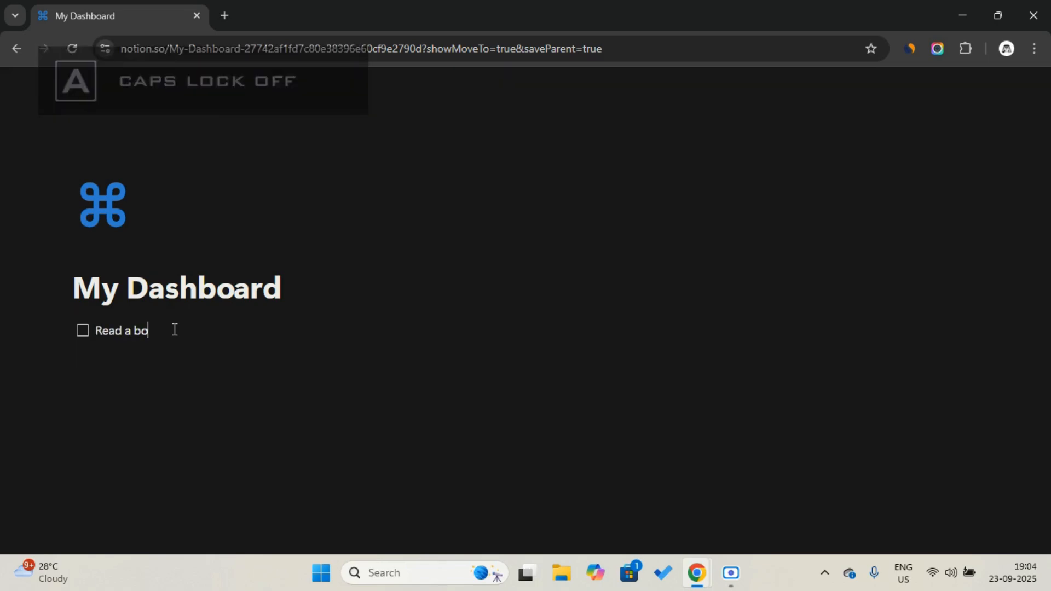
type("ok")
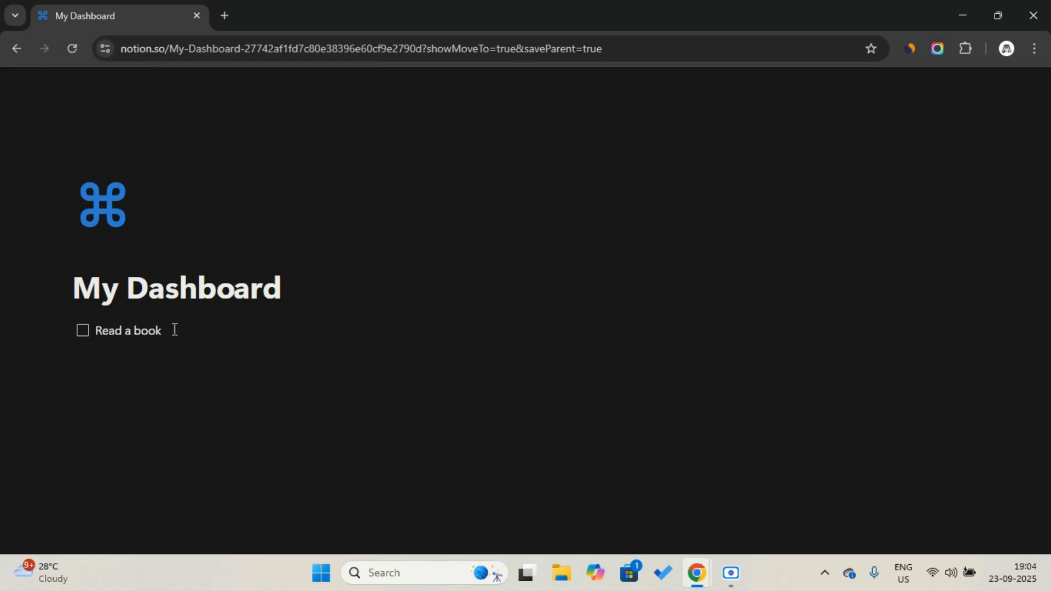
Step: Insert a button block between the page title and the "Read a book" to-do
left_click(303, 297)
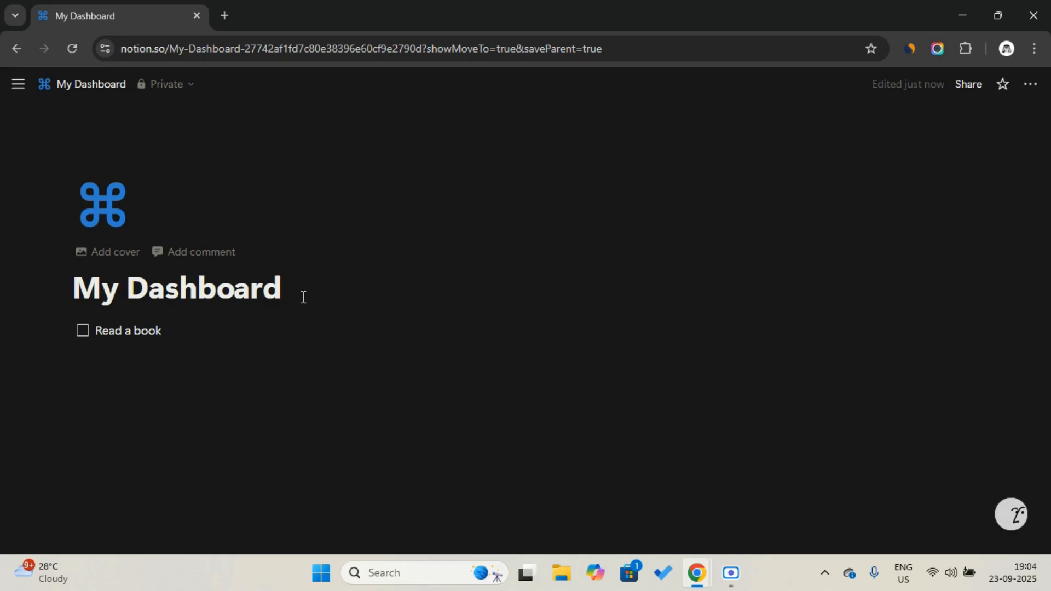
key("Return")
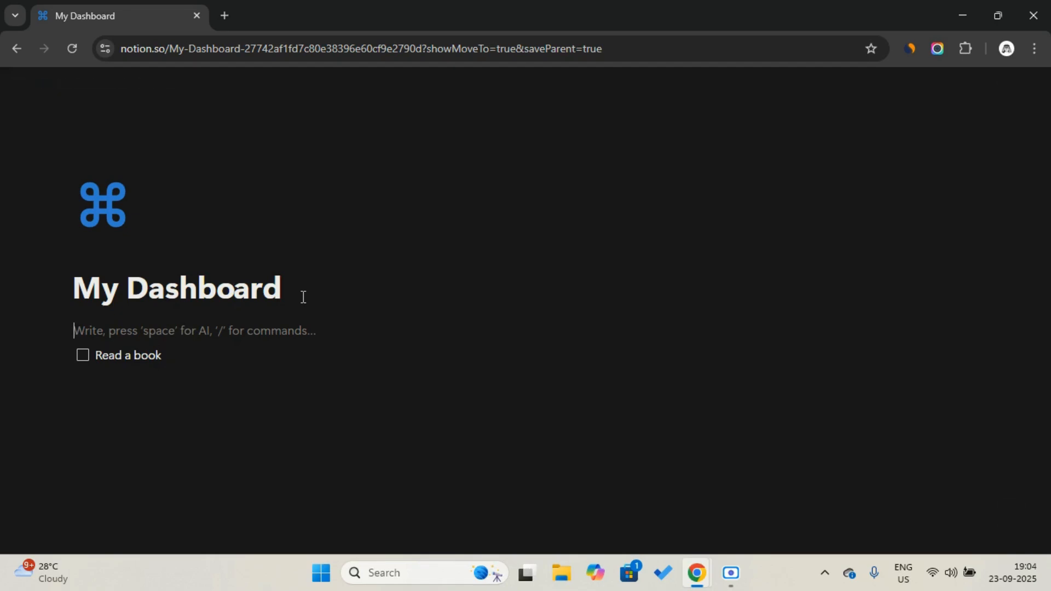
type("/butt")
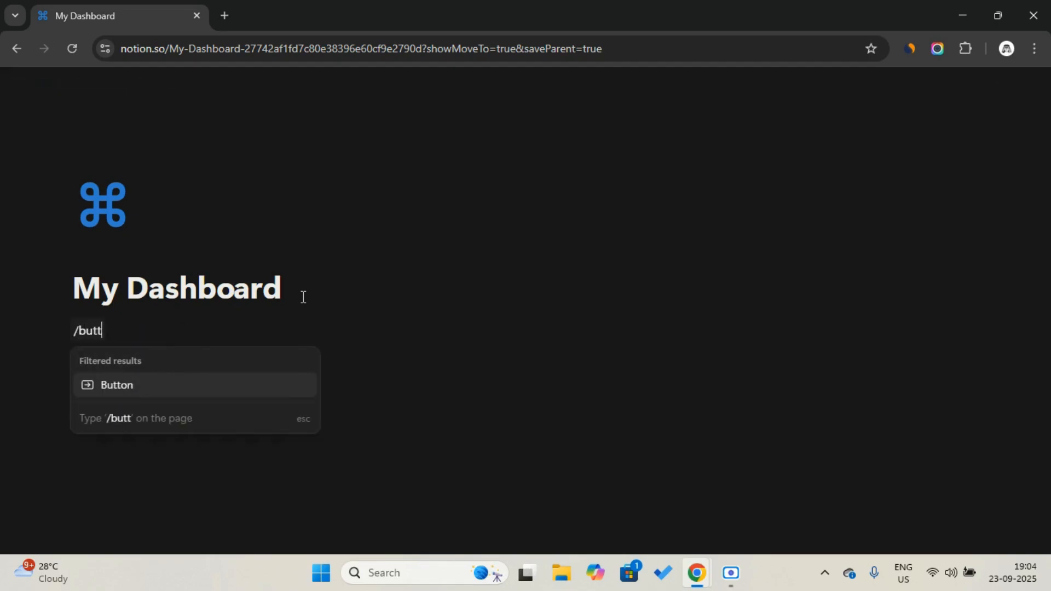
key("Return")
Step: Name the new button "Add Task" and give it a blue plus icon
key("Caps_Lock")
type("A")
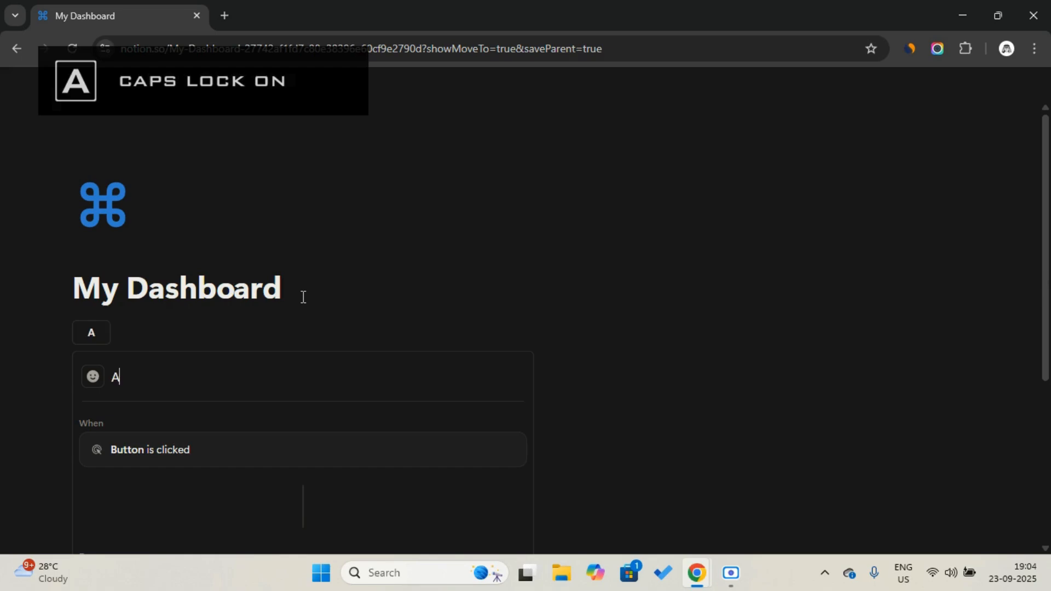
key("Caps_Lock")
type("dd")
key("Caps_Lock")
type("T")
key("Caps_Lock")
type("ask")
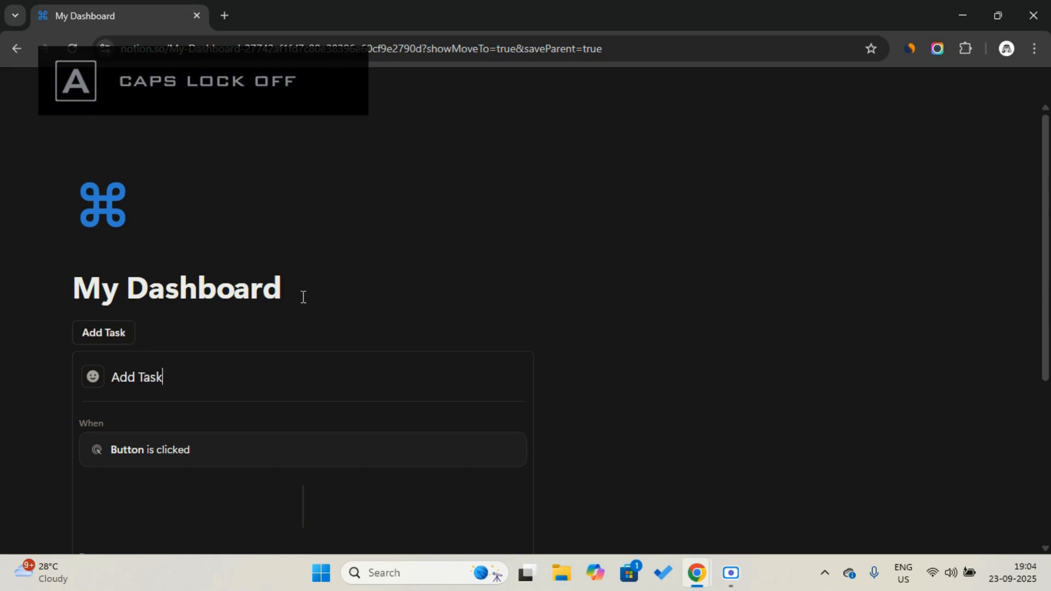
left_click(95, 375)
left_click(158, 194)
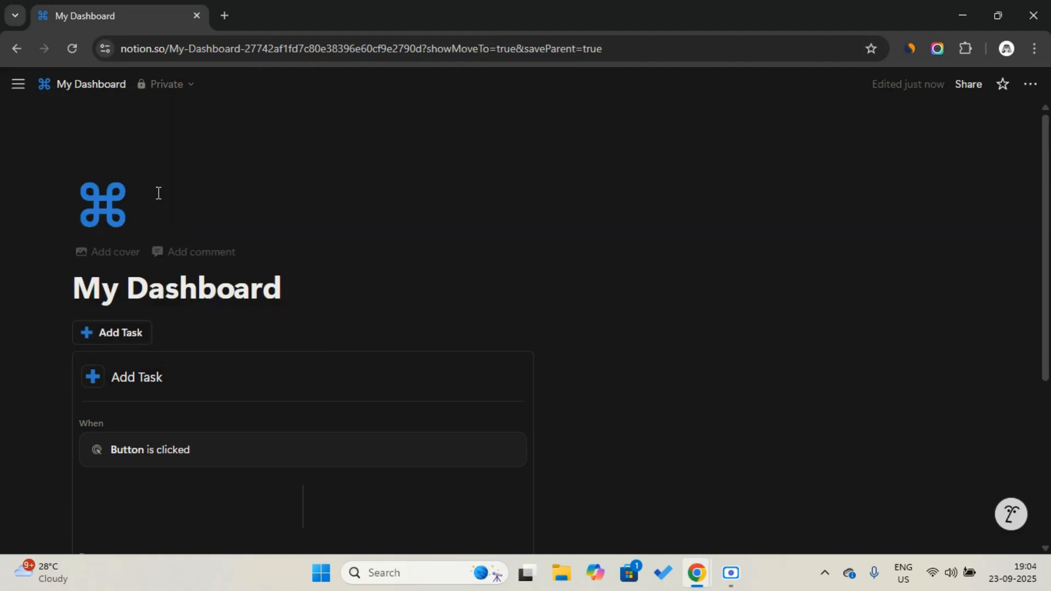
Step: Add an Insert blocks action to the Add Task button, placing blocks below the button
scroll(227, 392, "down", 3)
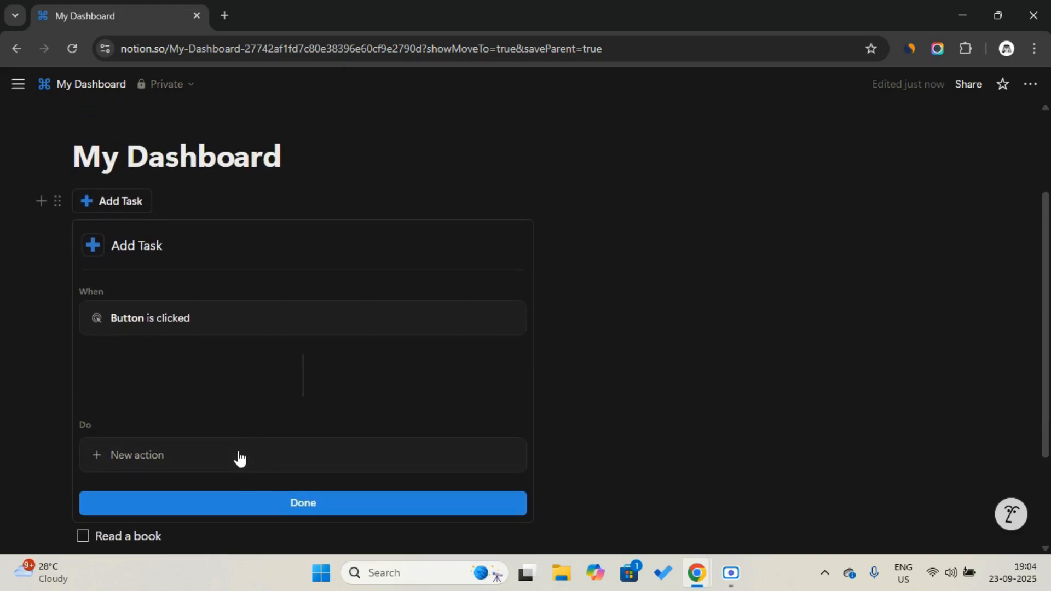
left_click(239, 453)
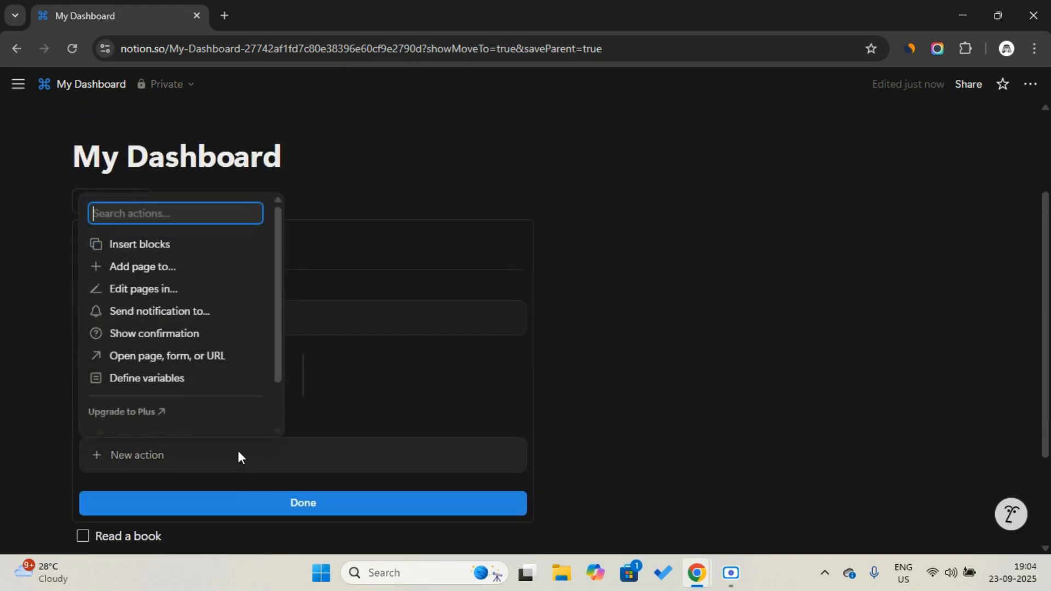
left_click(159, 244)
left_click(159, 244)
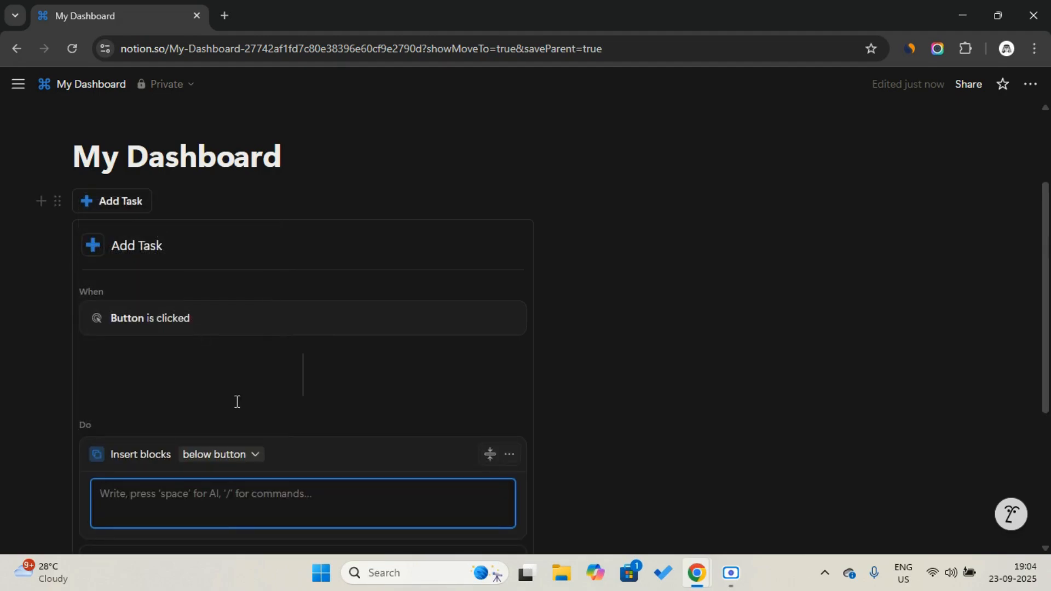
Step: Insert an empty to-do item as the content of the Add Task button's Insert blocks action
scroll(235, 405, "down", 2)
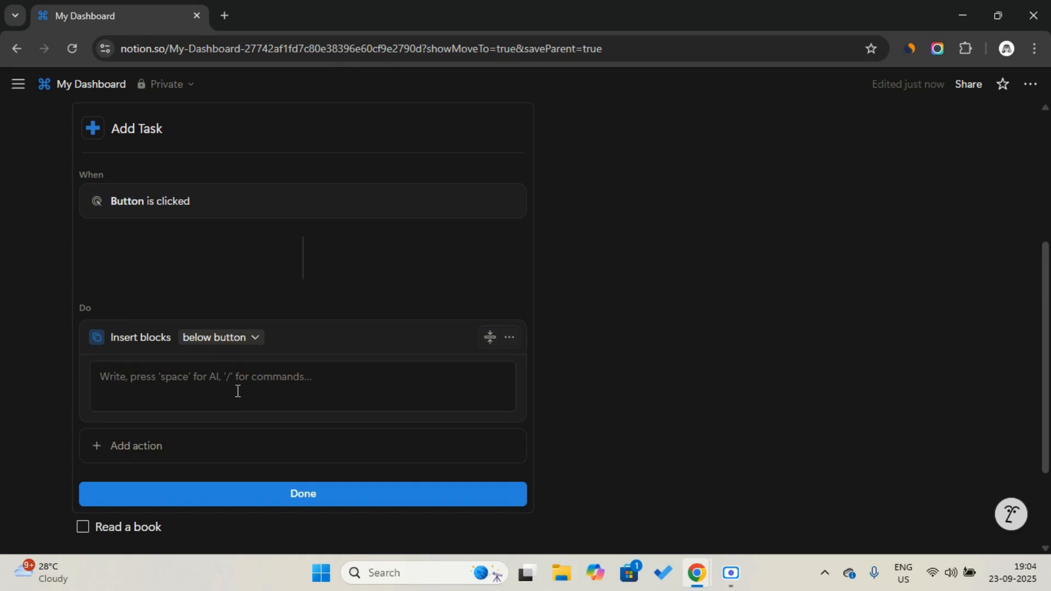
left_click(217, 381)
type("/")
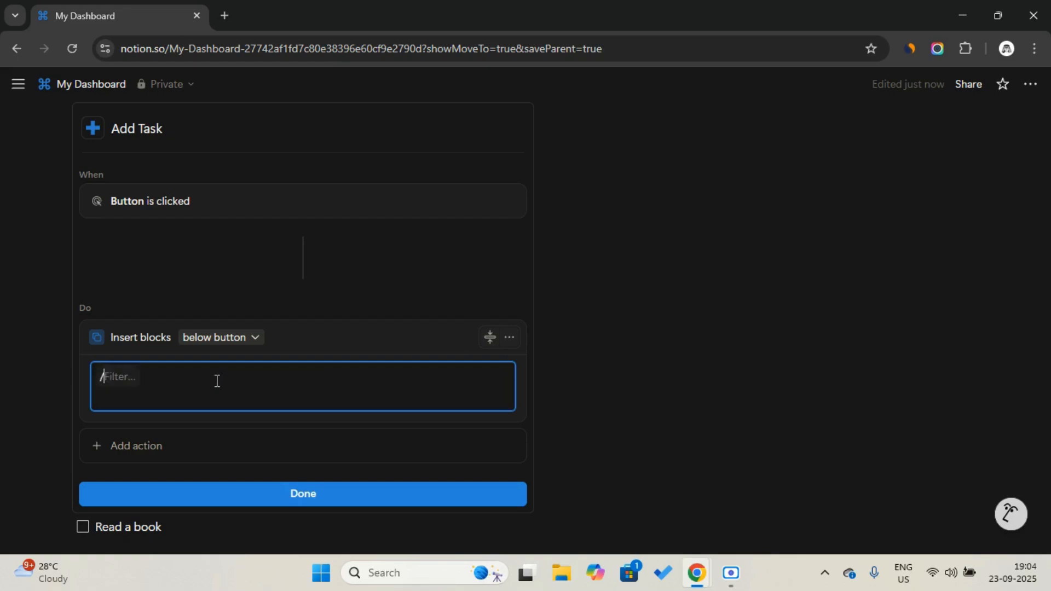
type("ch")
key("BackSpace")
key("BackSpace")
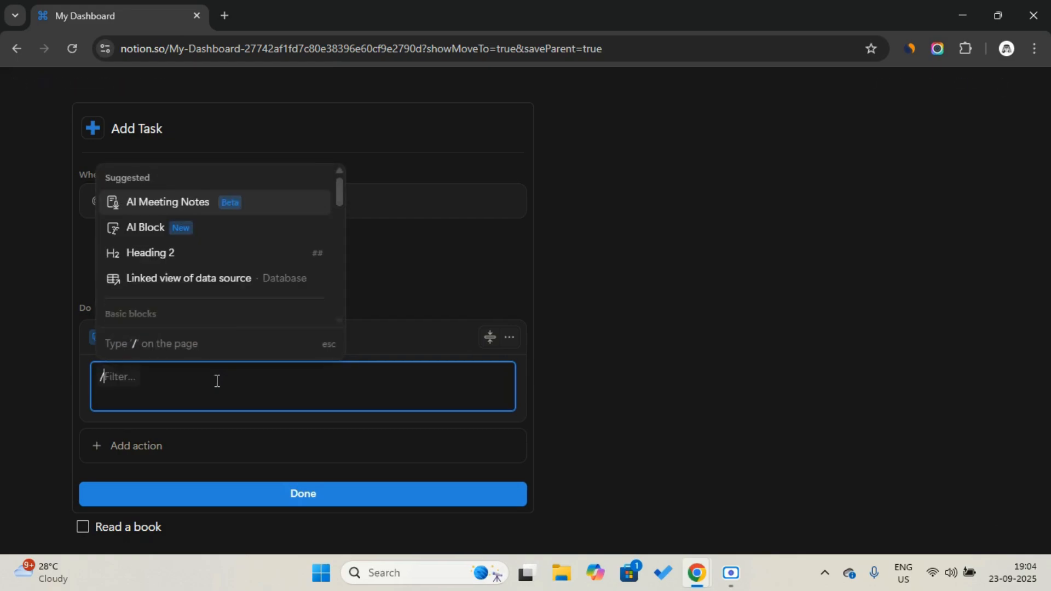
type("to")
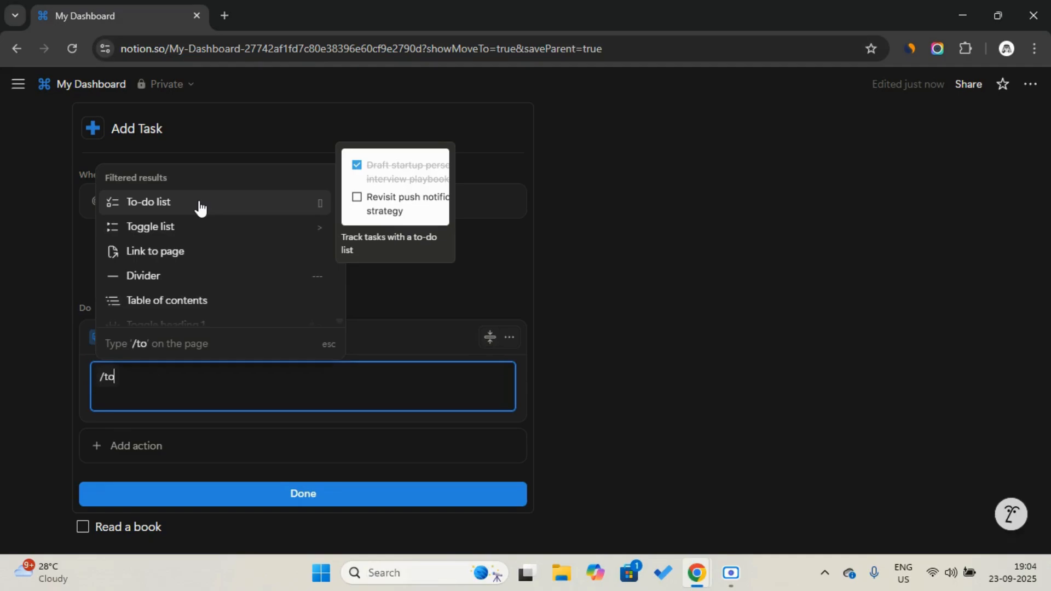
key("BackSpace")
key("BackSpace")
type("che")
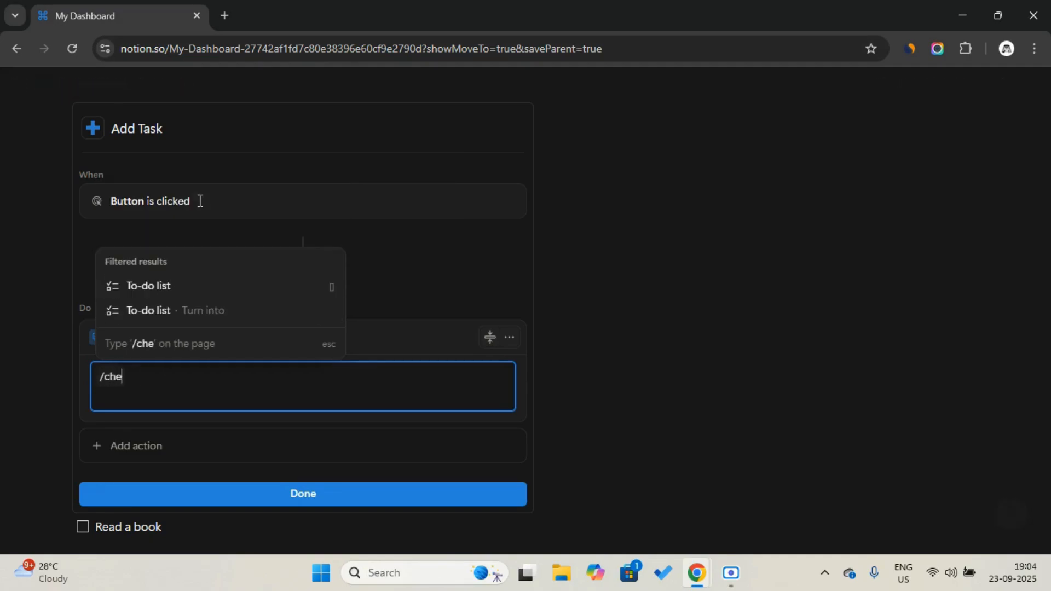
left_click(159, 290)
Step: Enter "Write your task...." as the text of the button's template to-do and finish the button setup
key("Caps_Lock")
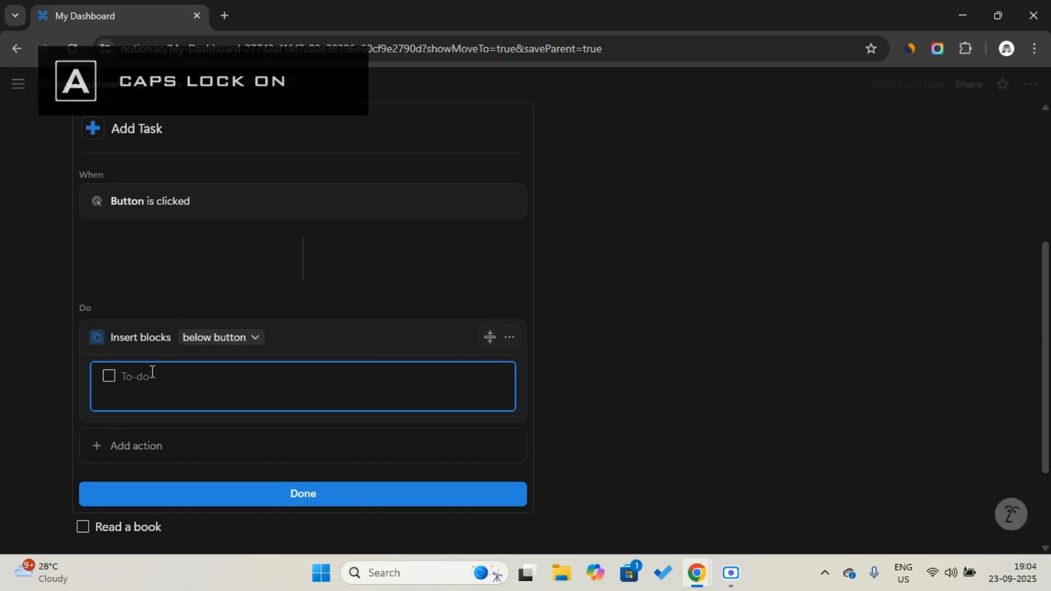
type("W")
key("Caps_Lock")
type("rite yo")
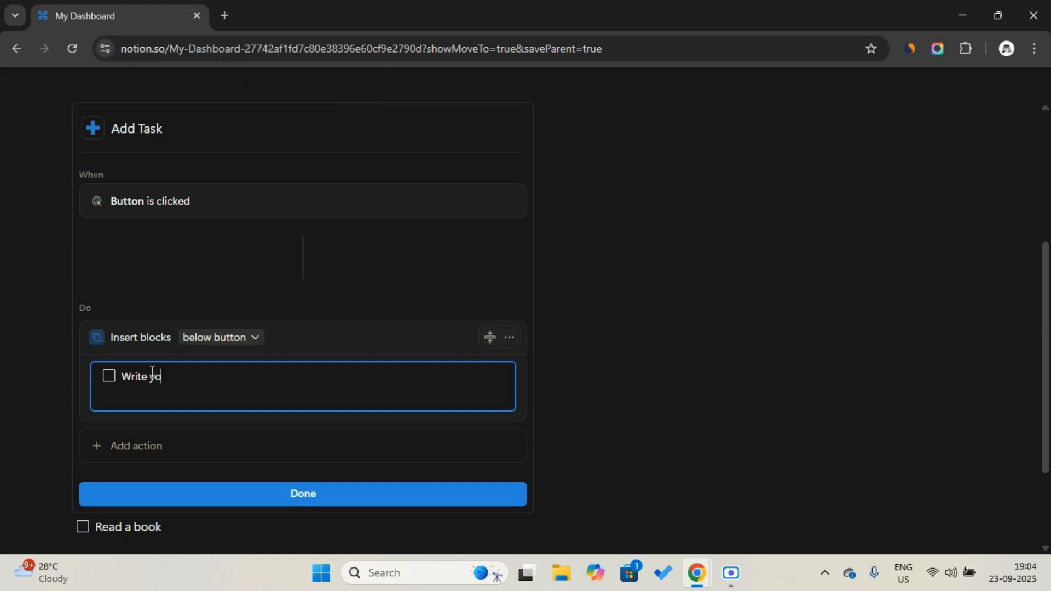
type("ur tasks")
key("BackSpace")
type("....")
left_click(214, 495)
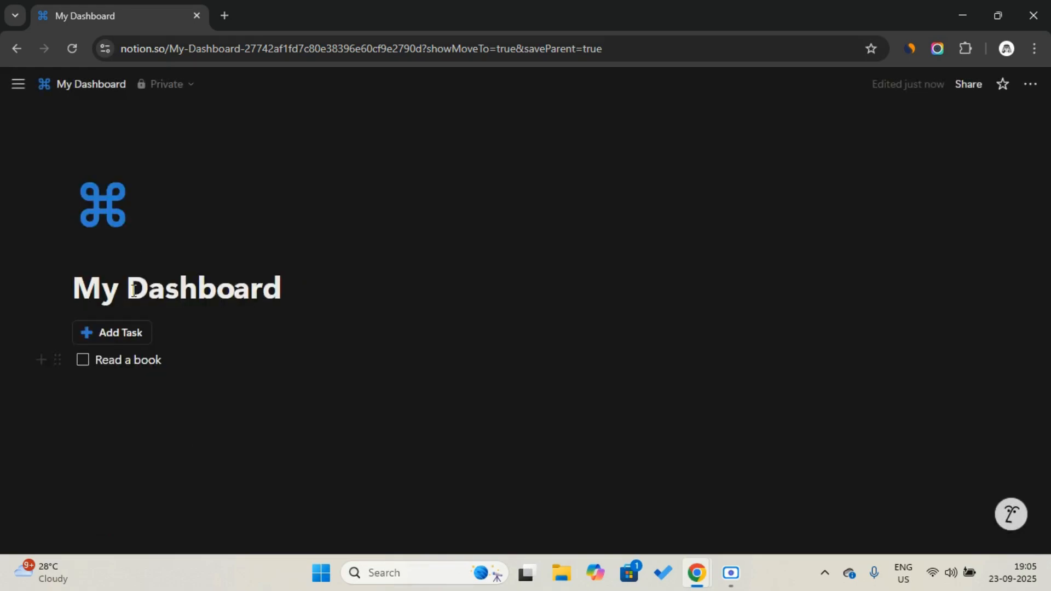
Step: Add a to-do reading "Finish the book" with the Add Task button, and check off both to-dos
left_click(114, 333)
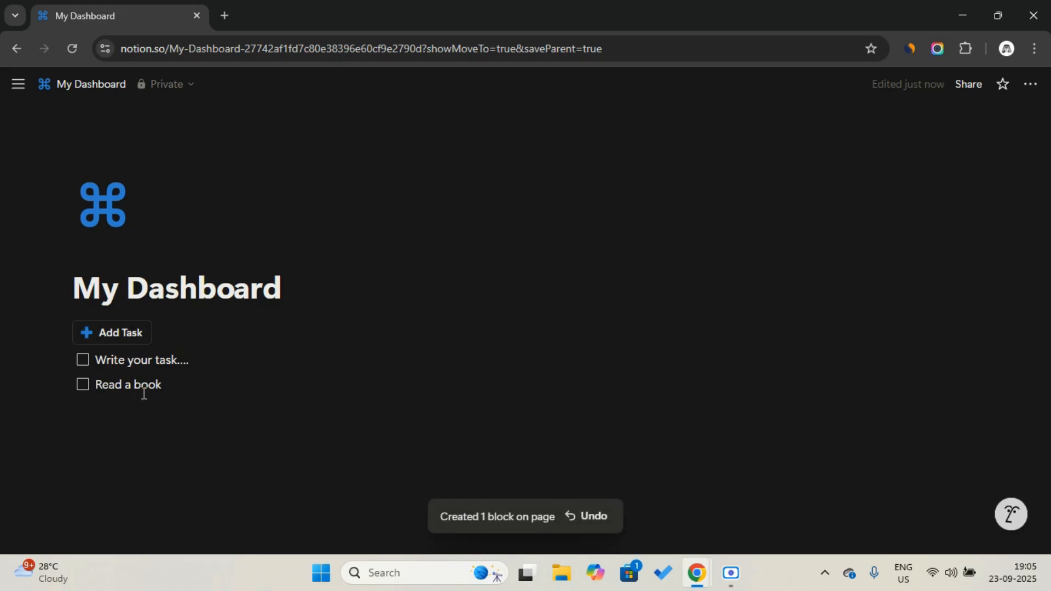
double_click(167, 363)
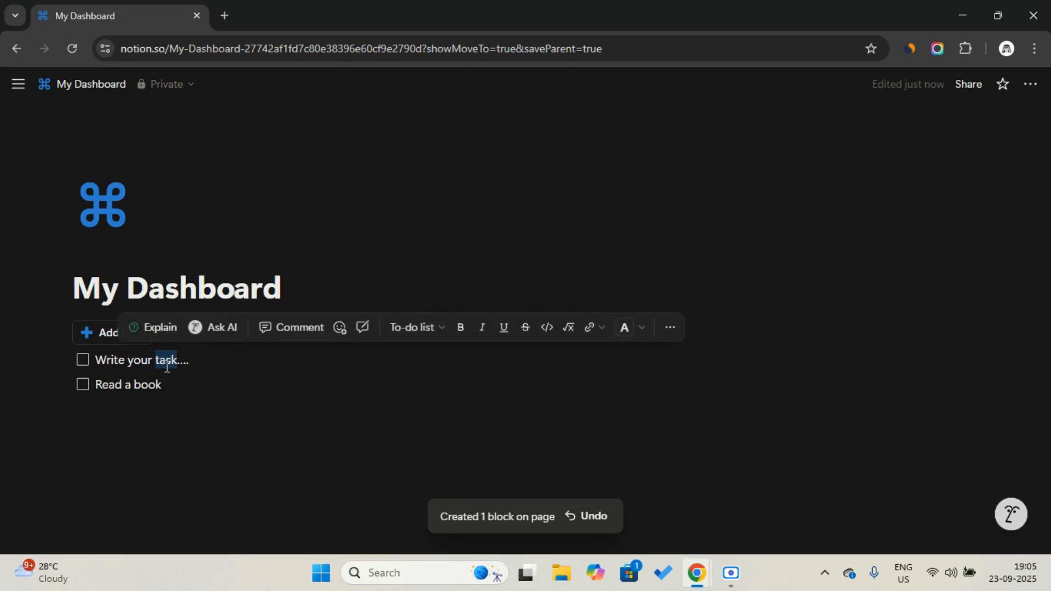
triple_click(167, 364)
key("Caps_Lock")
type("F")
key("Caps_Lock")
type("in")
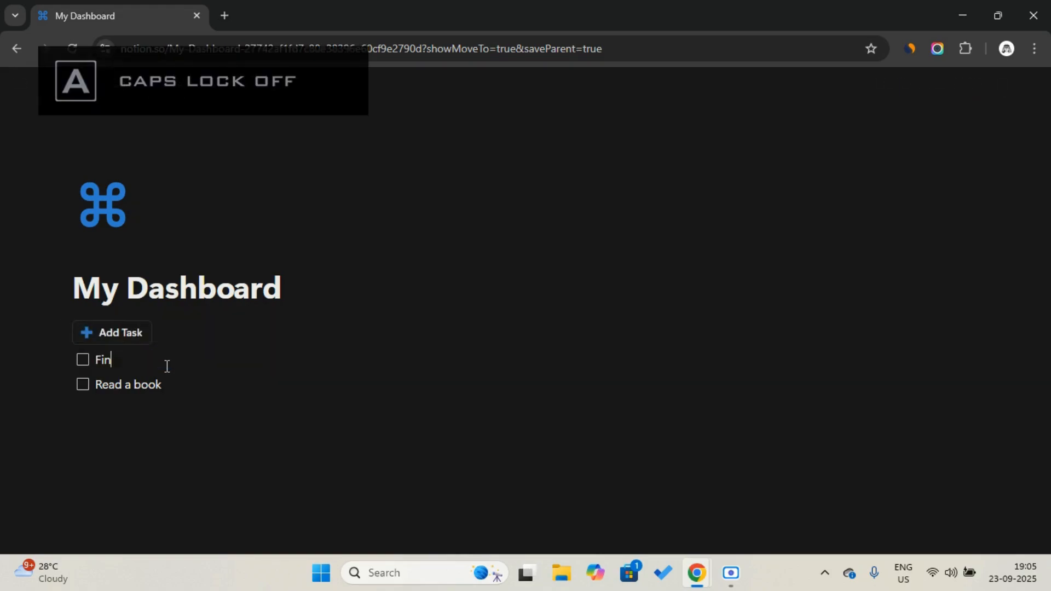
type("ish the book")
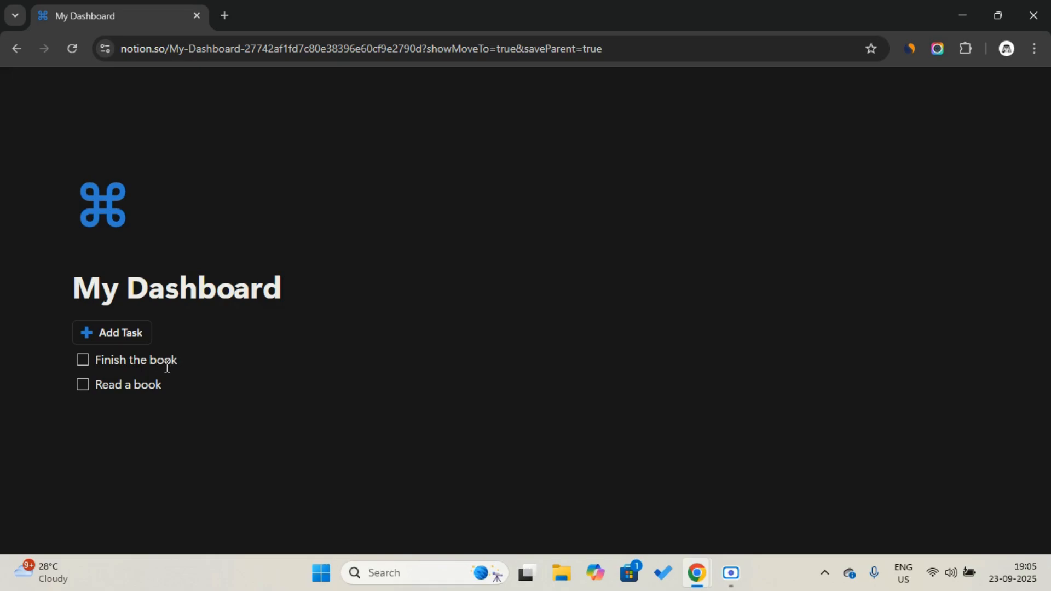
left_click(83, 364)
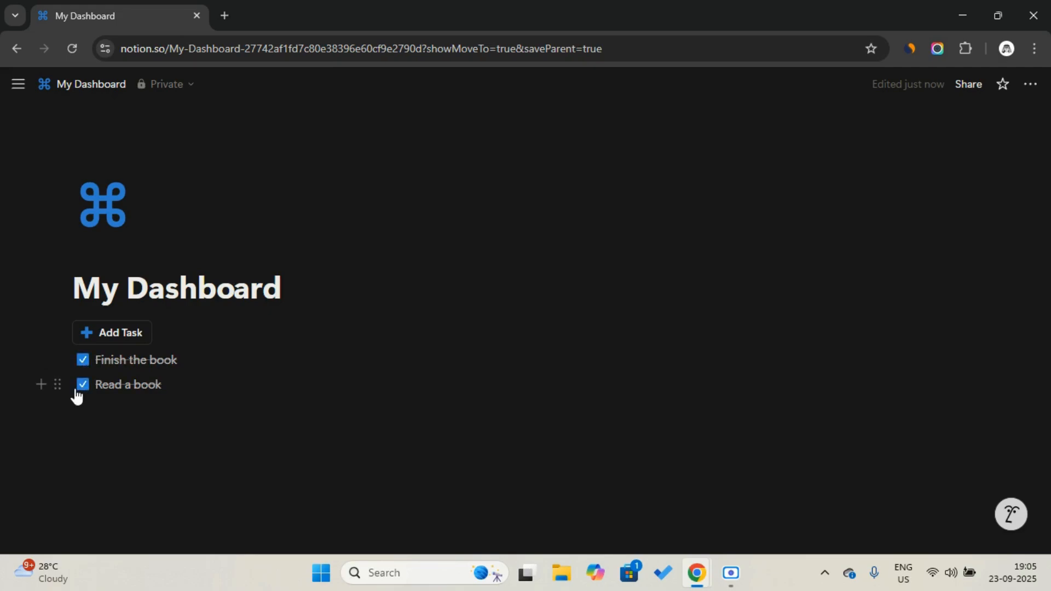
Step: Leave a blank line below the to-dos and add a Heading 2 reading "Task Manager"
left_click(195, 411)
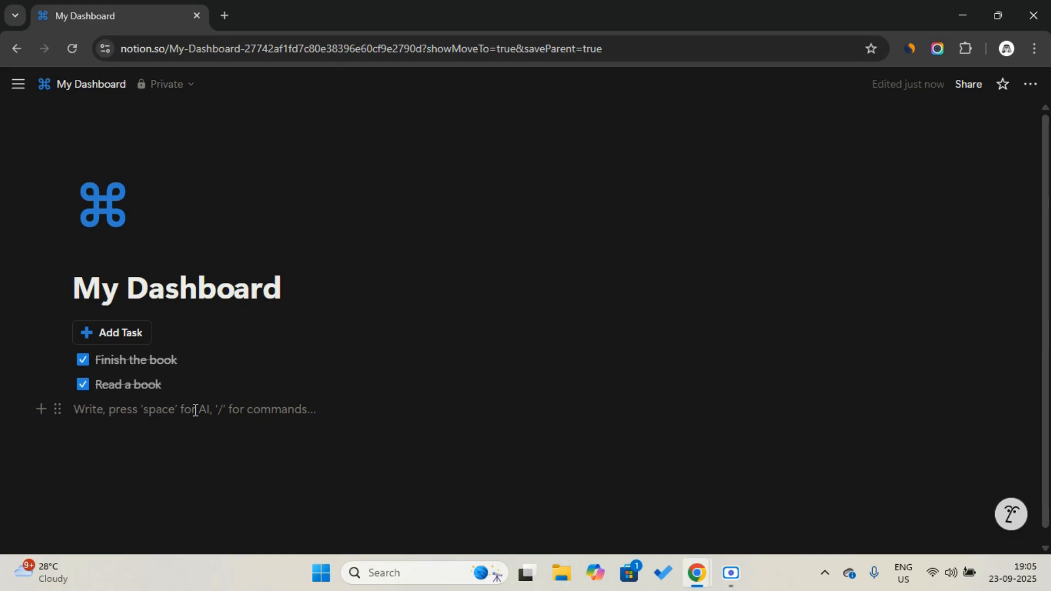
key("Return")
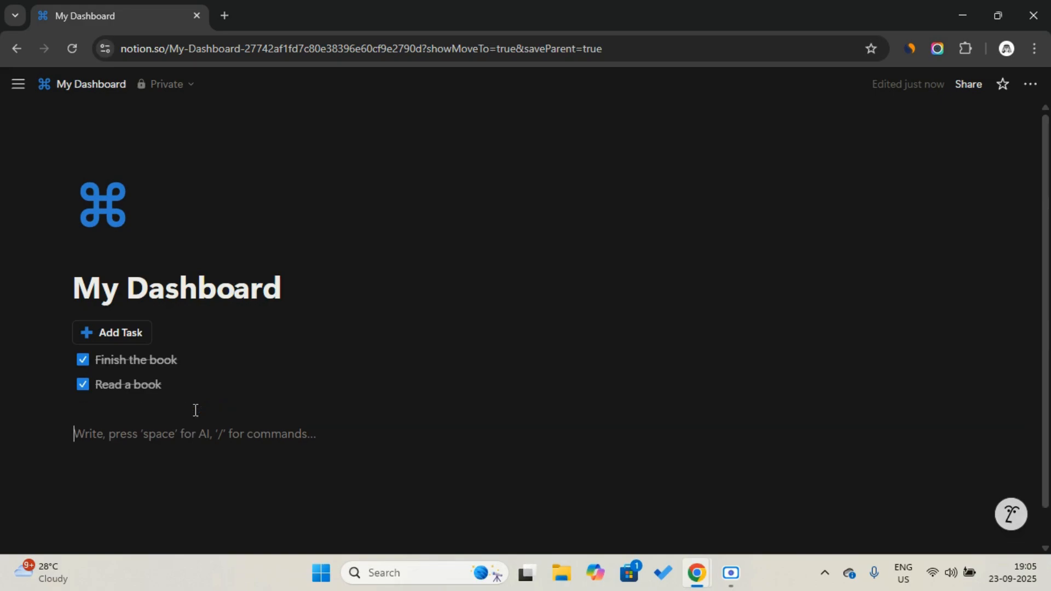
type("/")
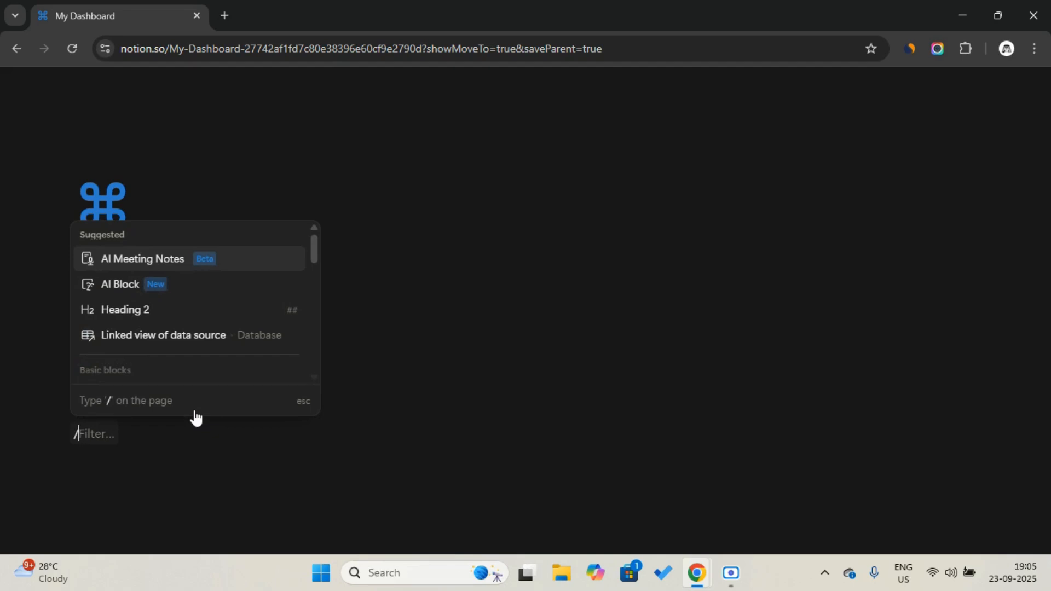
type("h2")
key("Return")
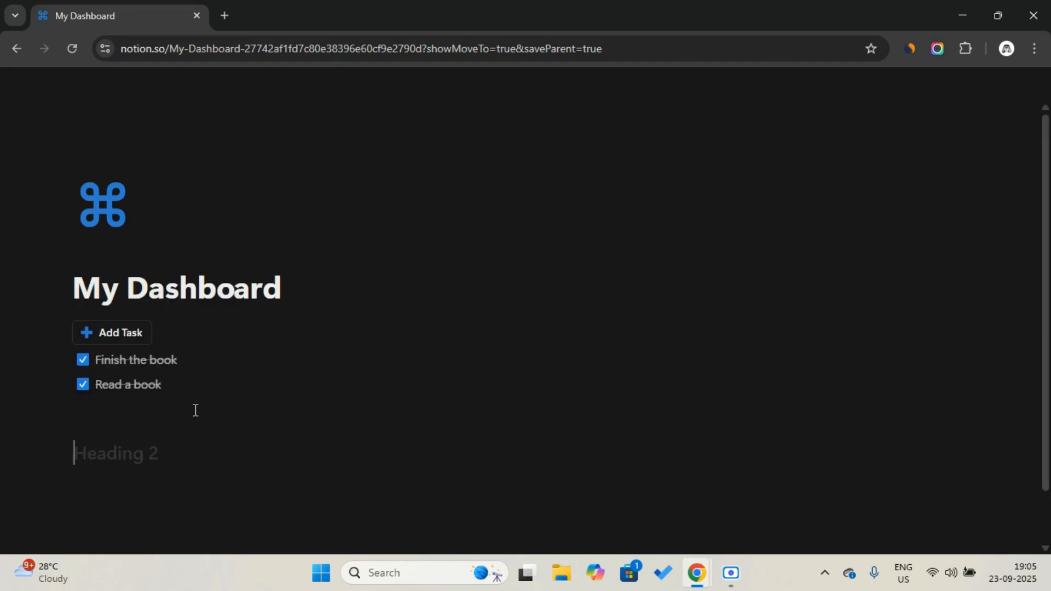
key("Caps_Lock")
type("H")
key("Caps_Lock")
key("BackSpace")
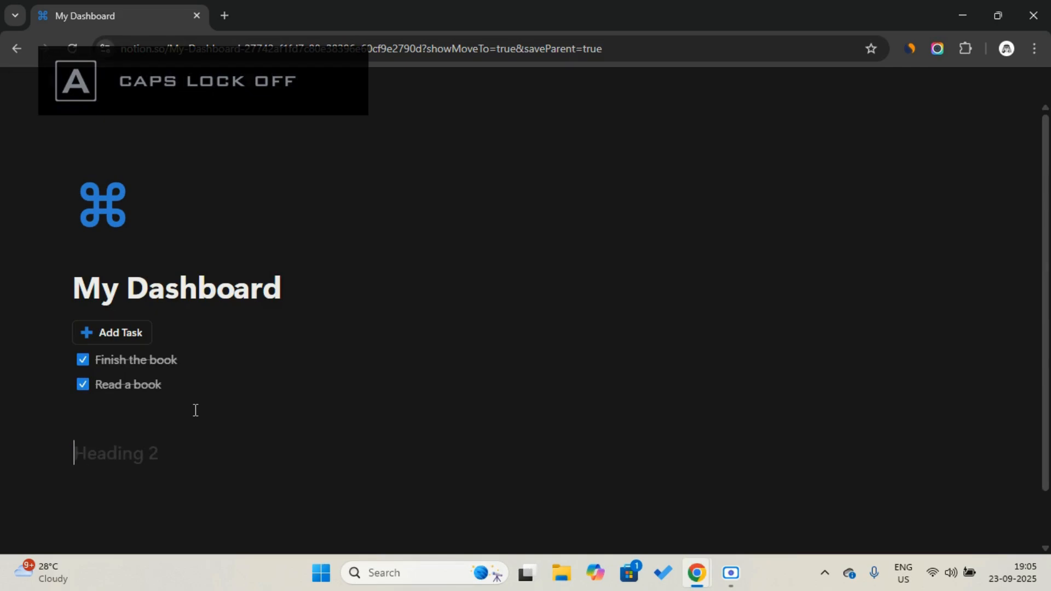
key("Caps_Lock")
type("T")
key("Caps_Lock")
type("ask Manager")
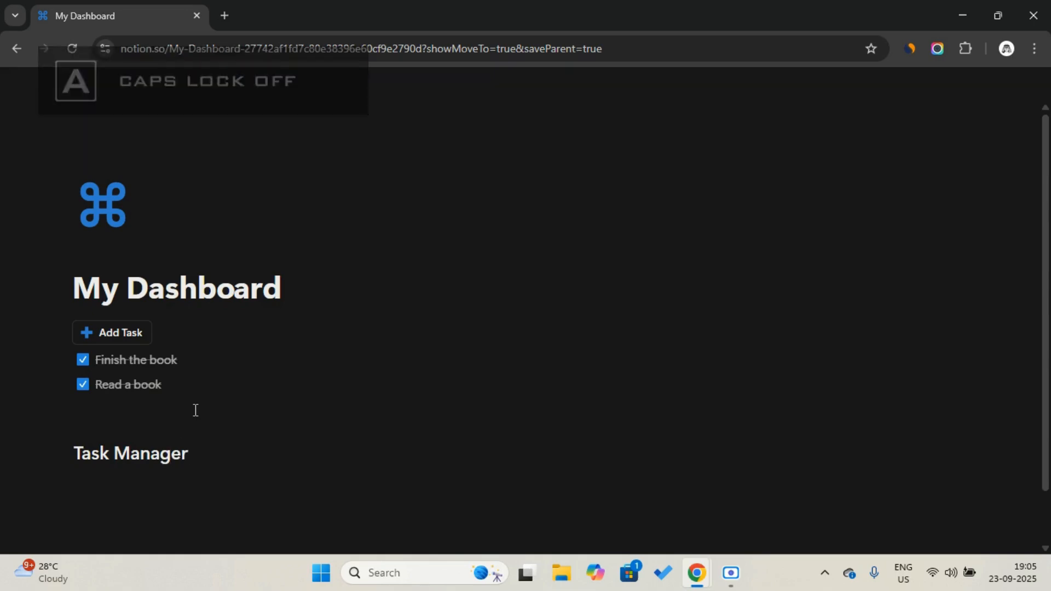
Step: Insert a Heading 2 reading "Todo's" between the page title and the Add Task button
left_click(307, 284)
key("Return")
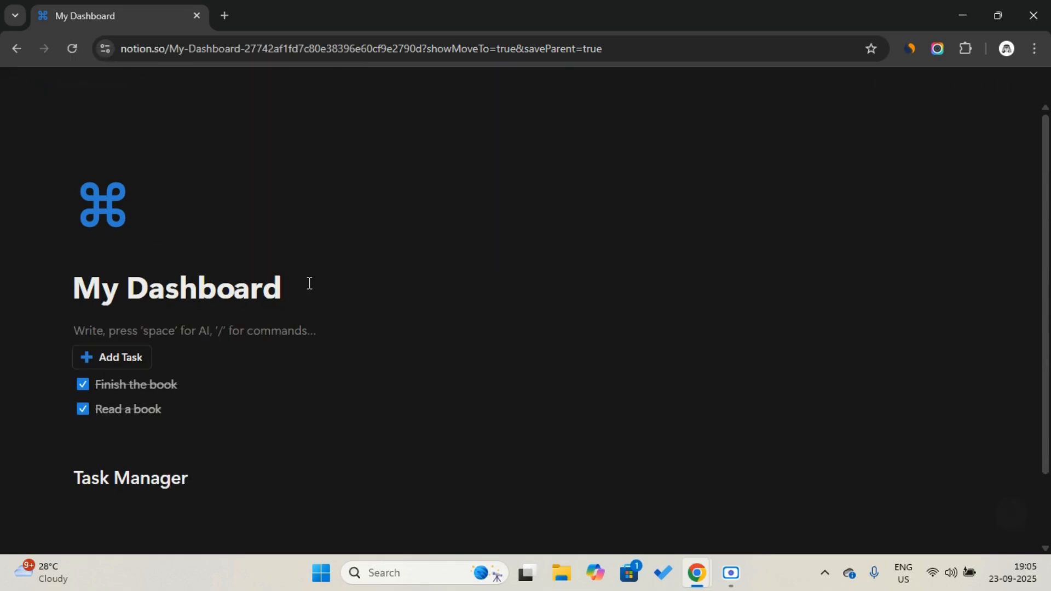
type("/h2")
key("Return")
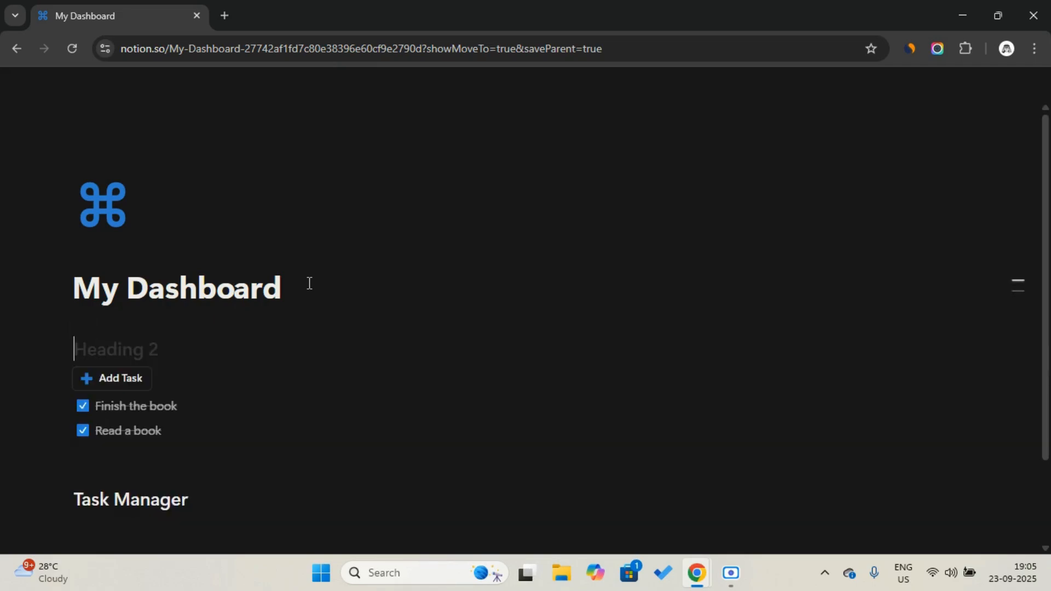
key("Caps_Lock")
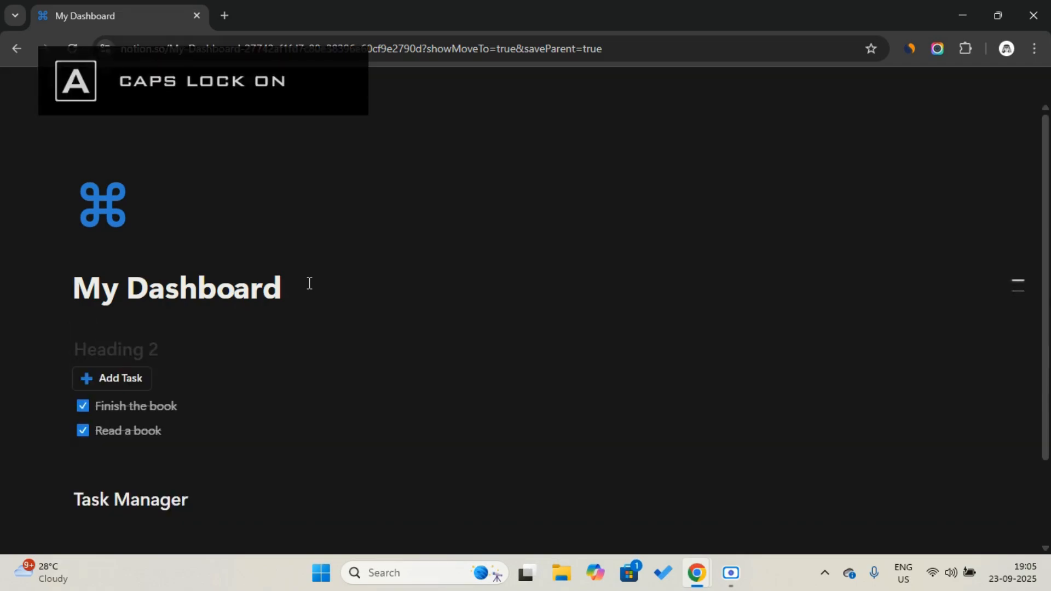
key("Caps_Lock")
type("Tod")
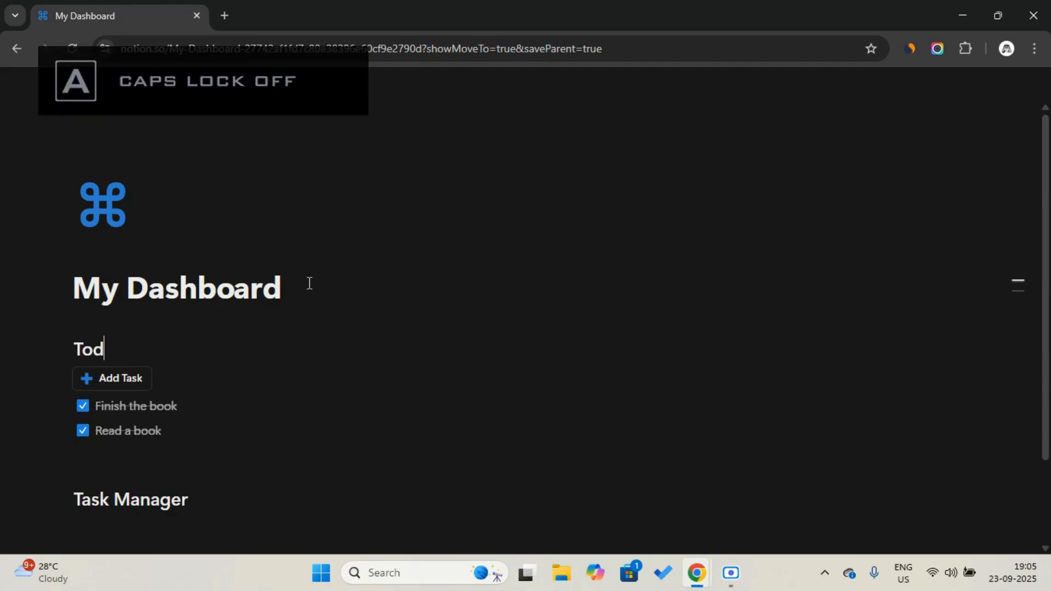
type("o's")
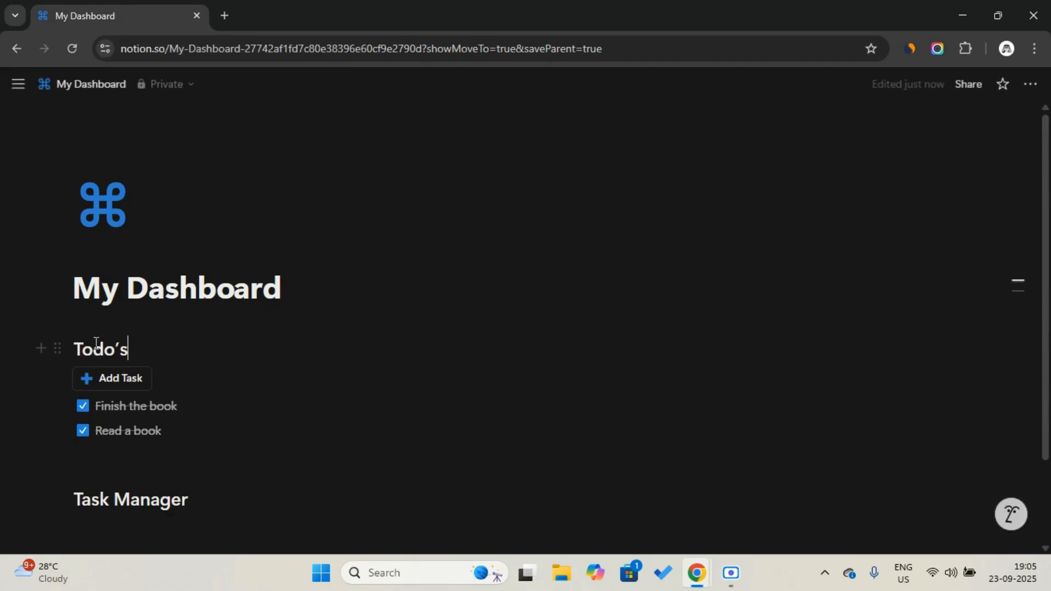
Step: Give the "Todo's" heading a blue background
left_click(57, 348)
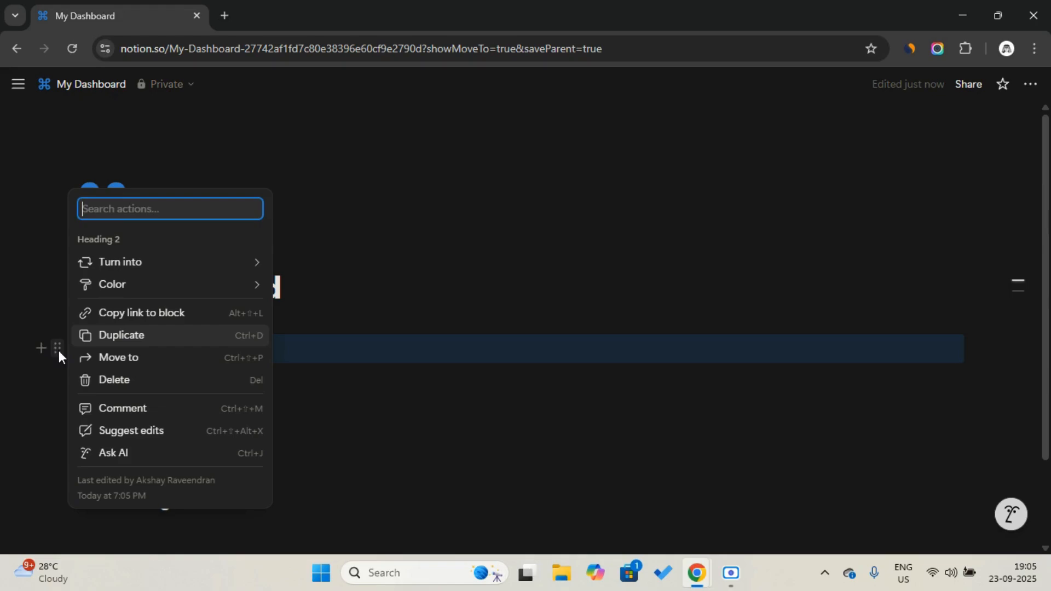
mouse_move(164, 290)
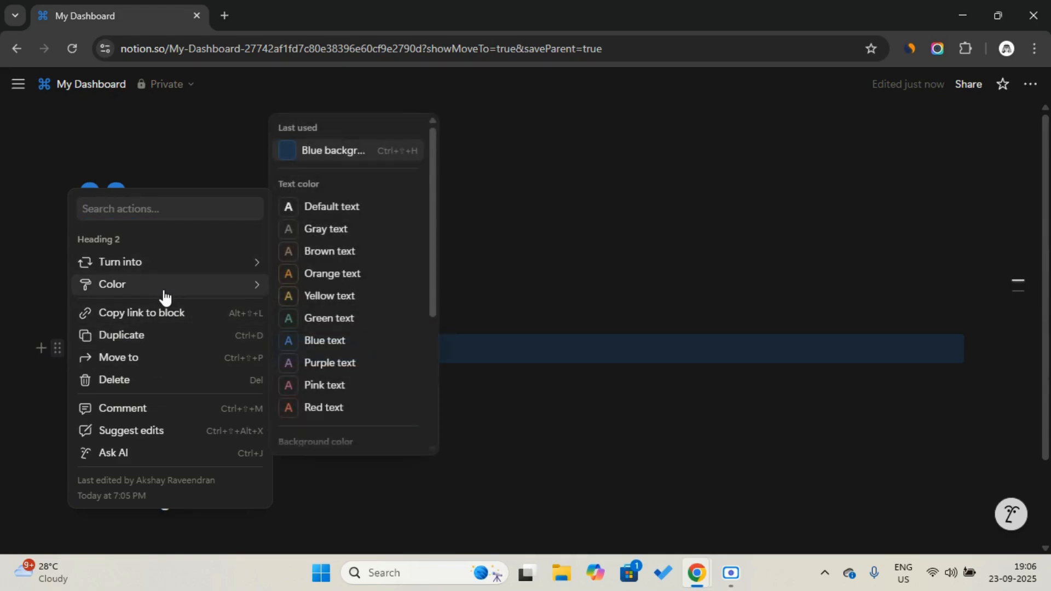
left_click(316, 157)
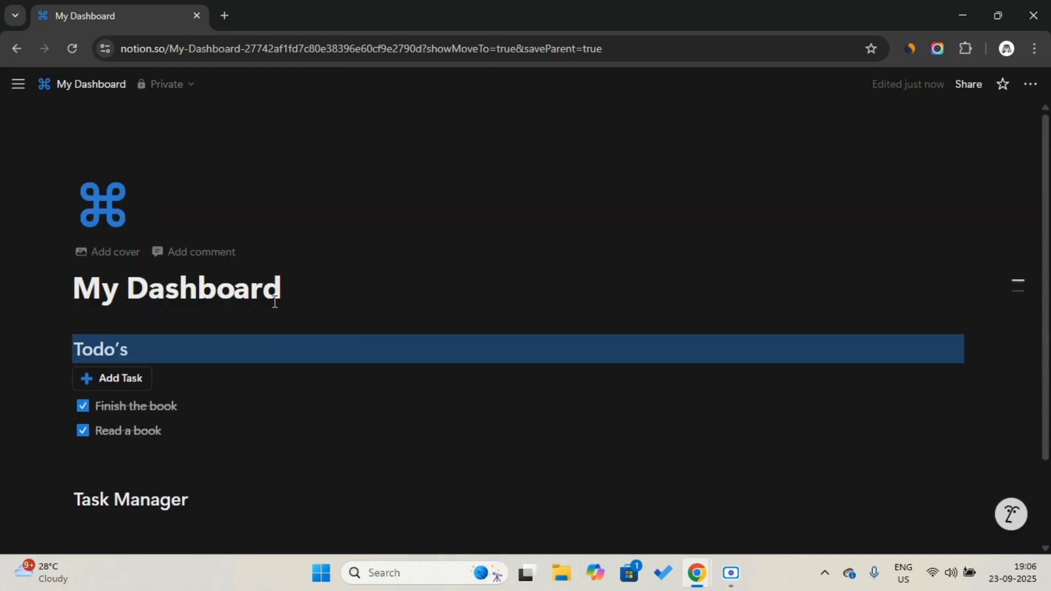
Step: Insert a divider directly beneath the "Todo's" heading and remove the extra empty line below it
left_click(241, 348)
type("/div")
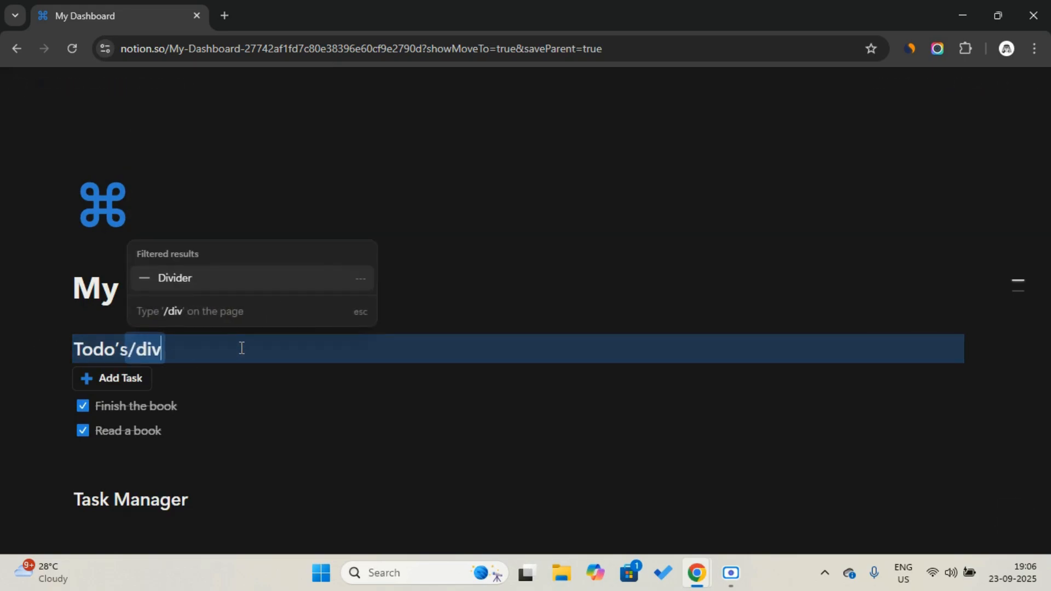
key("Return")
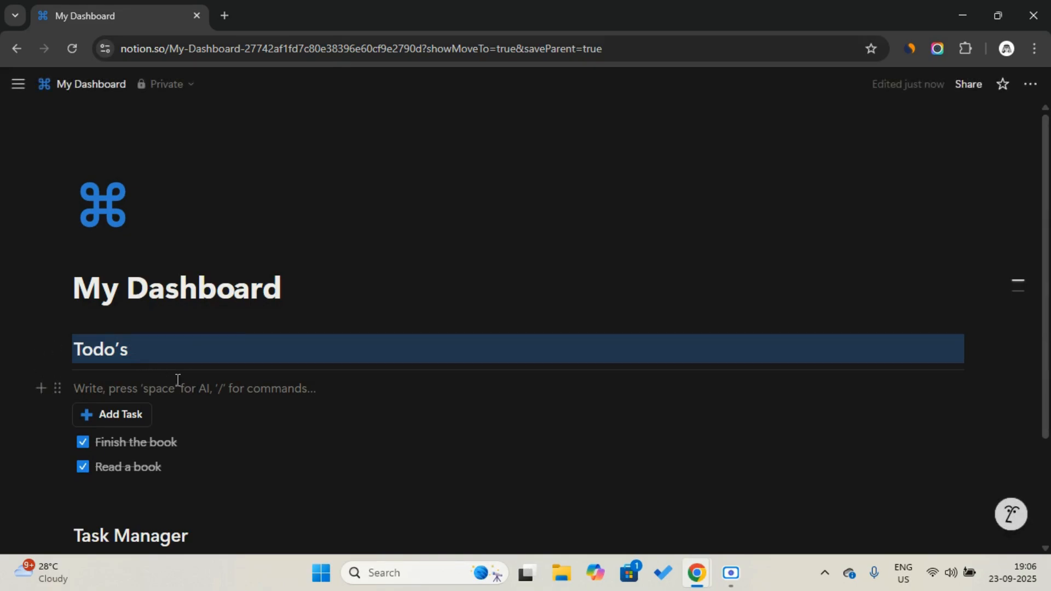
key("BackSpace")
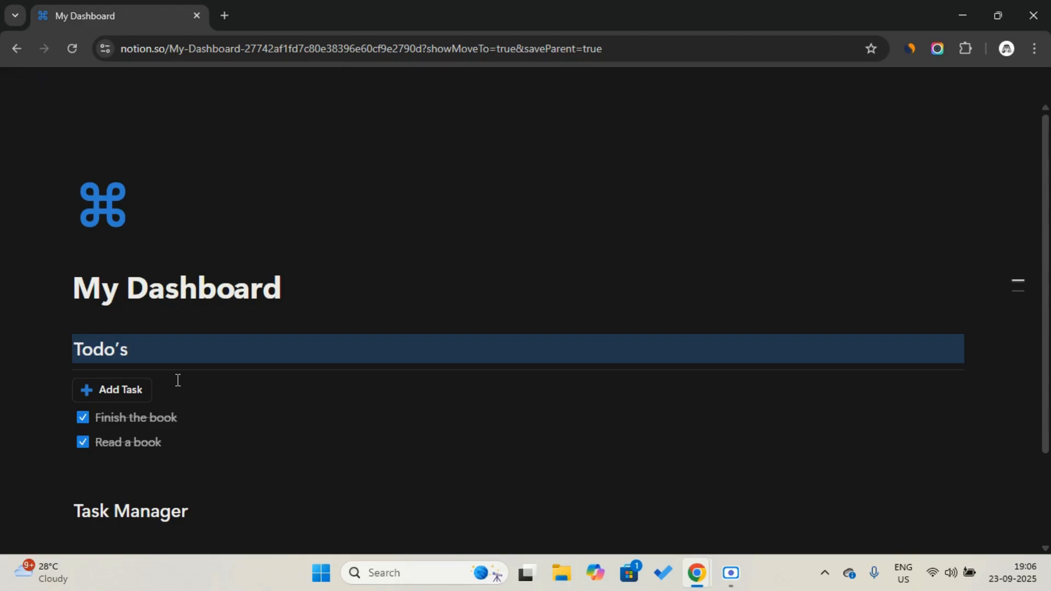
Step: Give the "Task Manager" heading a blue background
scroll(144, 401, "down", 2)
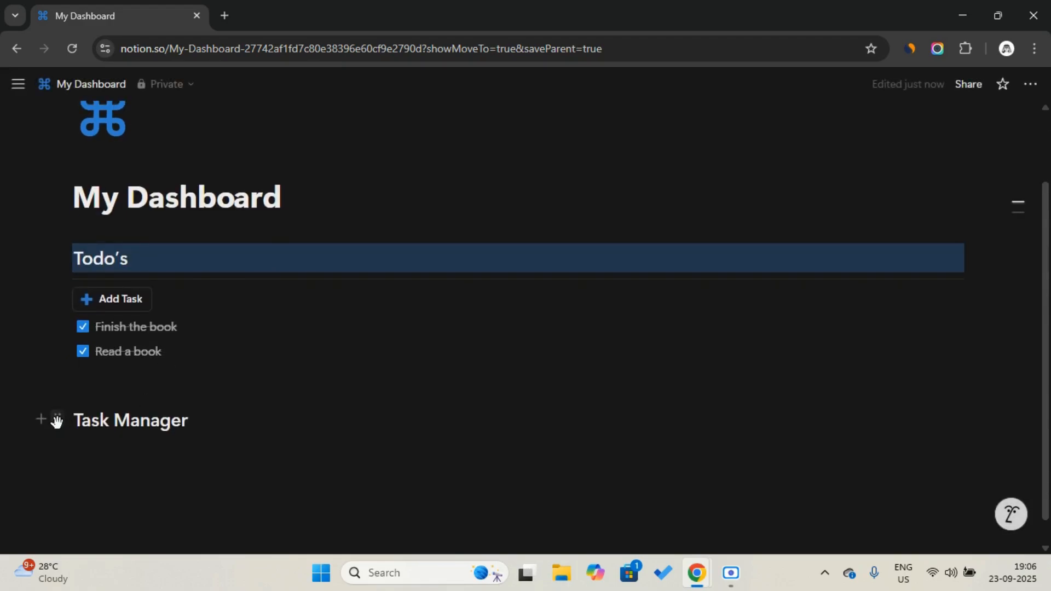
left_click(57, 419)
mouse_move(144, 331)
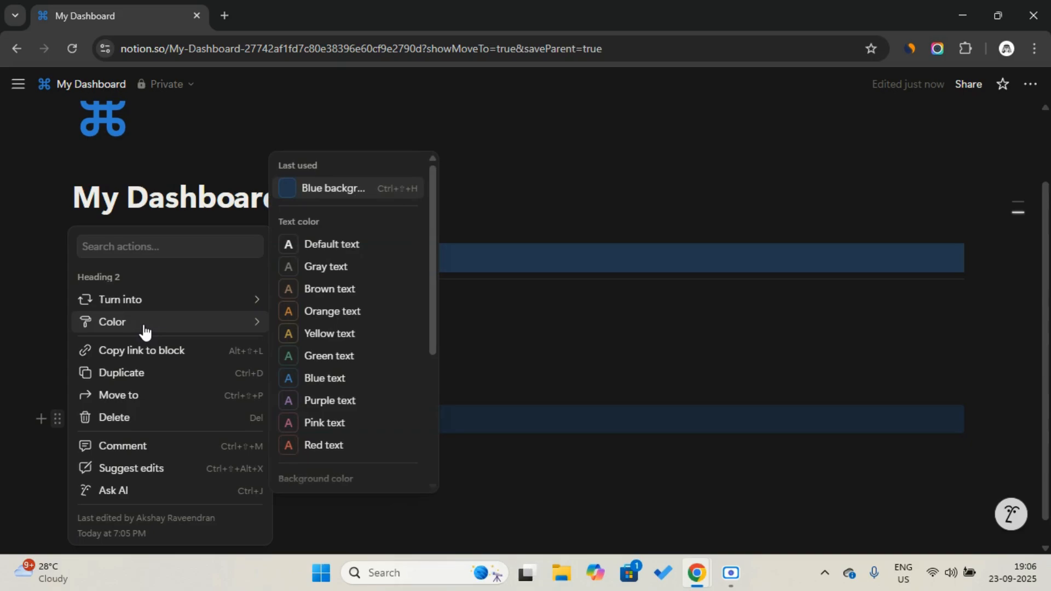
left_click(333, 188)
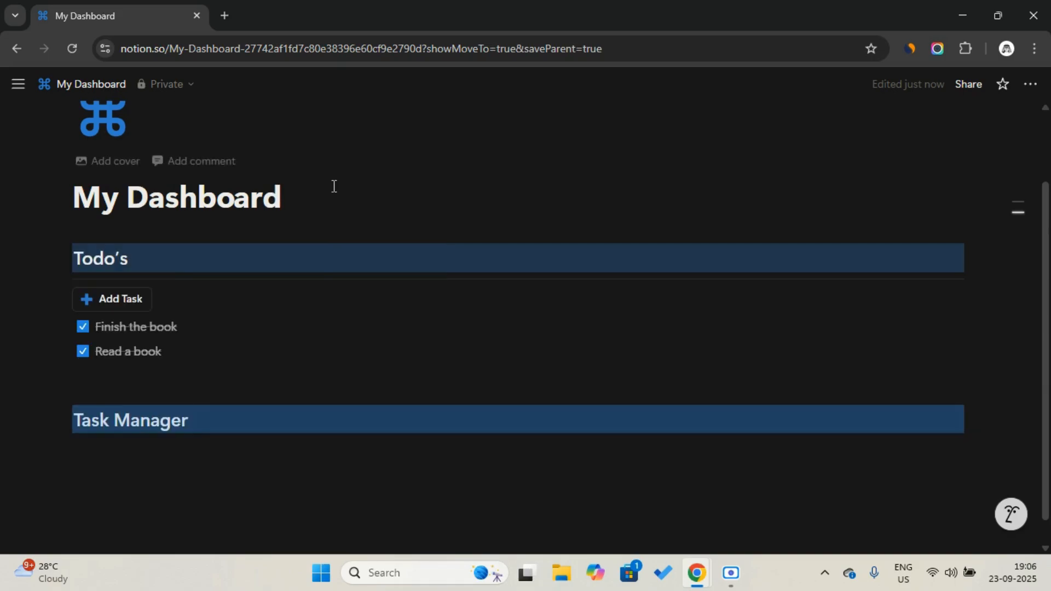
Step: Insert a divider directly beneath the "Task Manager" heading
left_click(270, 416)
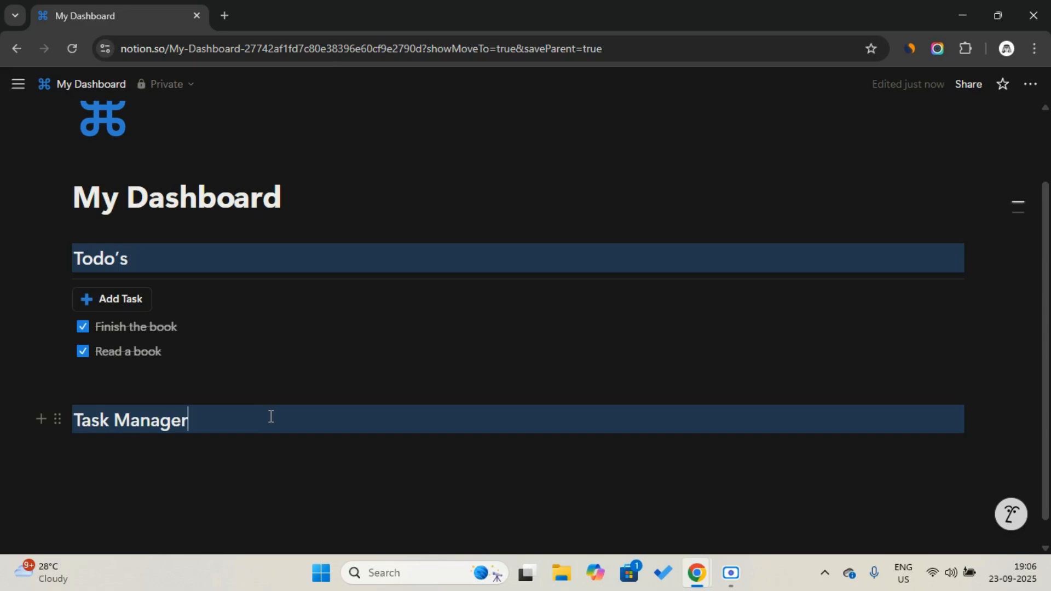
type("/di")
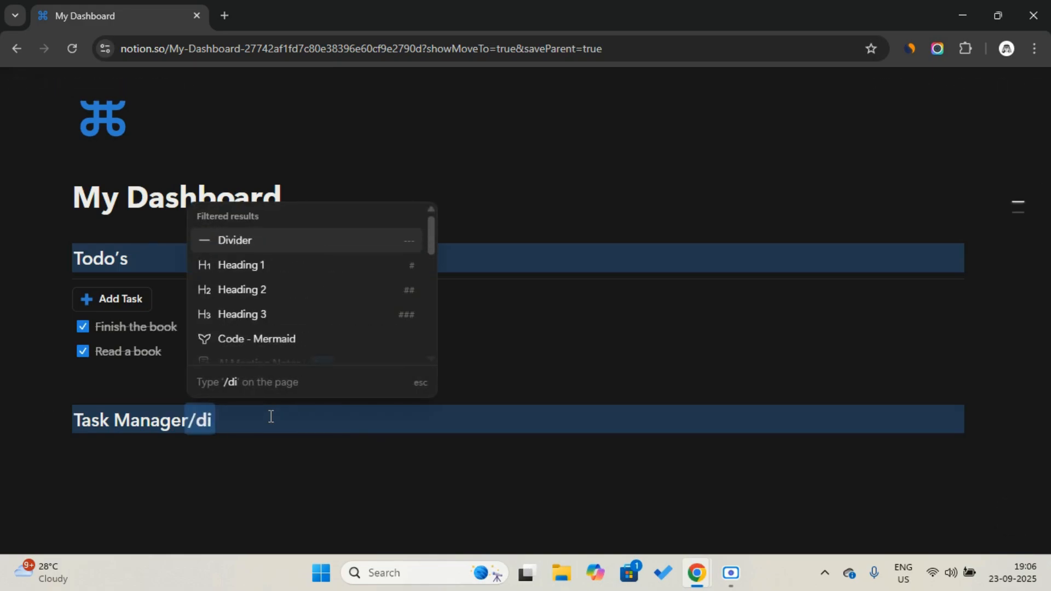
type("v")
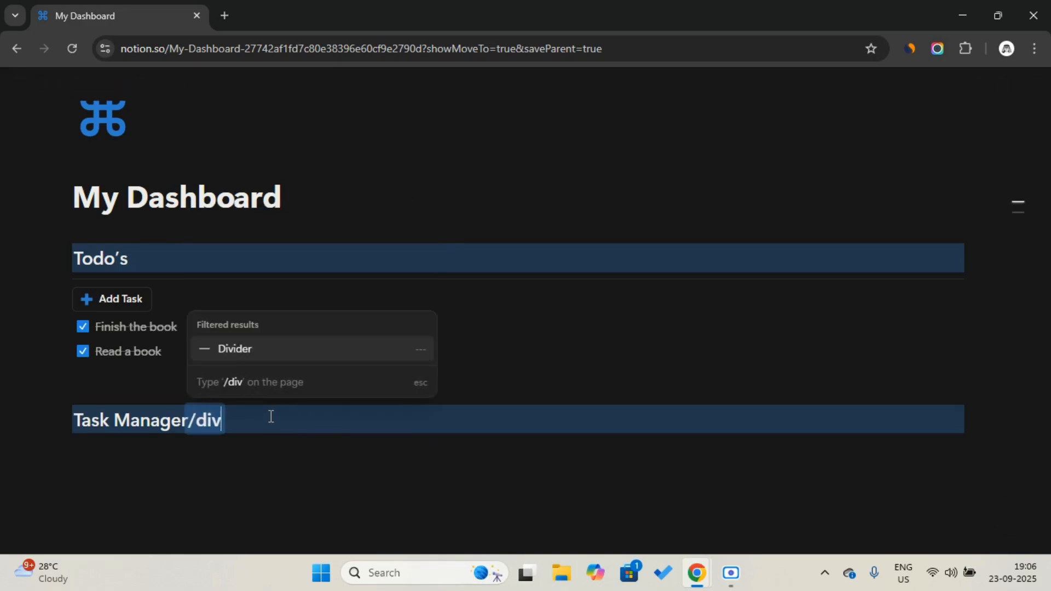
key("Return")
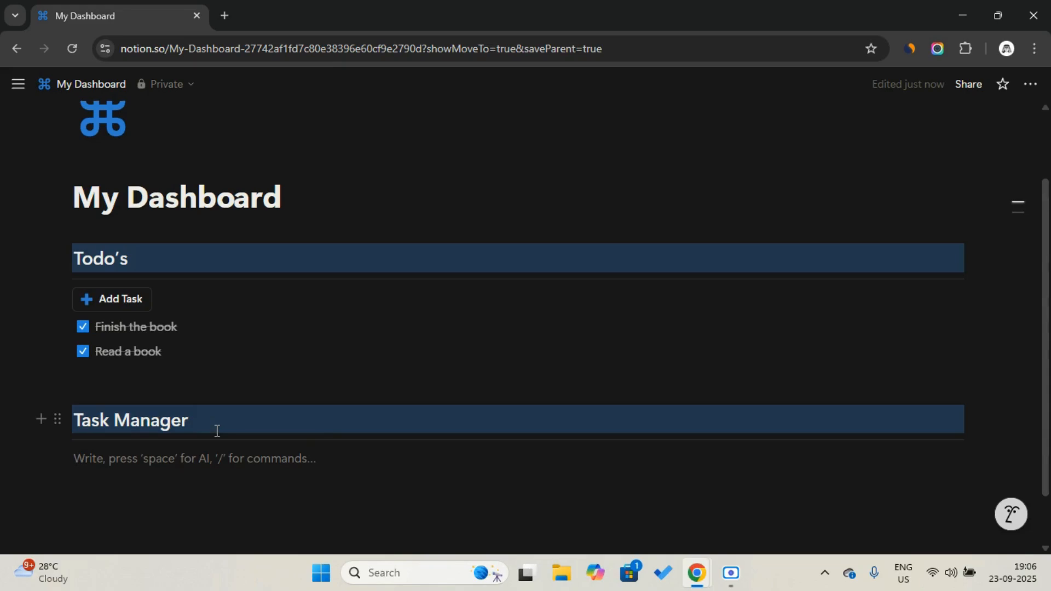
Step: Insert a new empty inline database below the Task Manager divider
type("/")
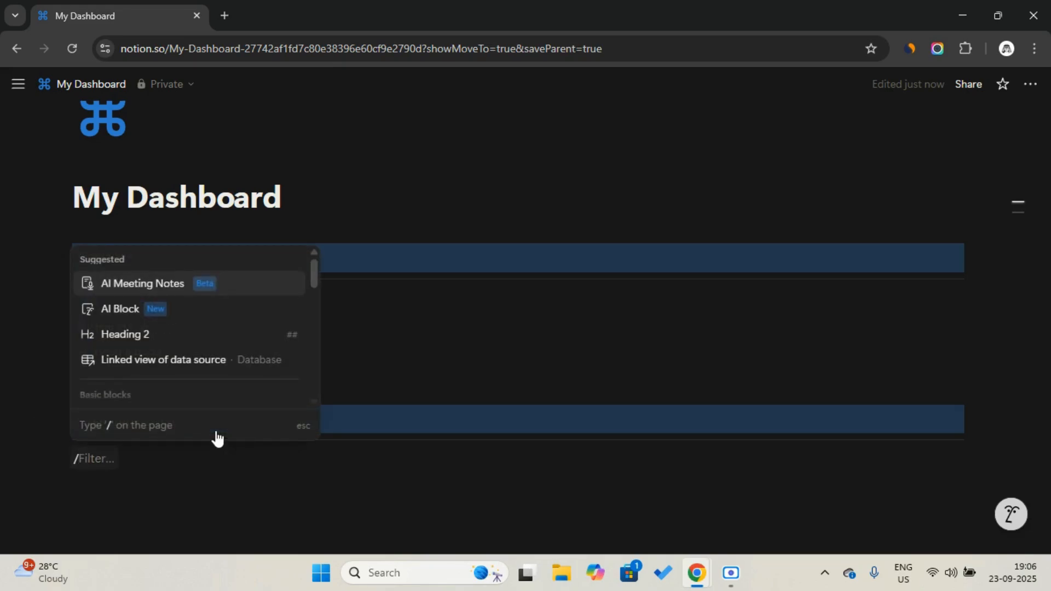
type("inl")
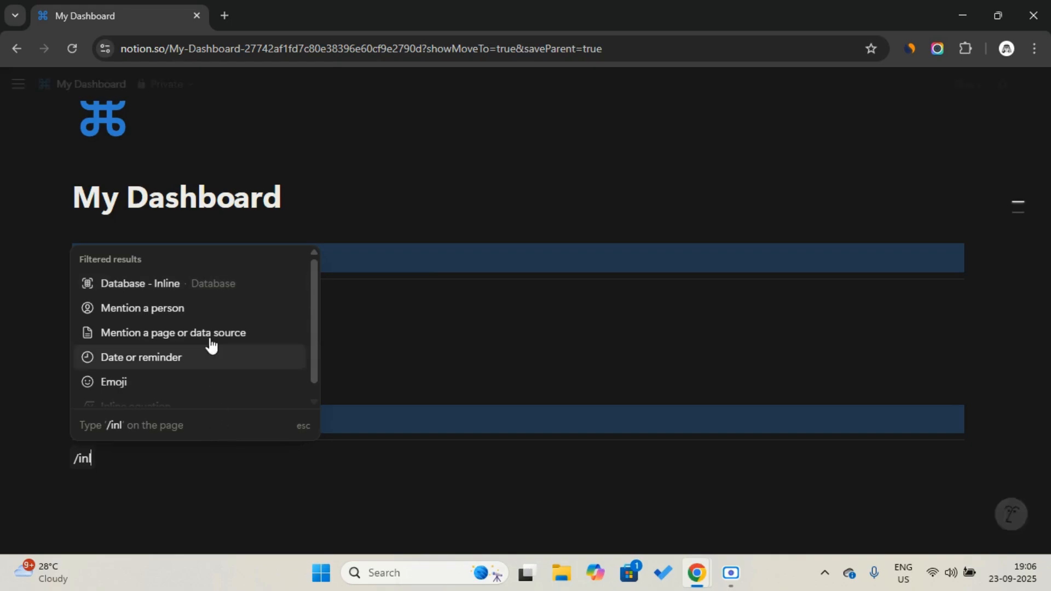
left_click(207, 289)
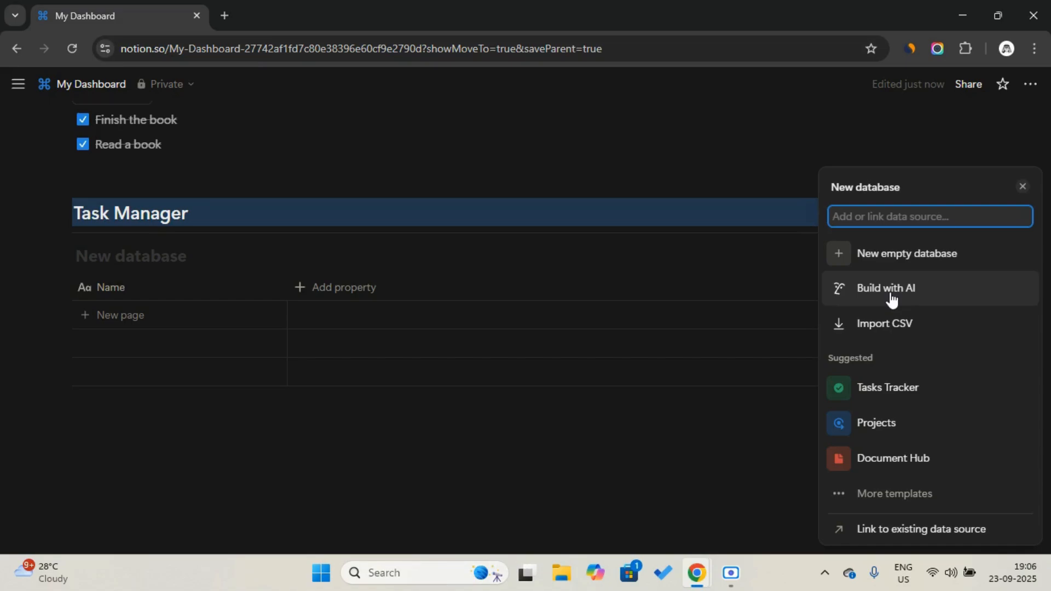
left_click(882, 262)
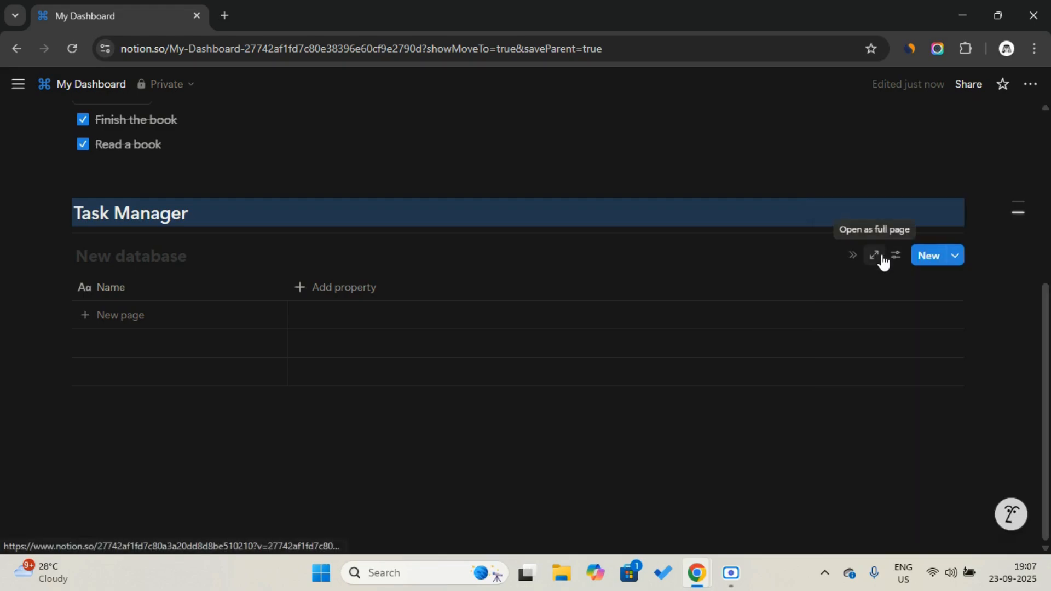
Step: Title the new database "Tasks"
left_click(126, 247)
type("T")
key("Caps_Lock")
type("asks")
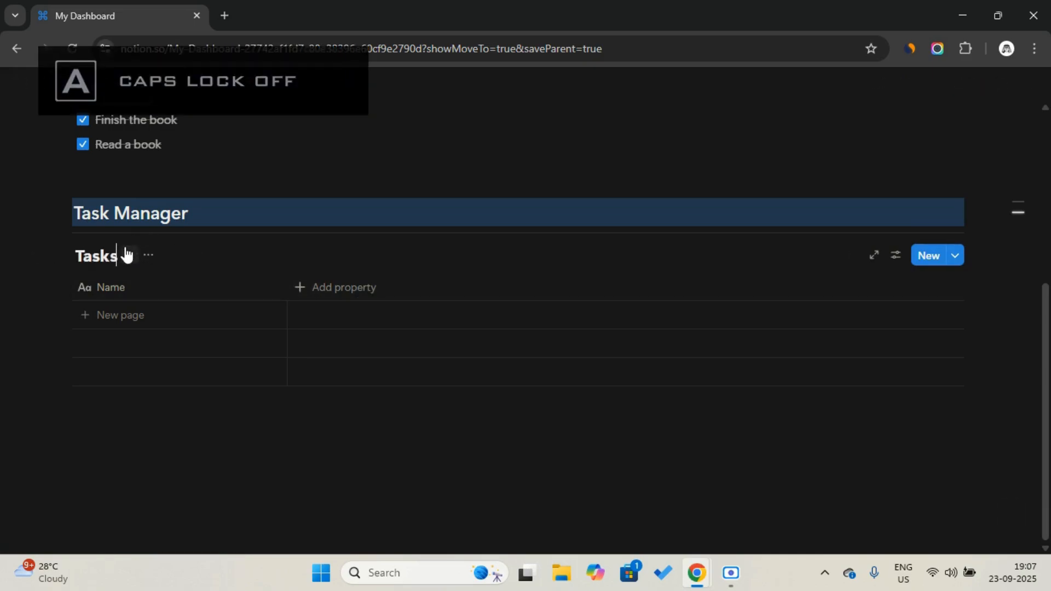
Step: Give the Tasks database a blue checkbox icon and hide the database title
left_click(147, 255)
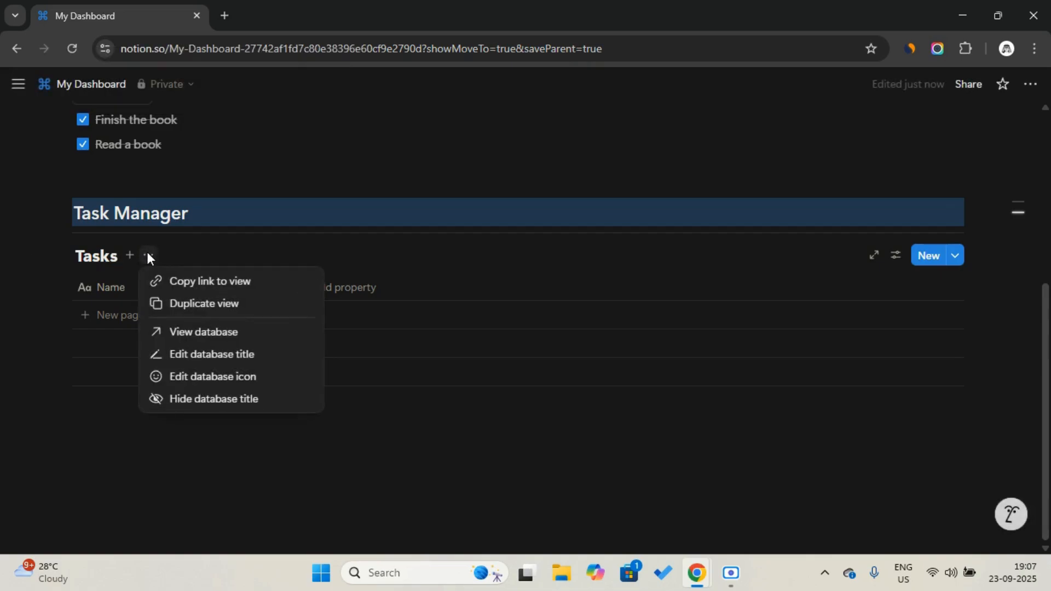
left_click(196, 377)
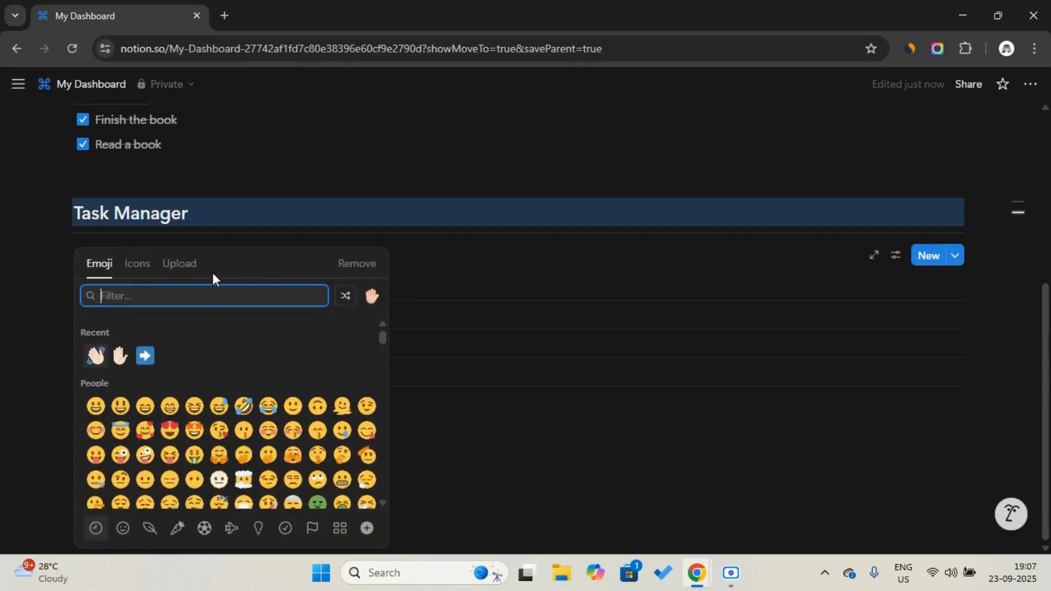
left_click(151, 266)
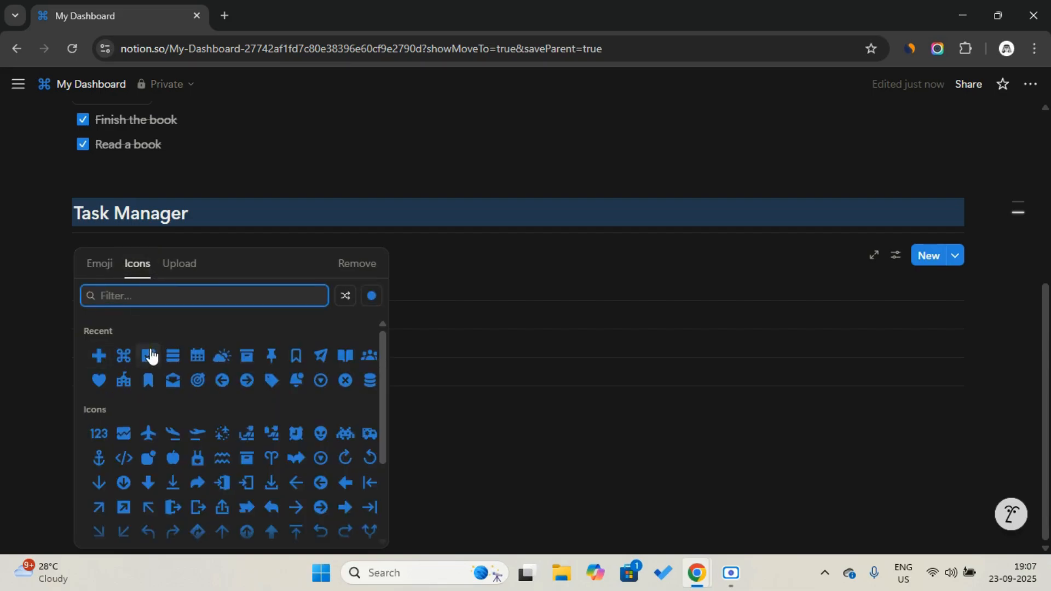
left_click(148, 356)
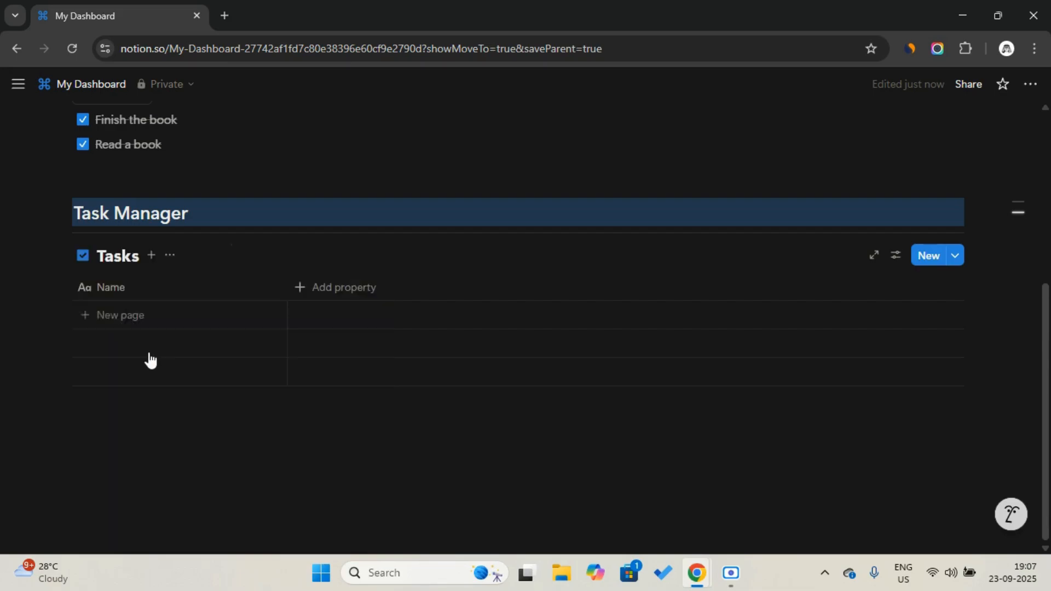
left_click(171, 255)
left_click(208, 400)
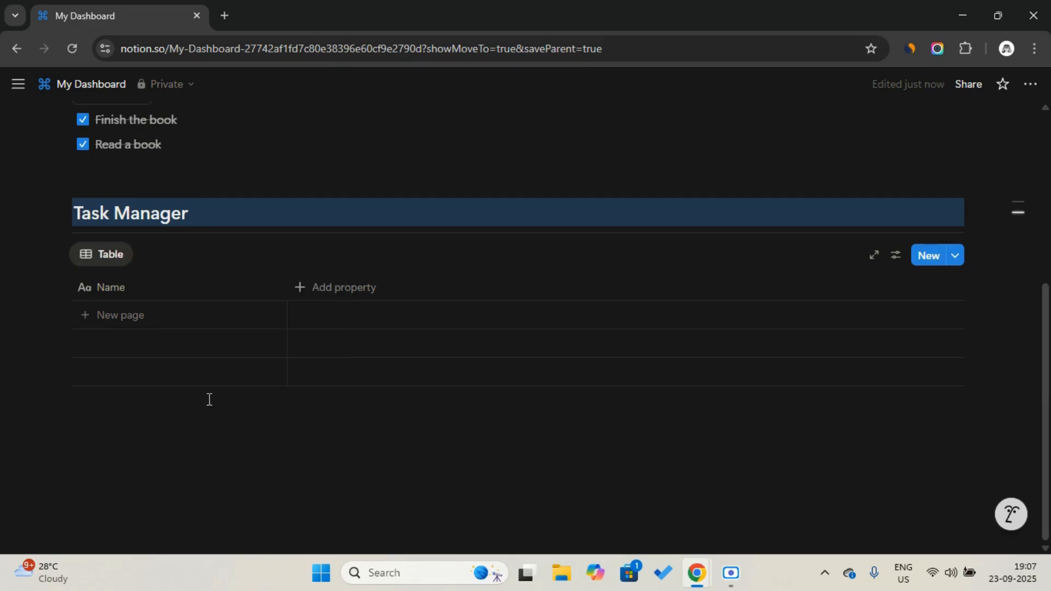
Step: Add the suggested Description, Due Date and Priority properties to the database table
left_click(319, 293)
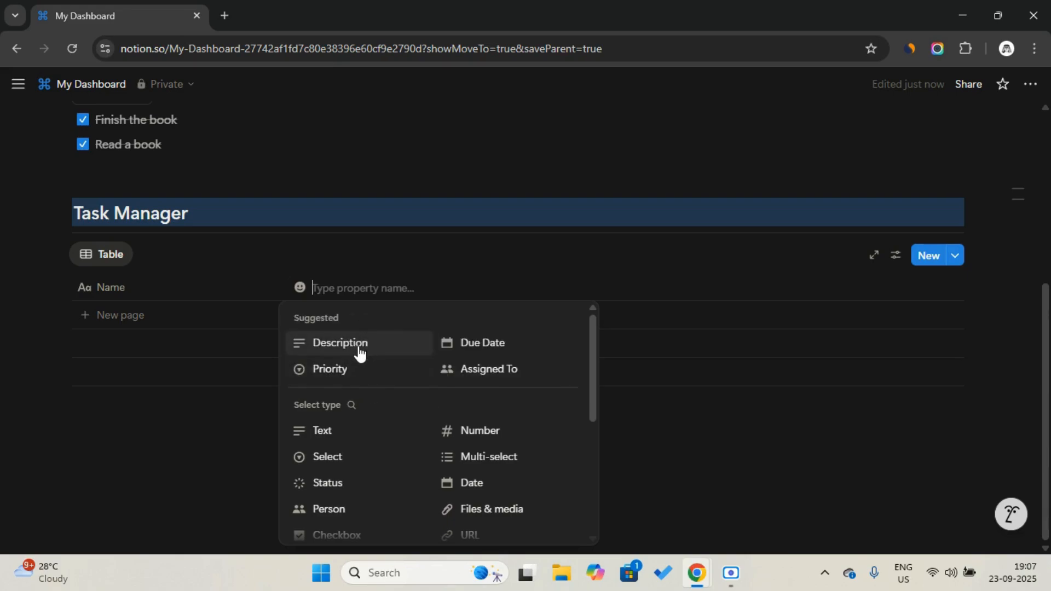
left_click(359, 353)
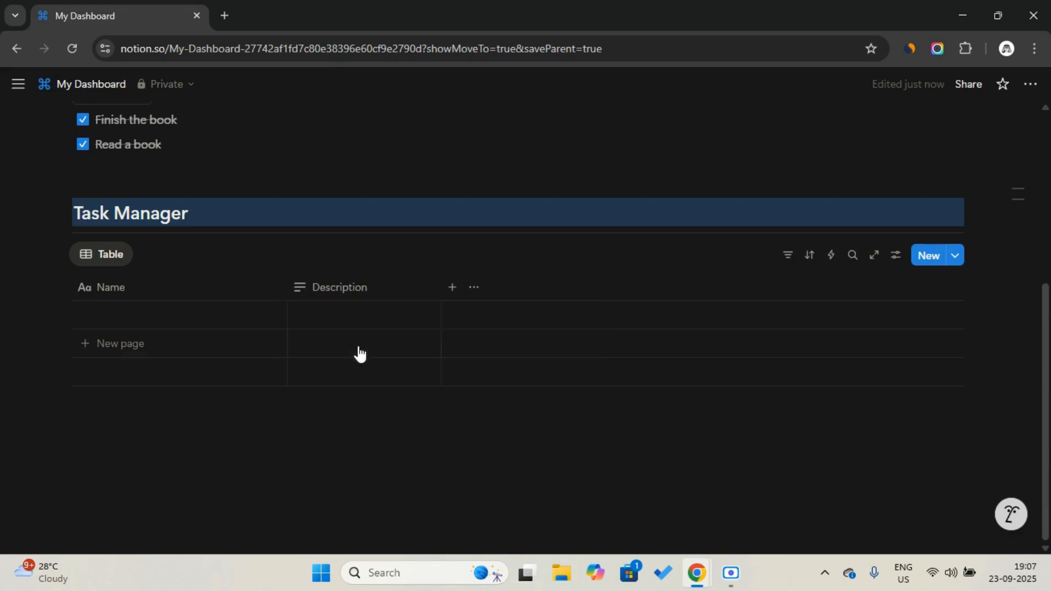
left_click(452, 289)
left_click(482, 342)
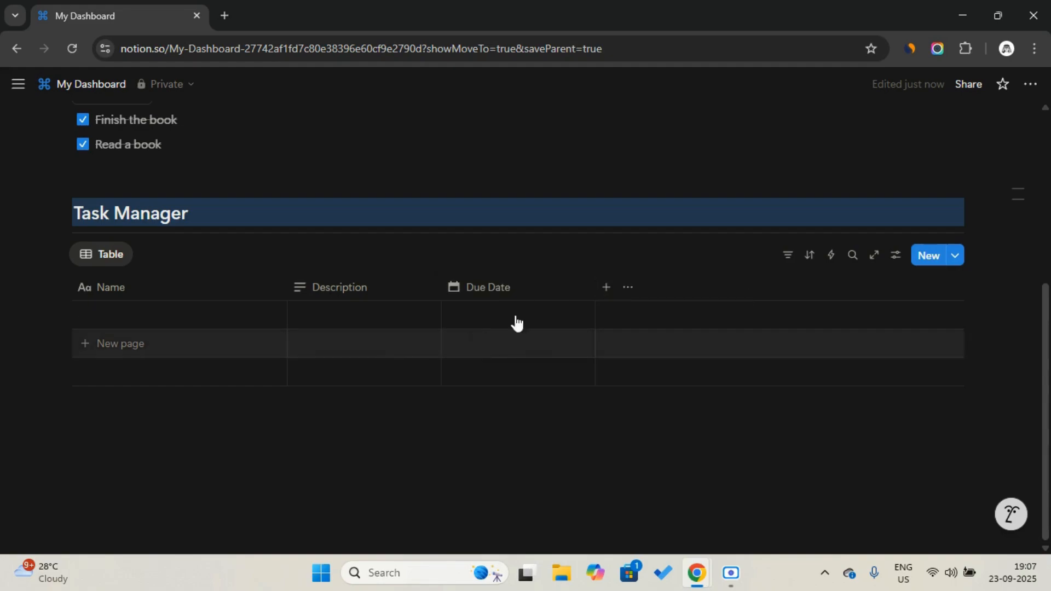
left_click(605, 289)
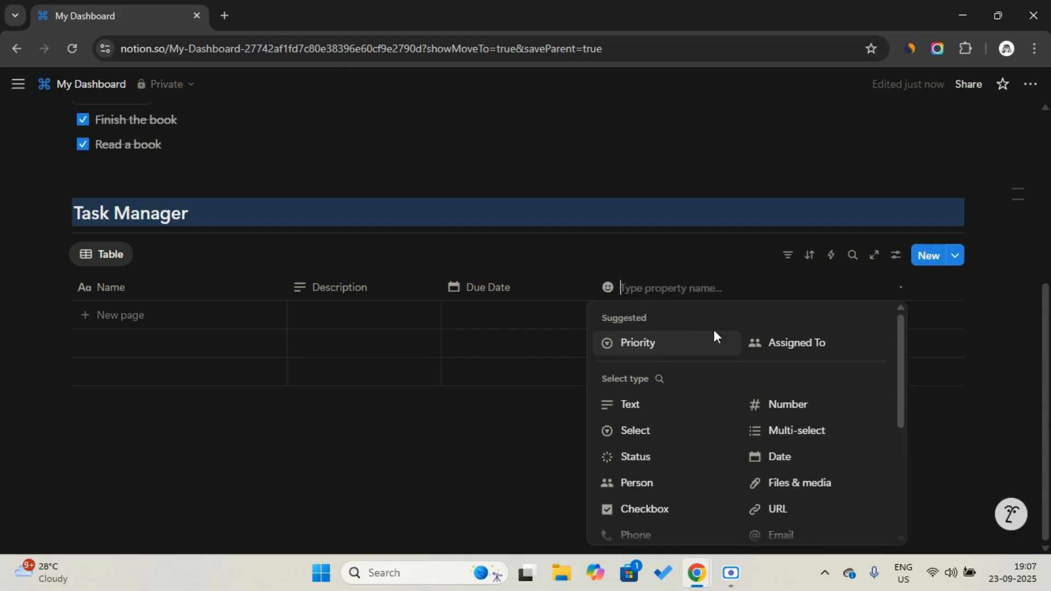
left_click(664, 348)
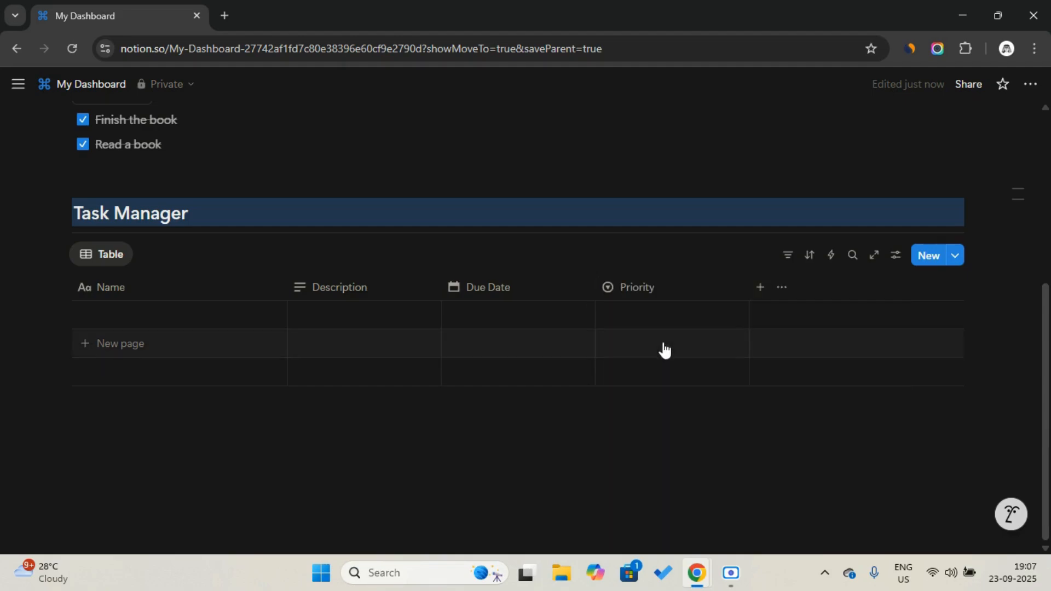
Step: Add the options High, Medium and Low to the Priority property
left_click(664, 292)
mouse_move(679, 262)
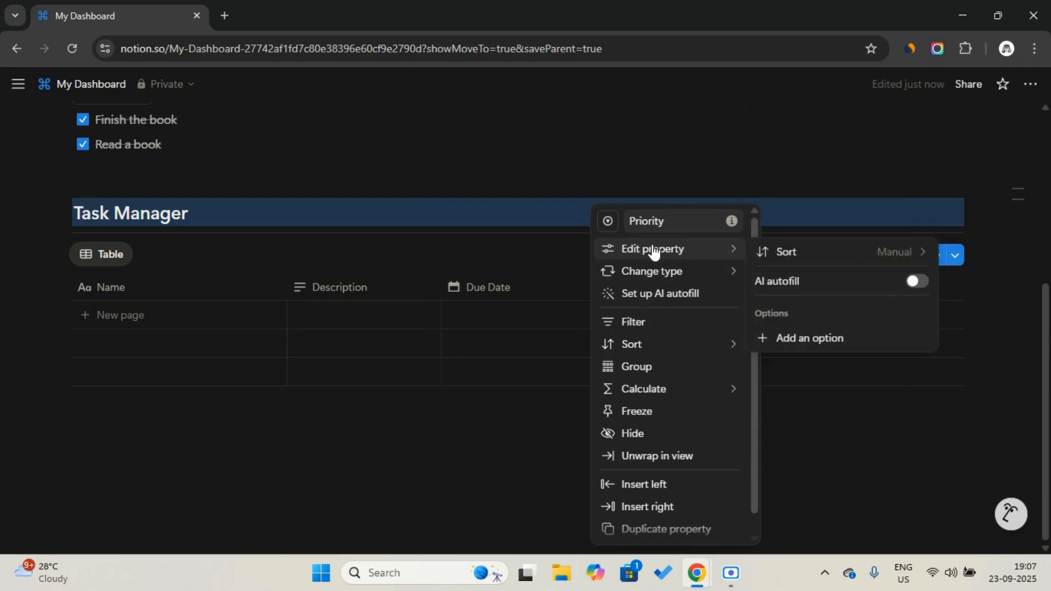
left_click(806, 338)
key("Caps_Lock")
type("H")
key("Caps_Lock")
type("igh")
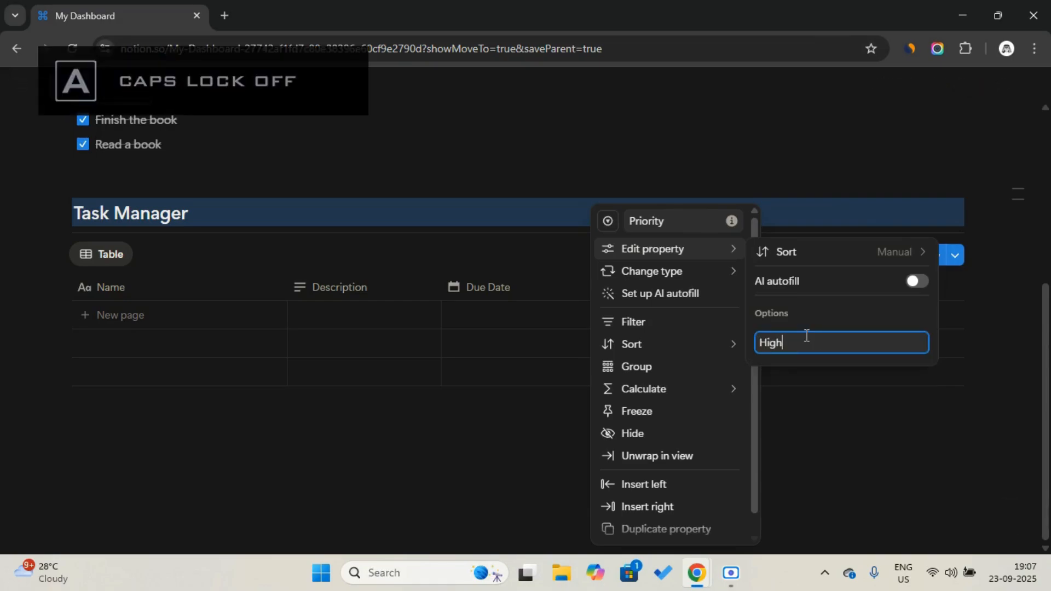
key("Return")
key("Caps_Lock")
type("M")
key("Caps_Lock")
type("edium")
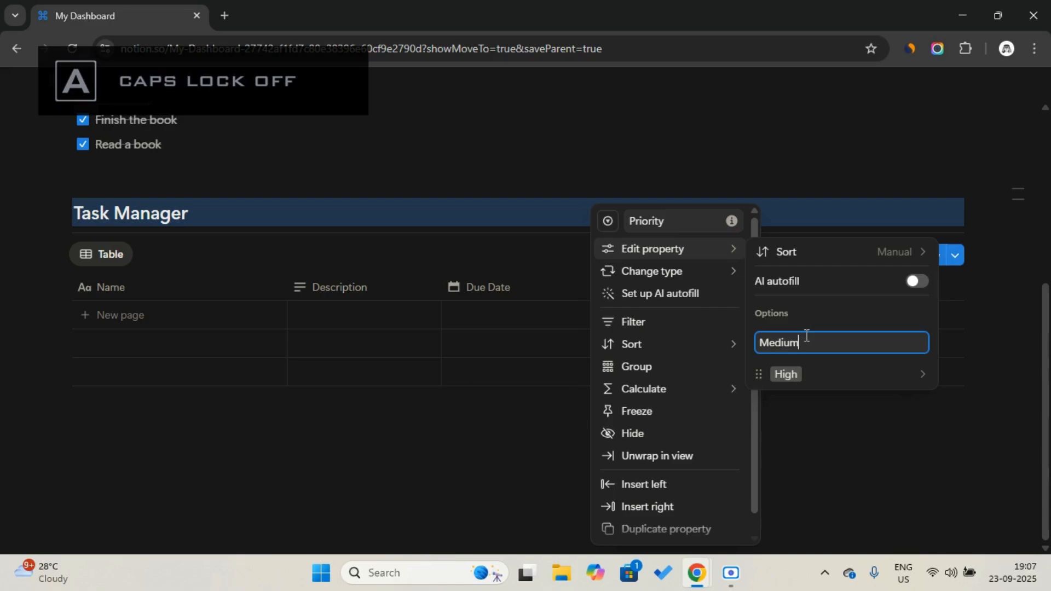
key("Return")
key("Caps_Lock")
type("L")
key("Caps_Lock")
type("ow")
key("Return")
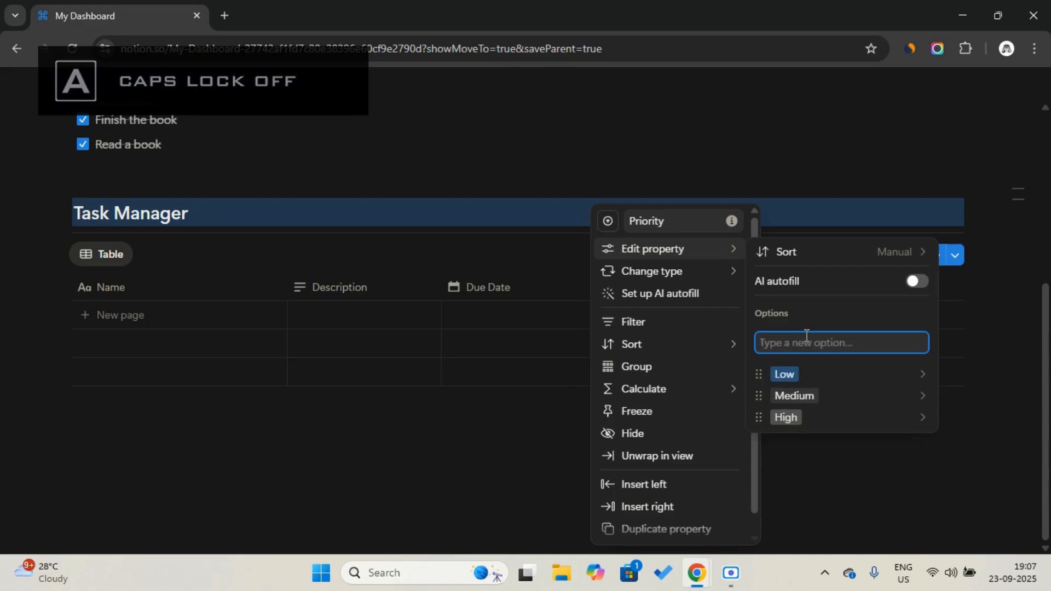
key("Escape")
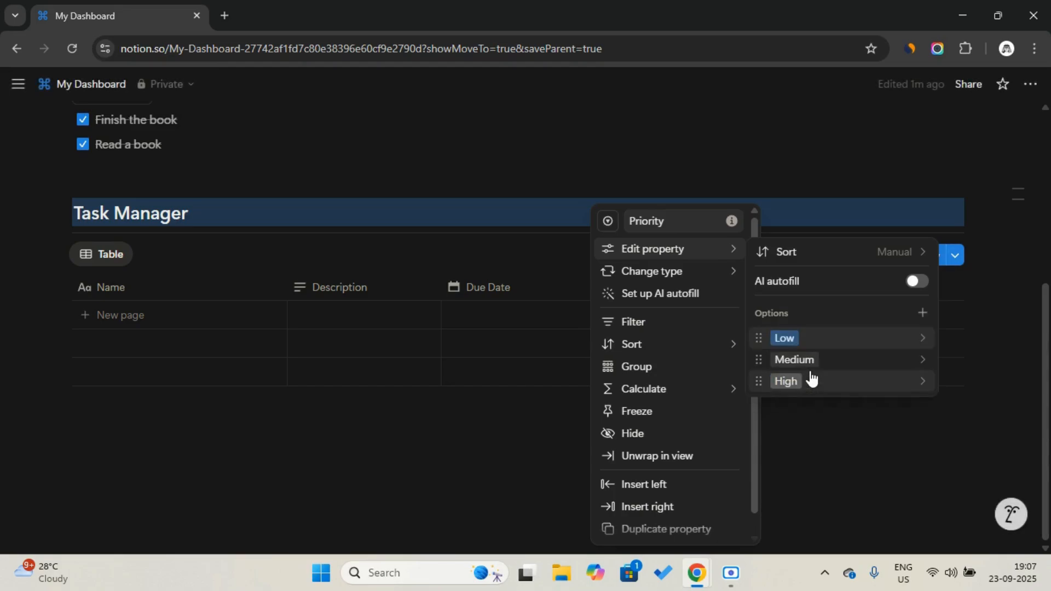
Step: Set the color of the Low and Medium priority options to Gray and close the property settings
left_click(819, 339)
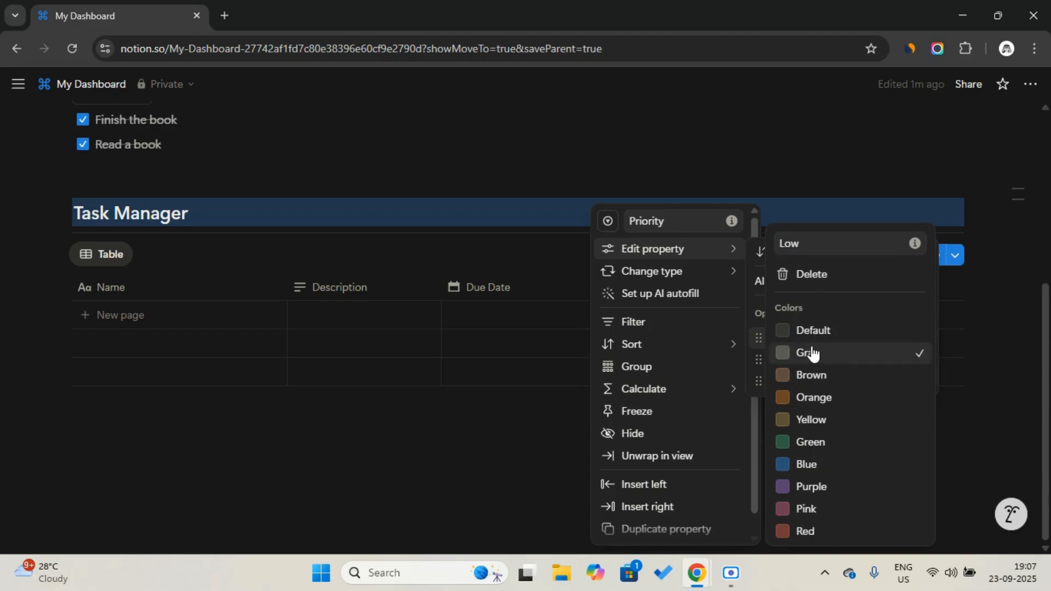
left_click(753, 355)
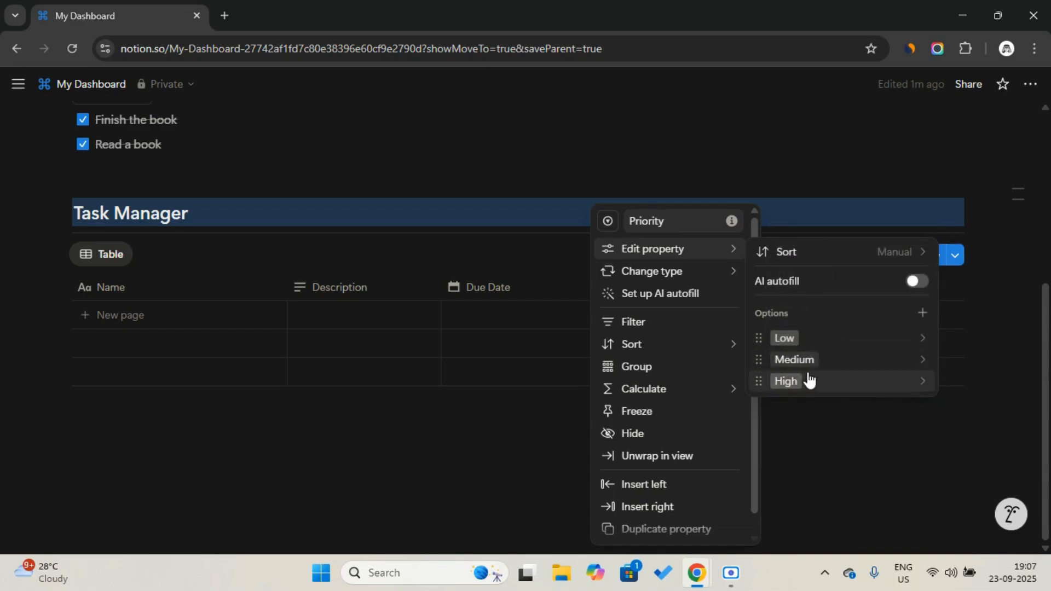
left_click(812, 361)
left_click(819, 357)
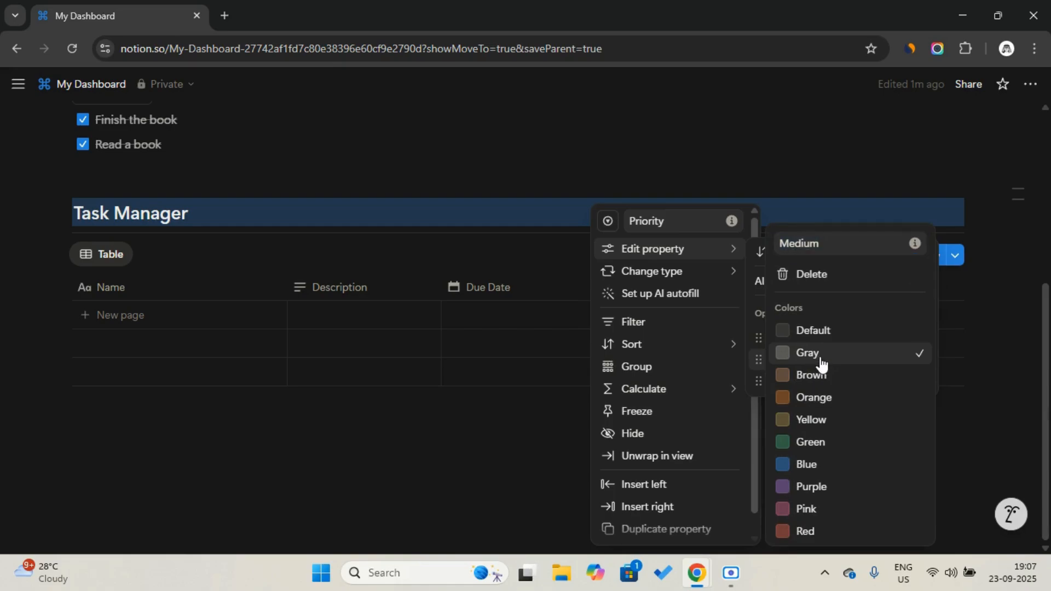
left_click(734, 345)
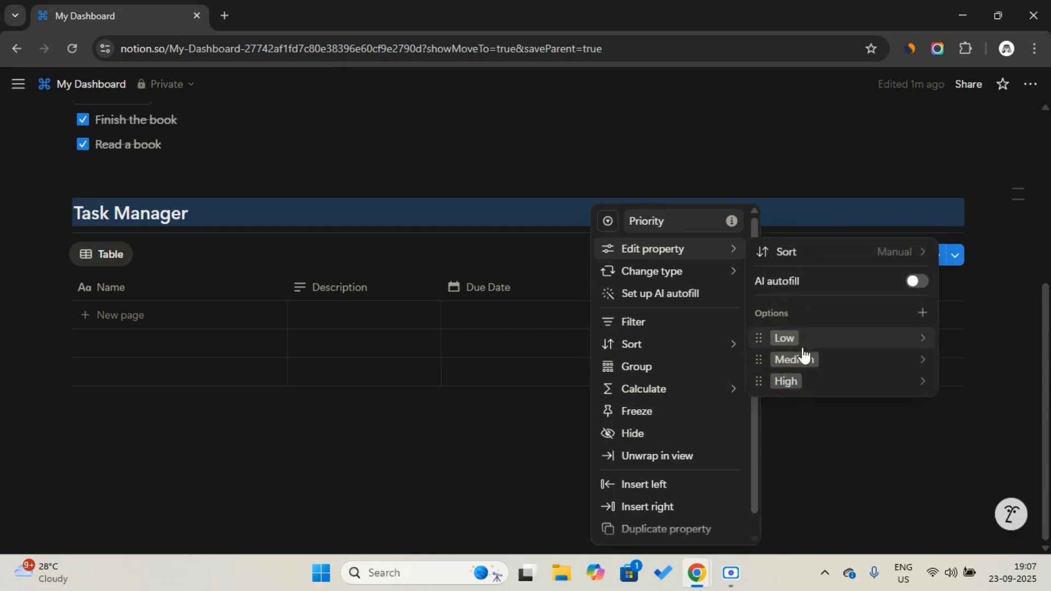
left_click(498, 199)
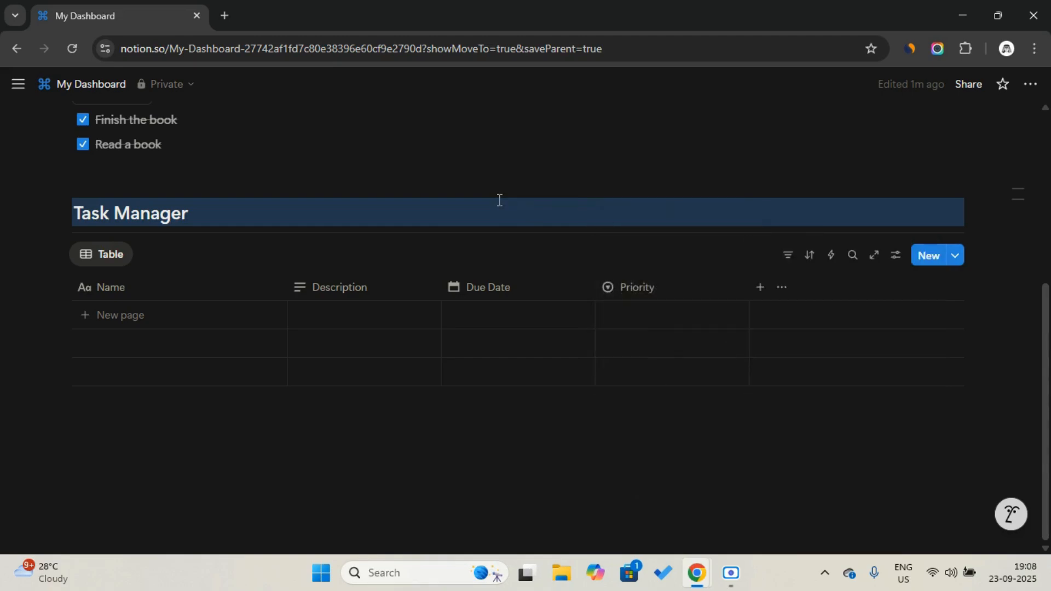
Step: Add a Status property after the Priority column
left_click(760, 285)
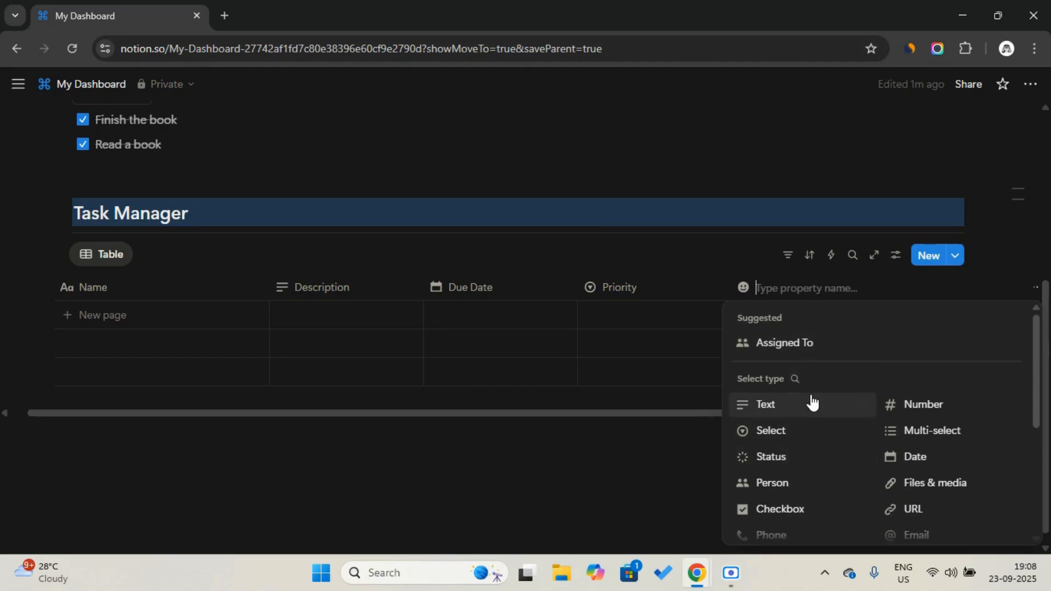
scroll(811, 403, "down", 2)
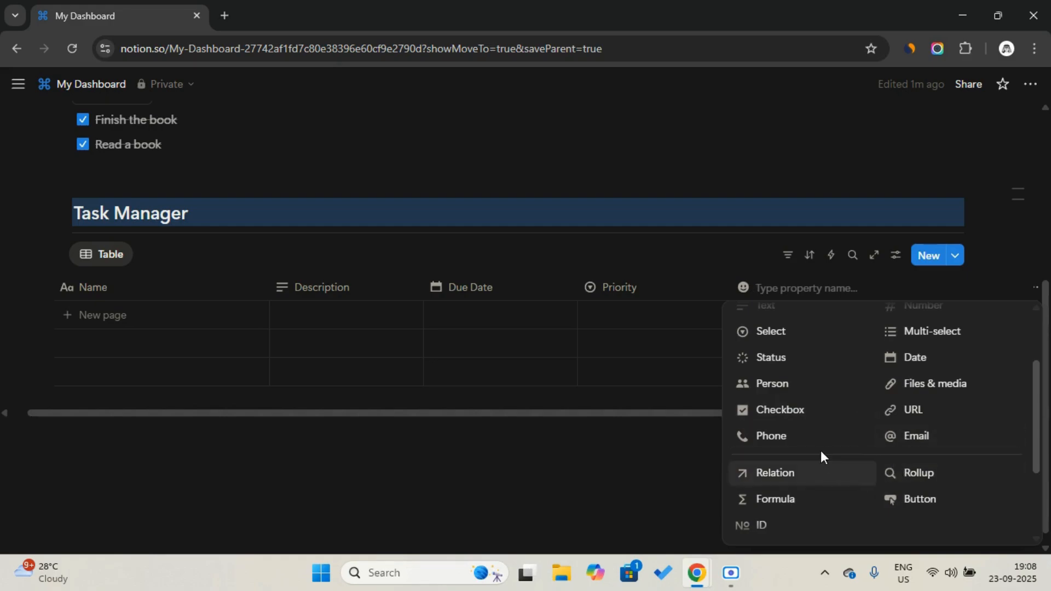
scroll(819, 451, "up", 1)
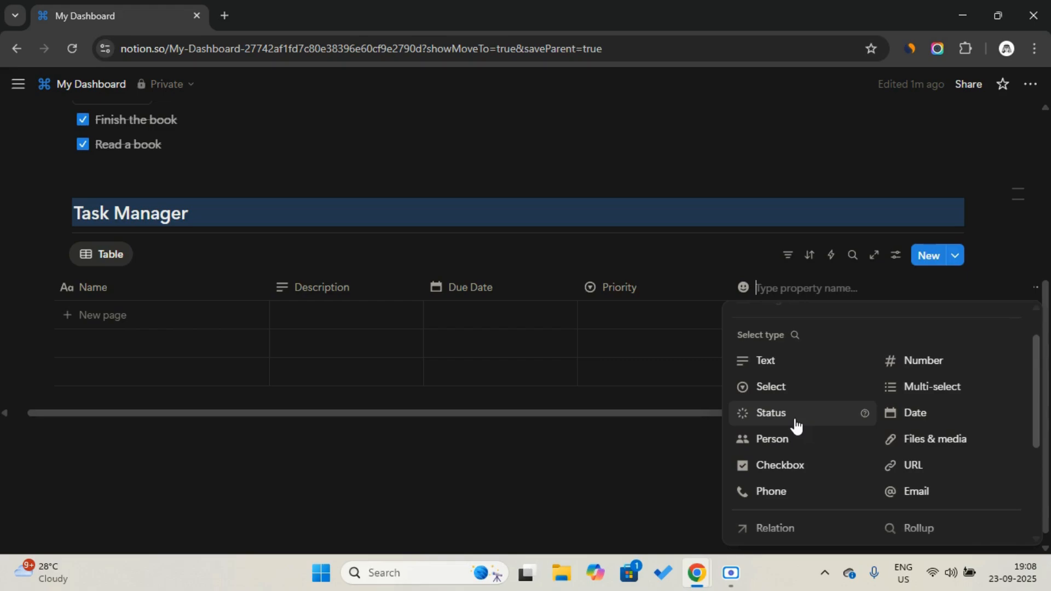
left_click(795, 423)
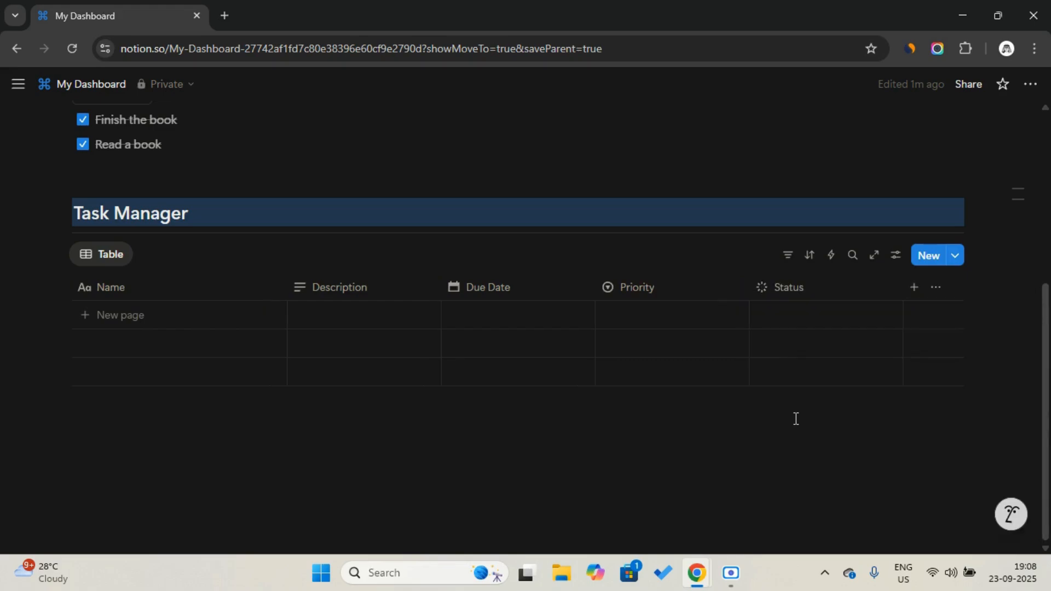
left_click(800, 291)
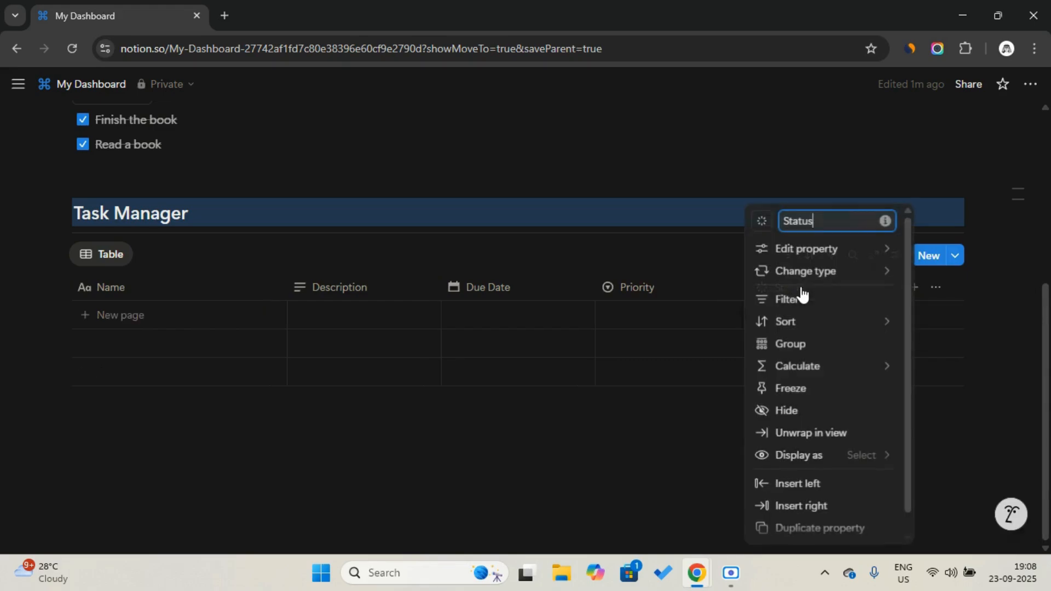
double_click(796, 225)
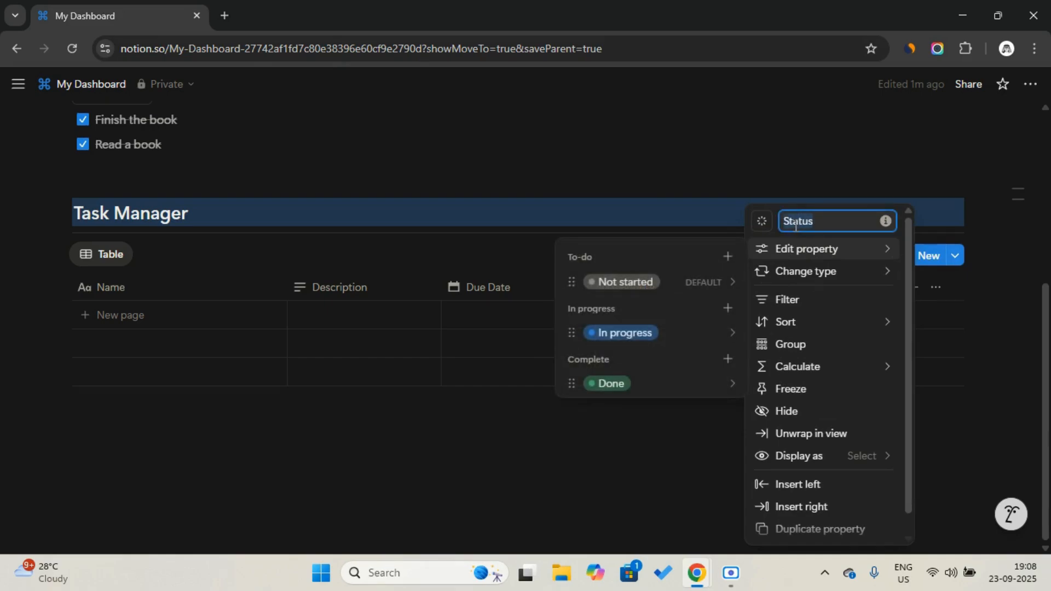
key("Caps_Lock")
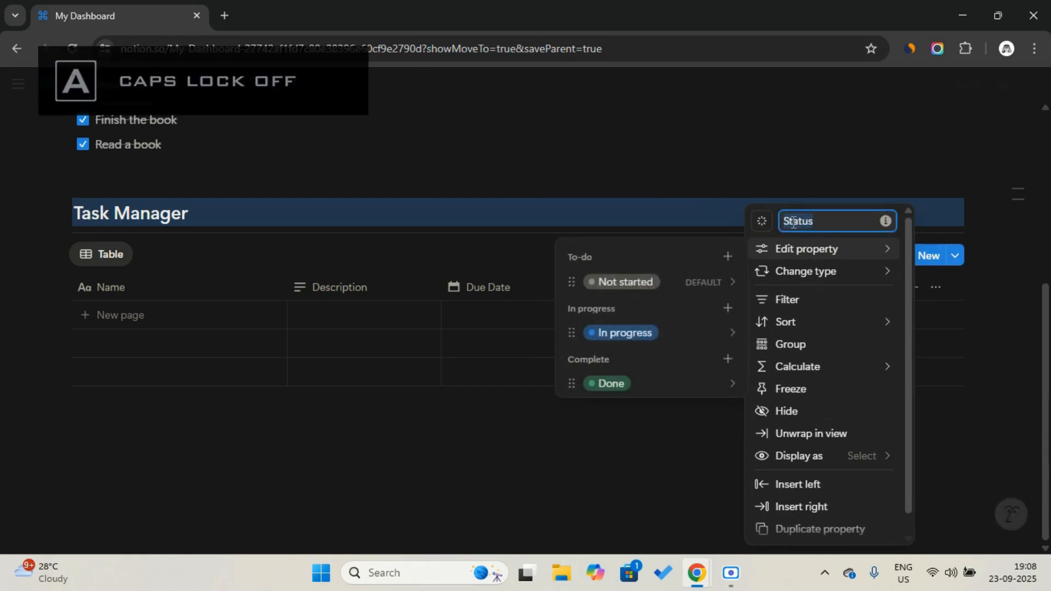
left_click(637, 173)
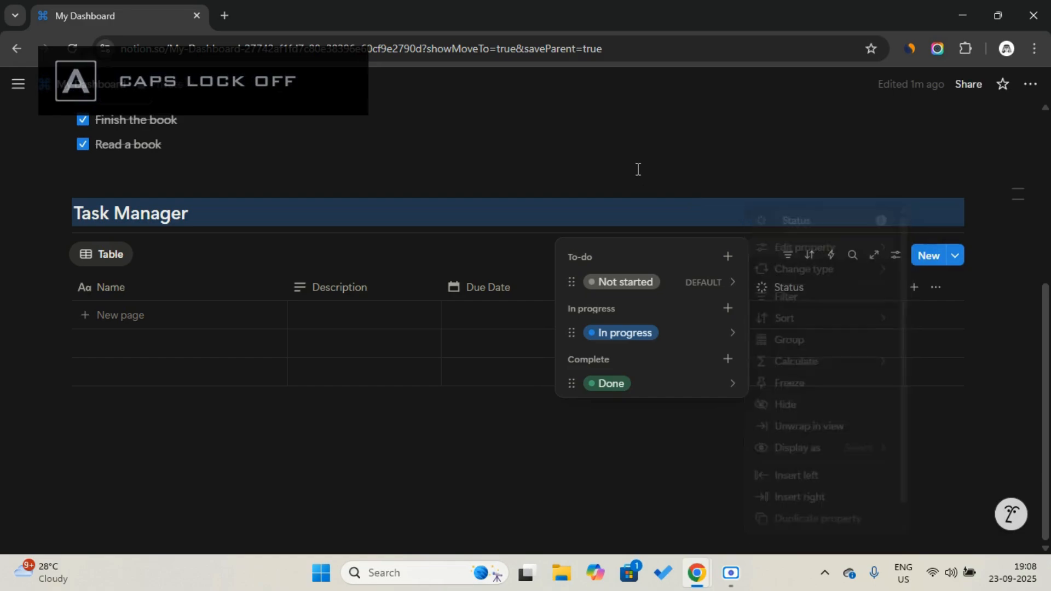
Step: Add a blank row to the Task Manager table and look through its available Status options without changing the selection
left_click(509, 320)
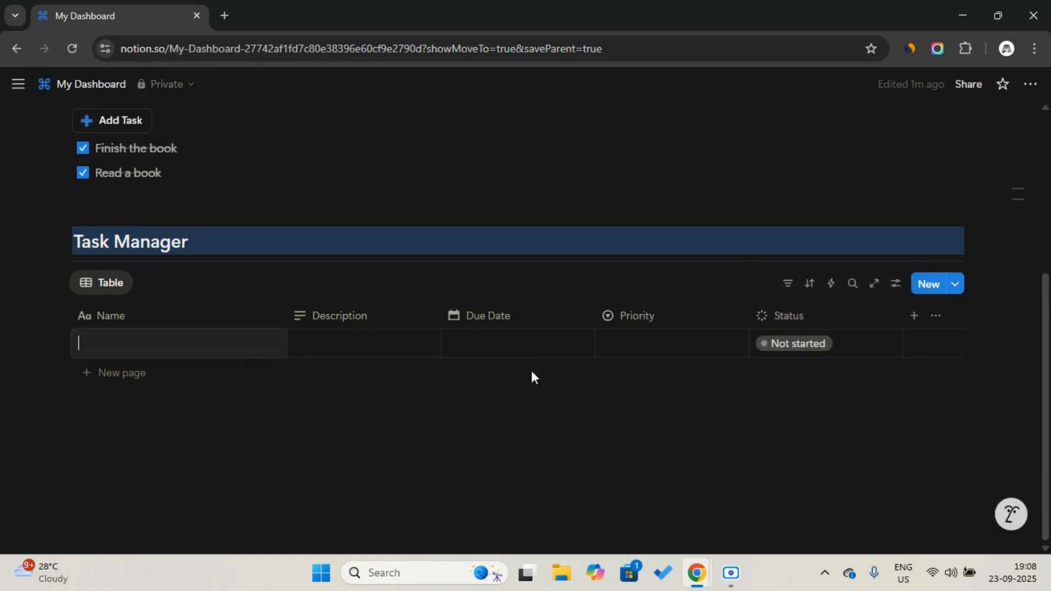
left_click(833, 346)
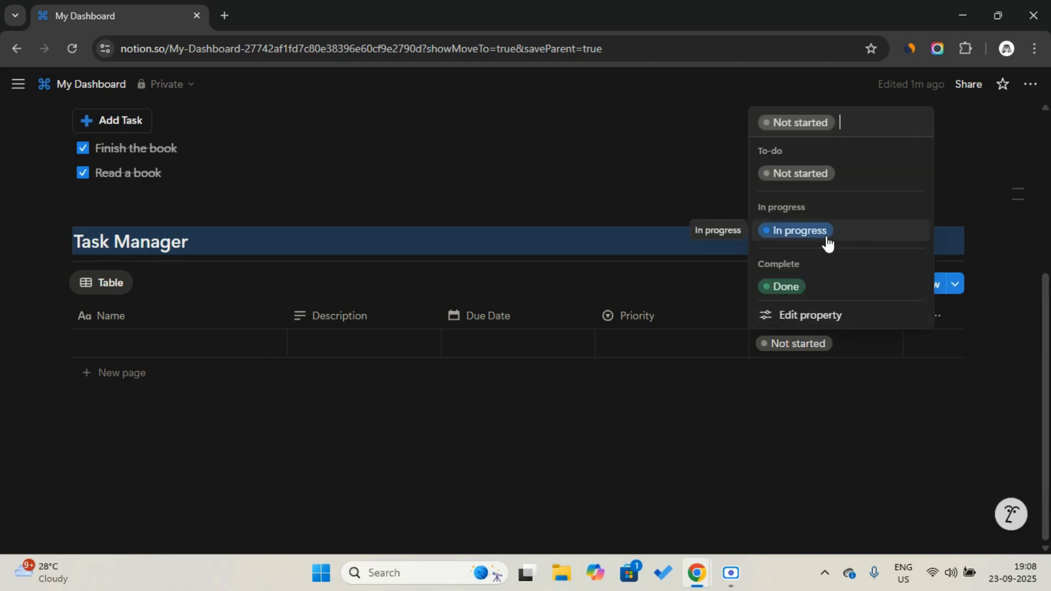
key("Escape")
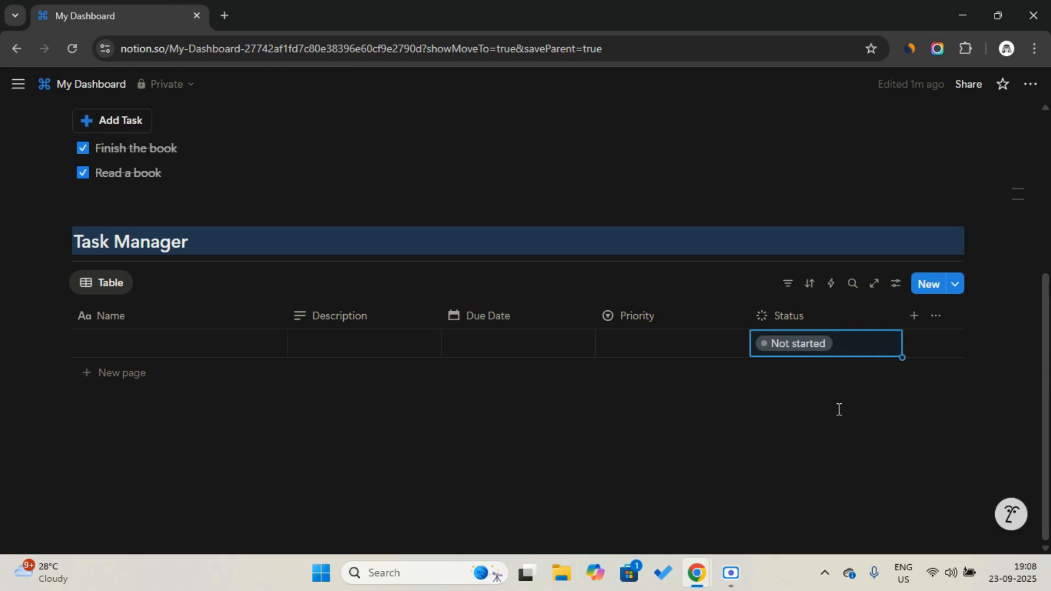
Step: Rename the Status property to Complete and give it a checkbox icon
left_click(826, 323)
mouse_move(836, 263)
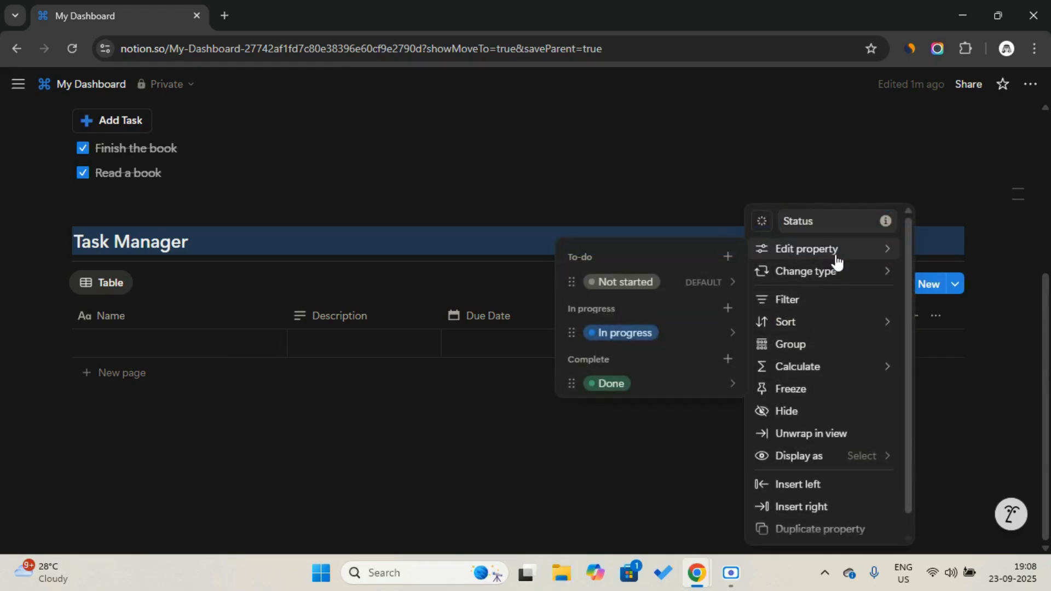
left_click(806, 223)
key("Caps_Lock")
type("C")
key("Caps_Lock")
type("omplete")
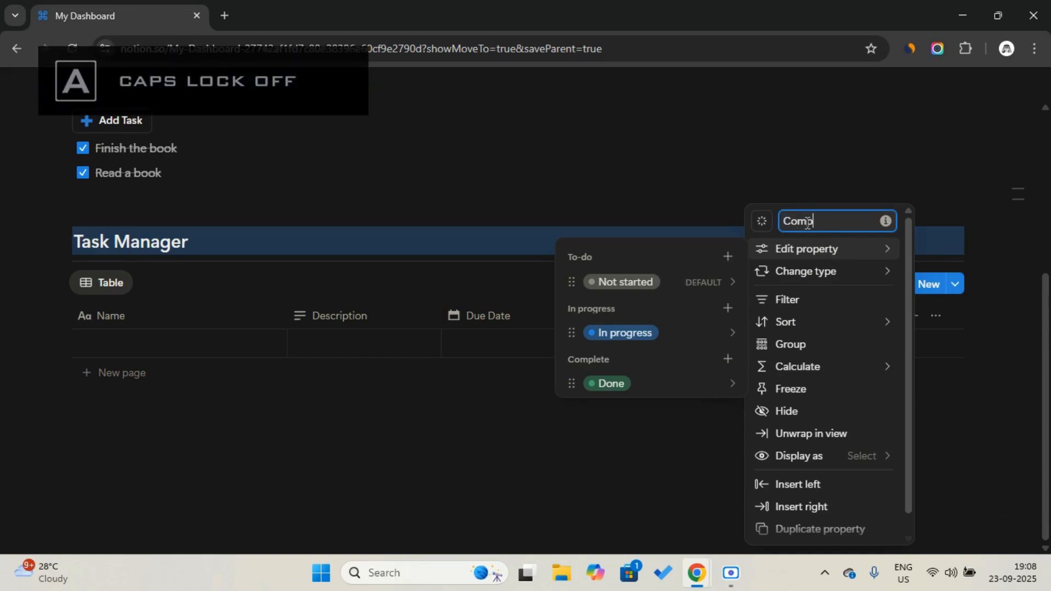
left_click(755, 221)
left_click(629, 343)
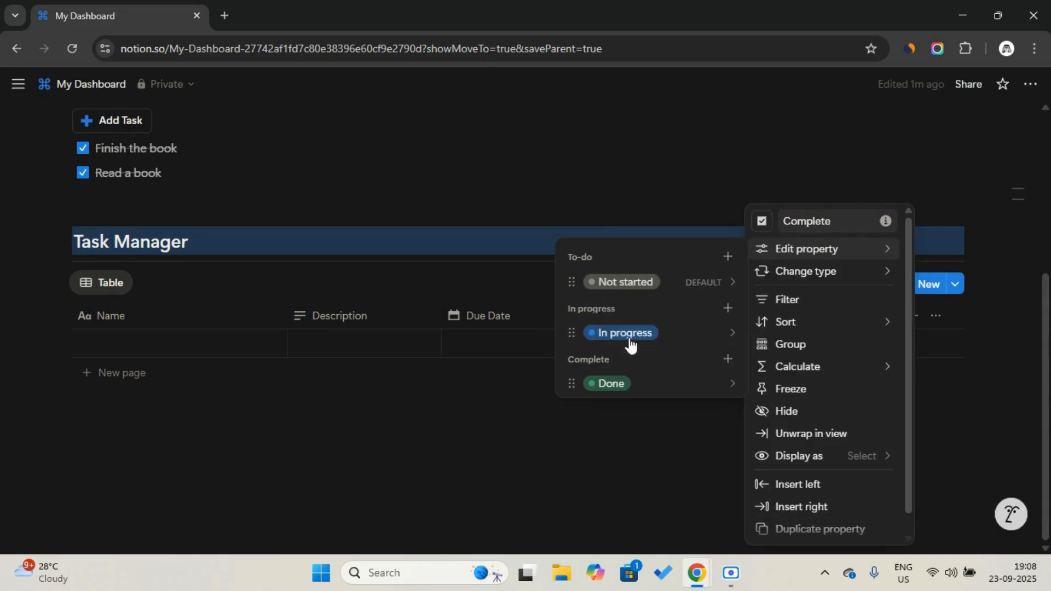
Step: Display the Complete property as a checkbox instead of a select and close its settings
left_click(833, 459)
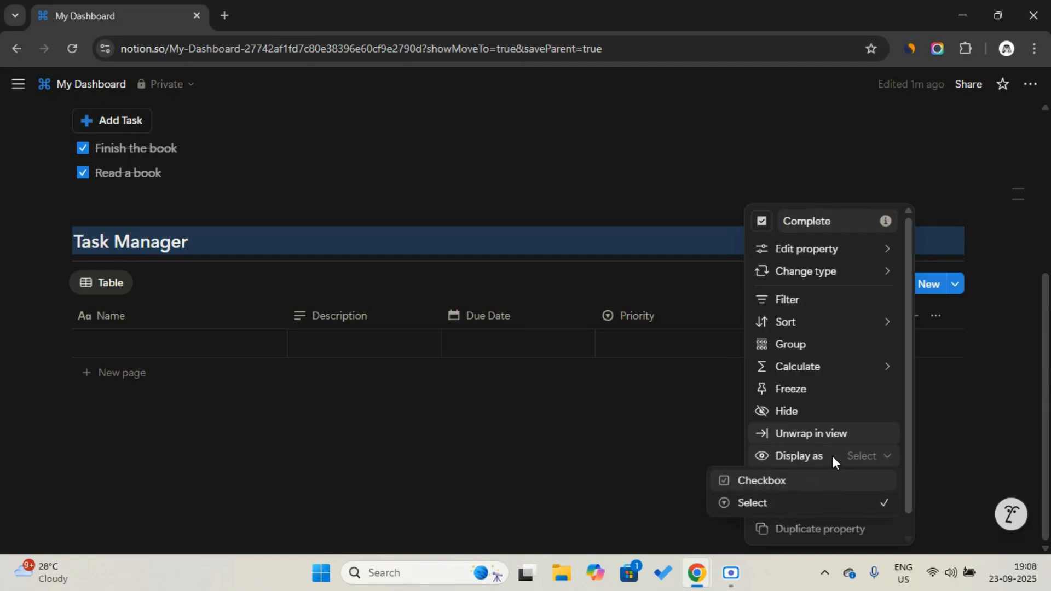
left_click(818, 483)
left_click(691, 421)
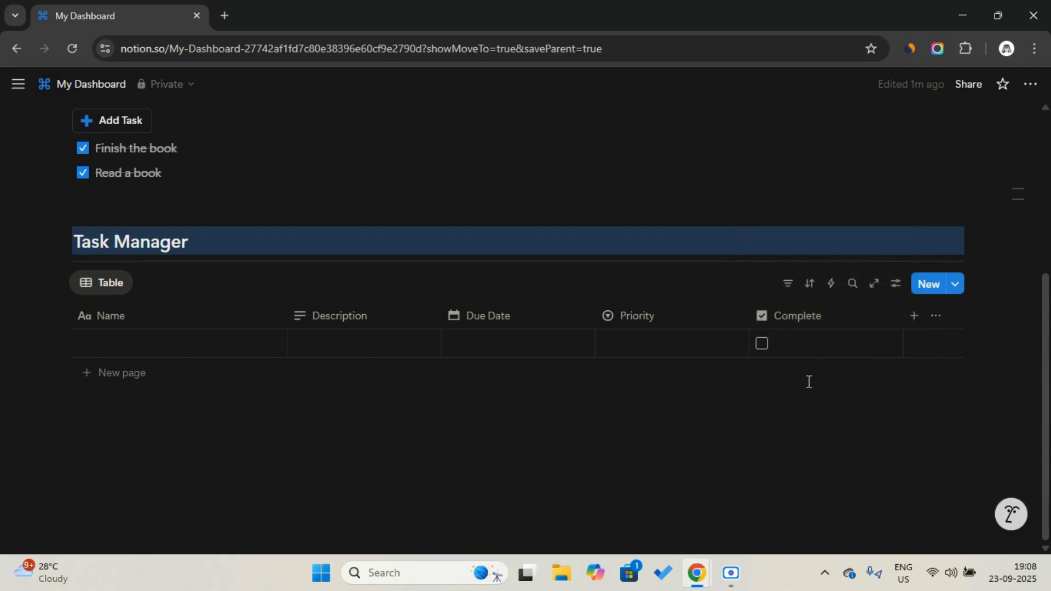
Step: Tick and untick the blank row's Complete checkbox, and narrow the Complete column to the width of its icon
left_click(762, 343)
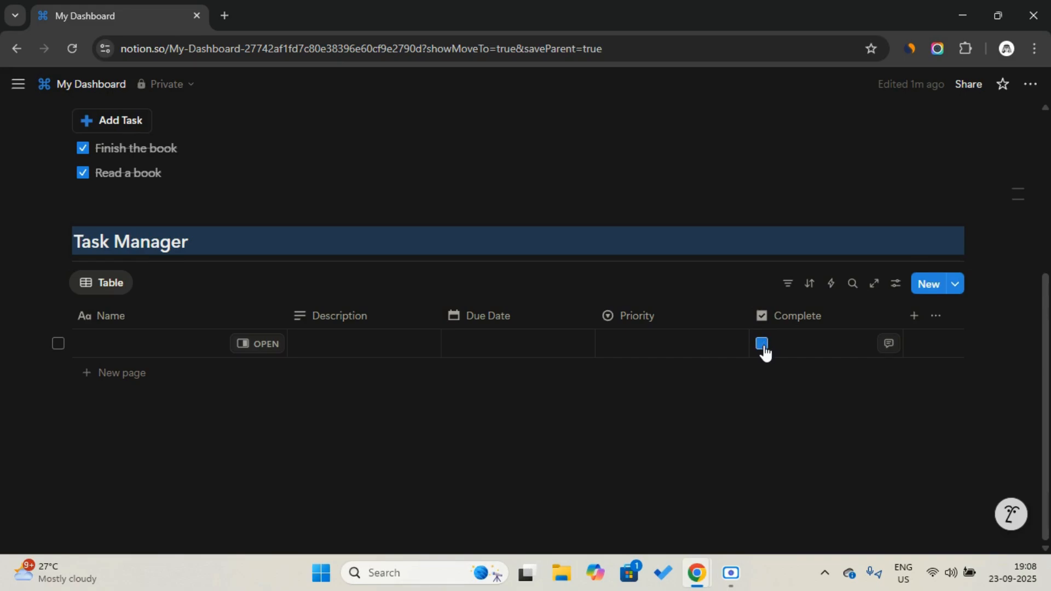
left_click(762, 347)
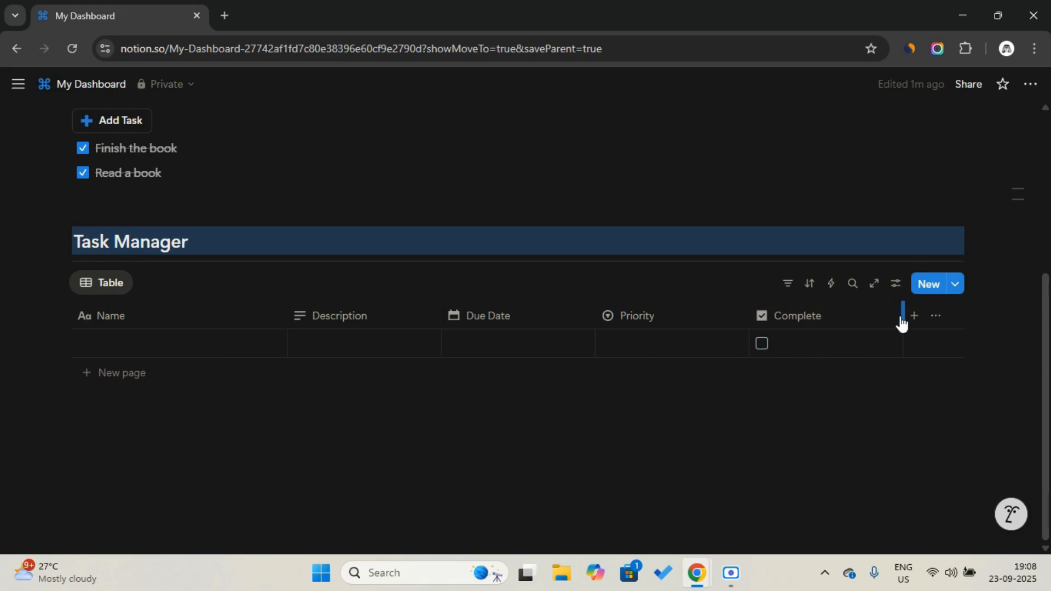
left_click_drag(902, 315, 763, 307)
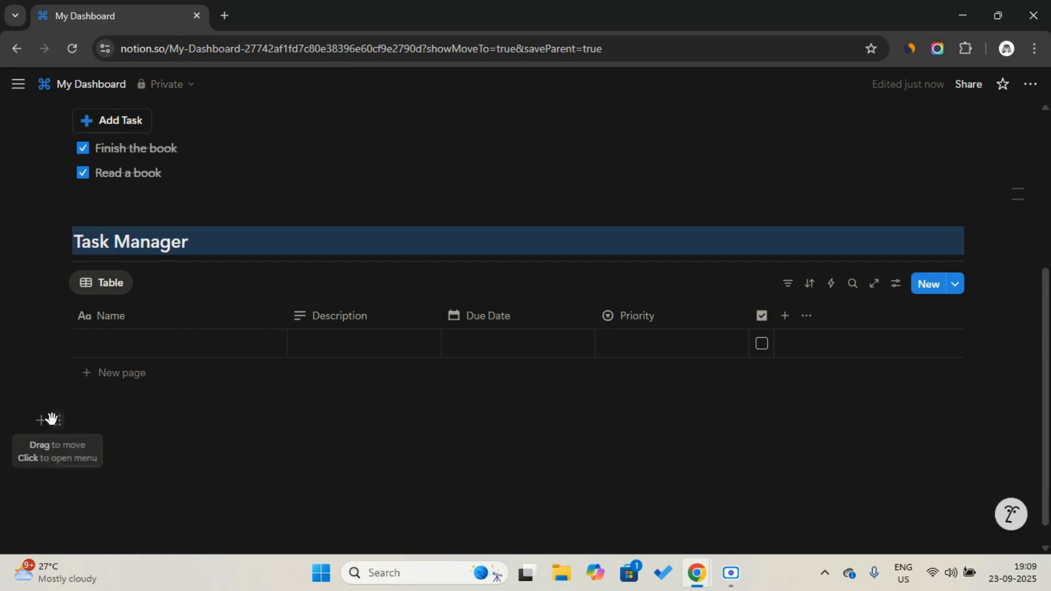
Step: Move the empty block from below the table to just above it and insert a button block there
left_click_drag(57, 421, 72, 271)
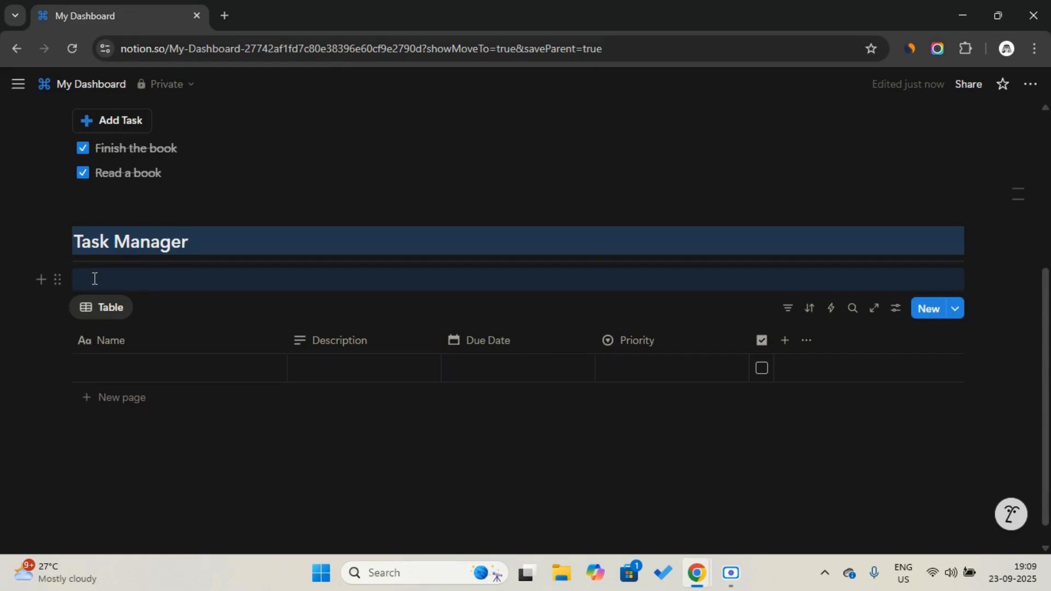
left_click(94, 278)
type("/butt")
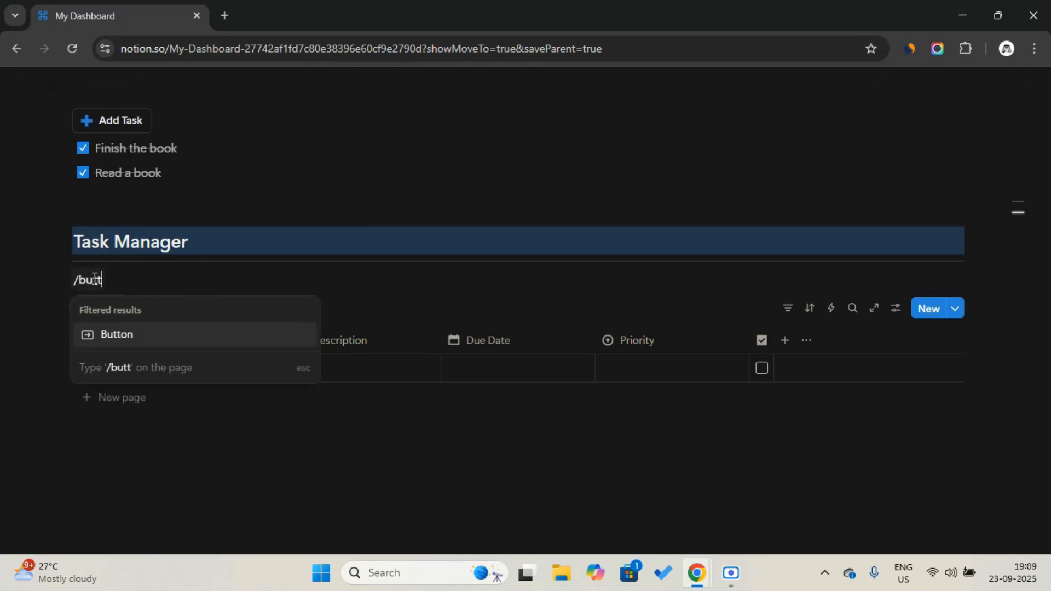
key("Return")
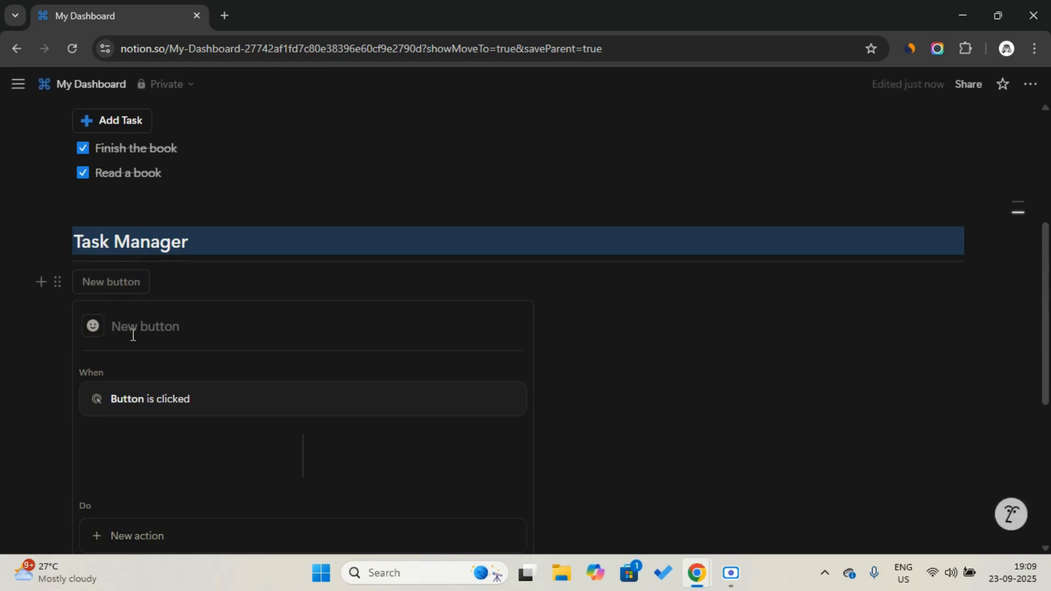
Step: Name the button New Task and give it the blue plus icon
key("Caps_Lock")
type("N")
key("Caps_Lock")
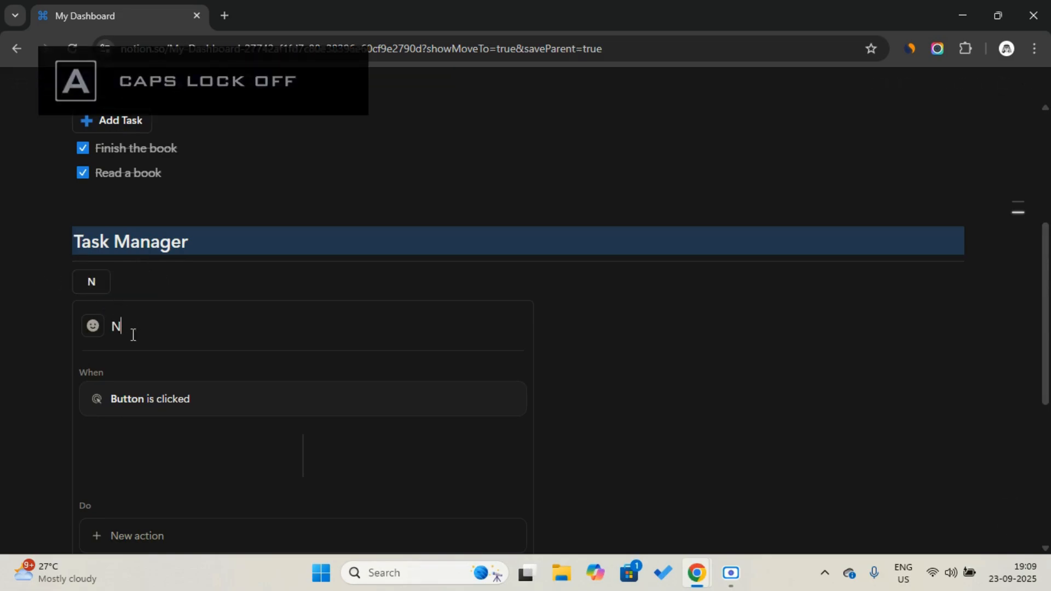
type("ew Task")
left_click(93, 325)
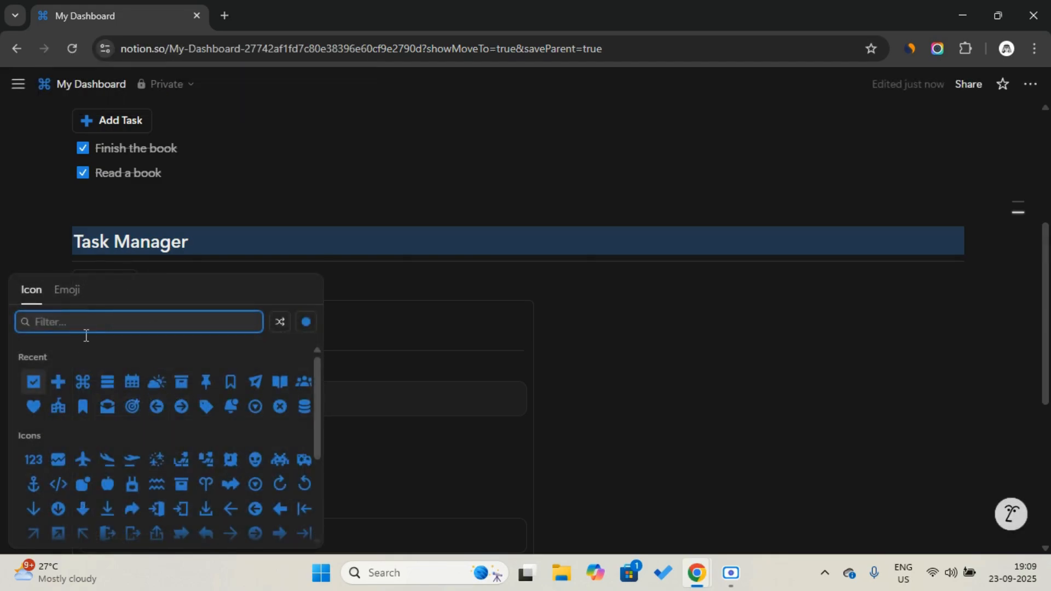
left_click(59, 381)
Step: Give the New Task button an action that adds a page to the Tasks data source in My Dashboard
scroll(148, 407, "down", 3)
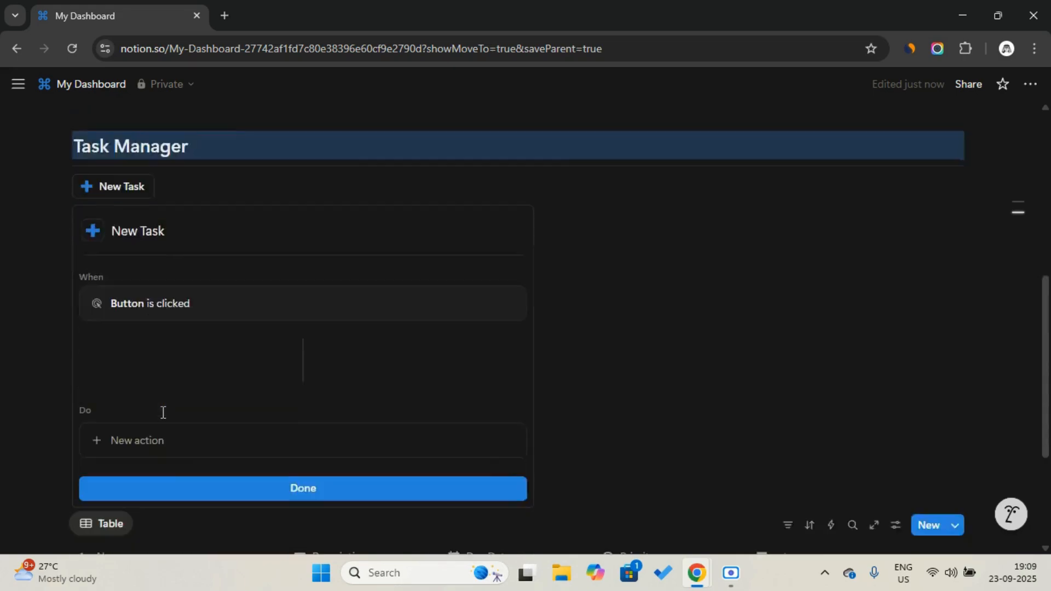
left_click(205, 382)
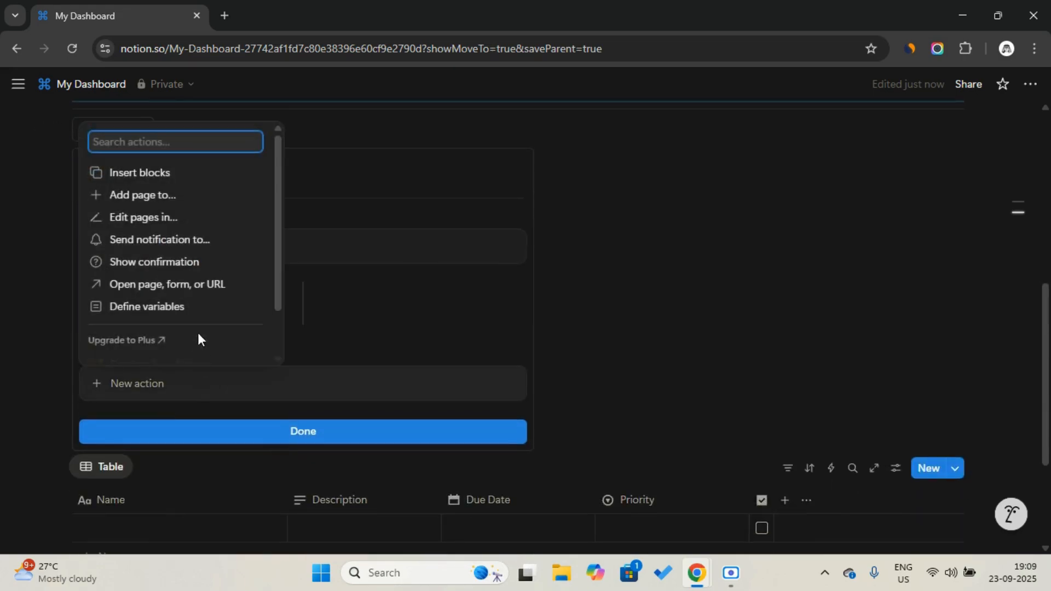
left_click(174, 197)
left_click(218, 382)
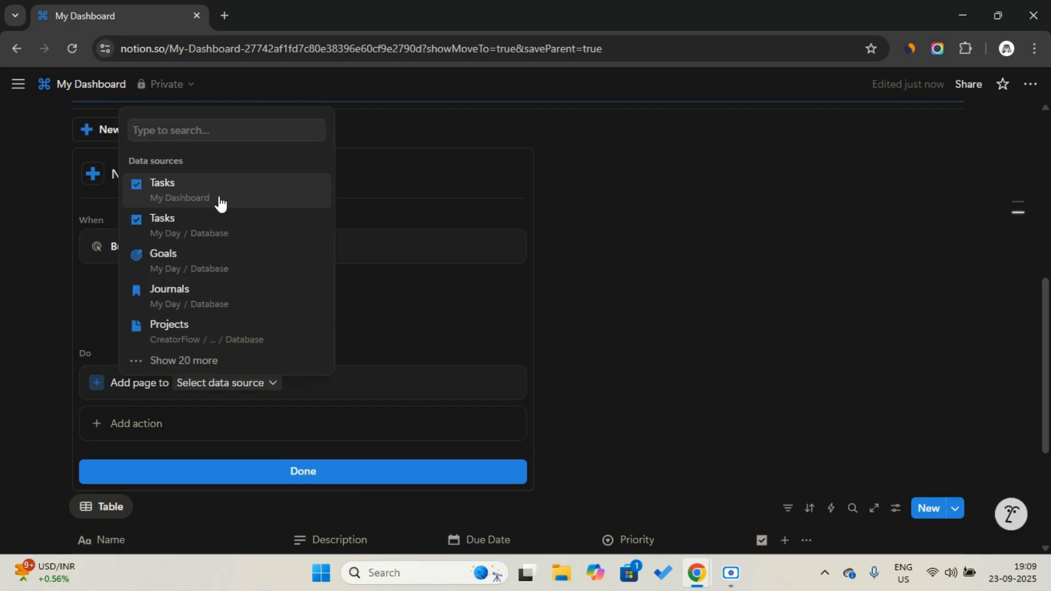
left_click(219, 195)
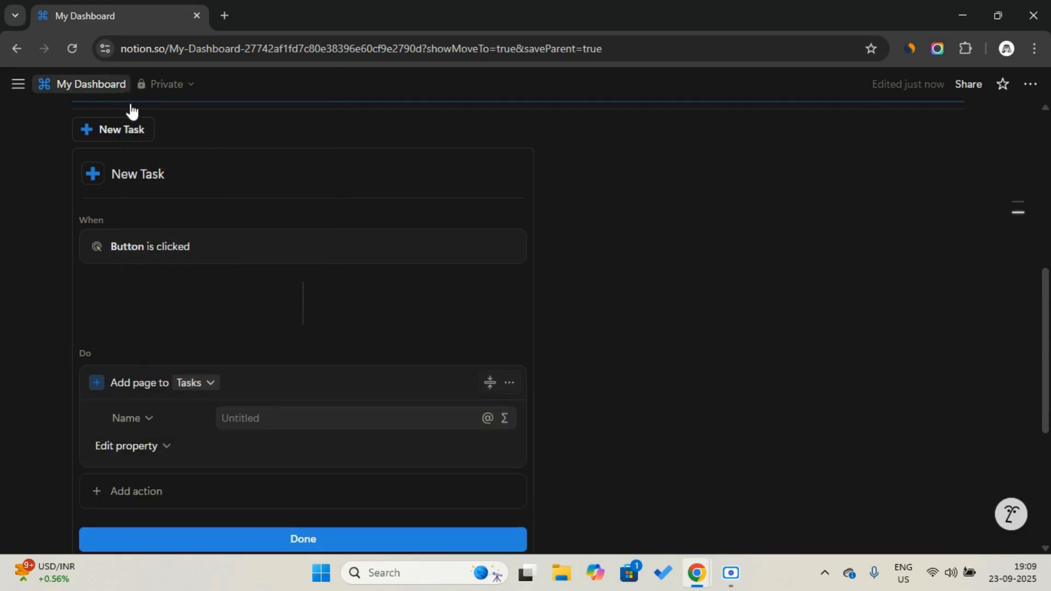
Step: Have the add-page action set the new task's Due Date to Date triggered
scroll(218, 224, "down", 3)
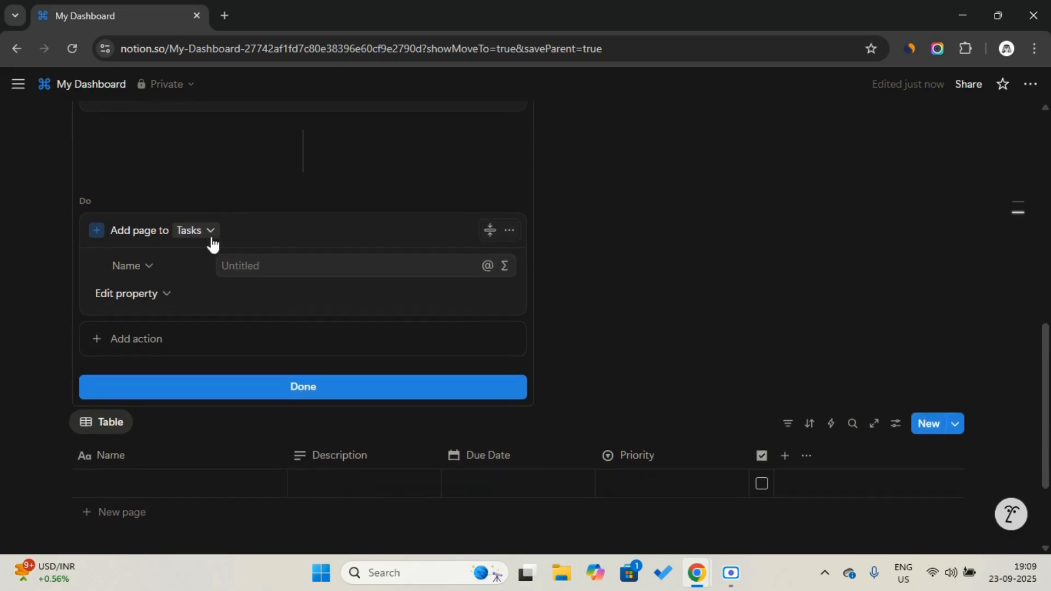
left_click(157, 296)
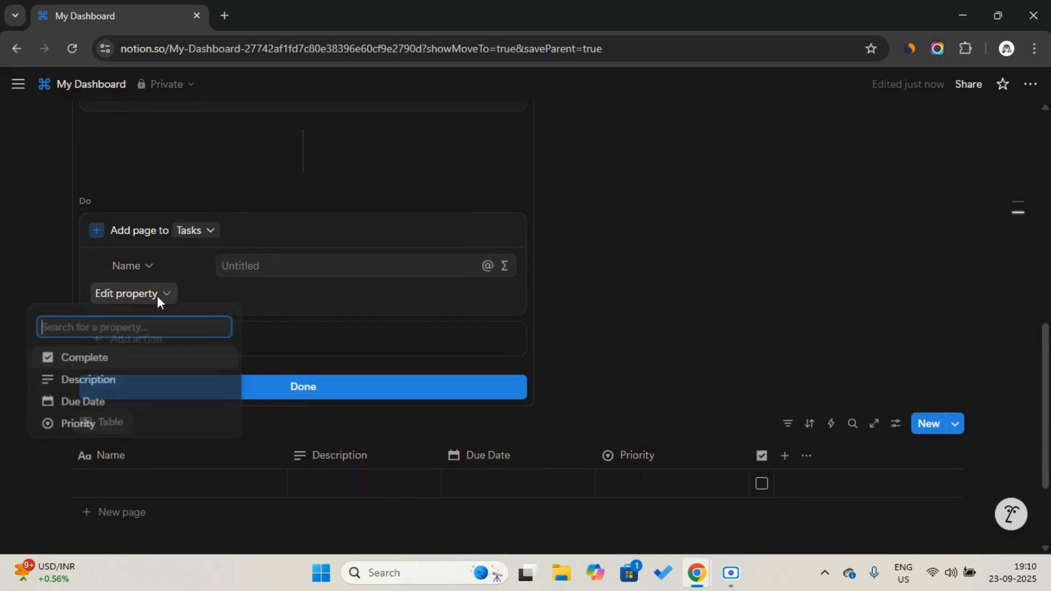
left_click(133, 404)
left_click(254, 297)
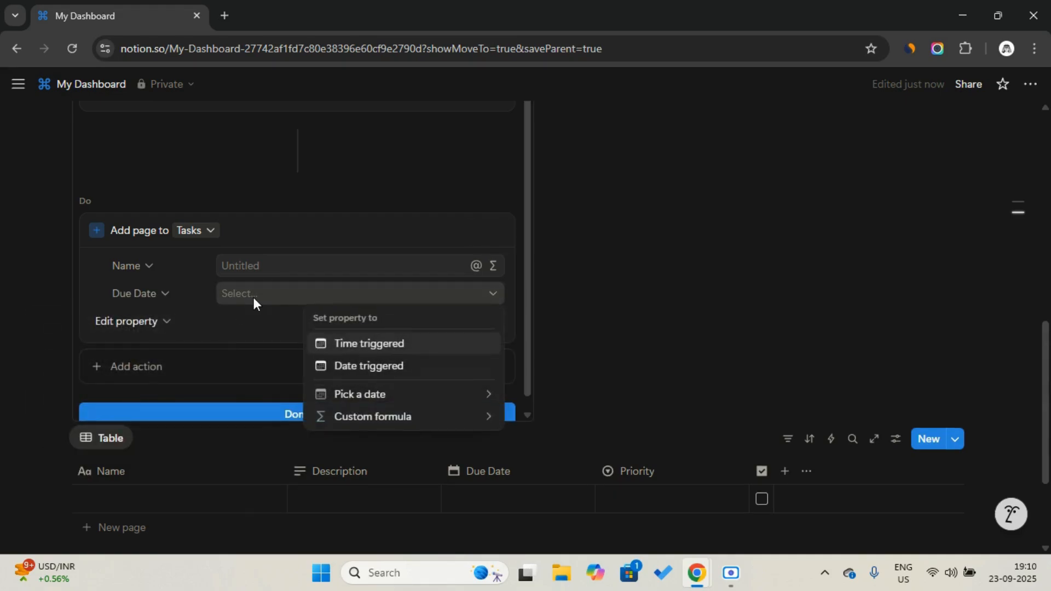
left_click(367, 370)
left_click(163, 327)
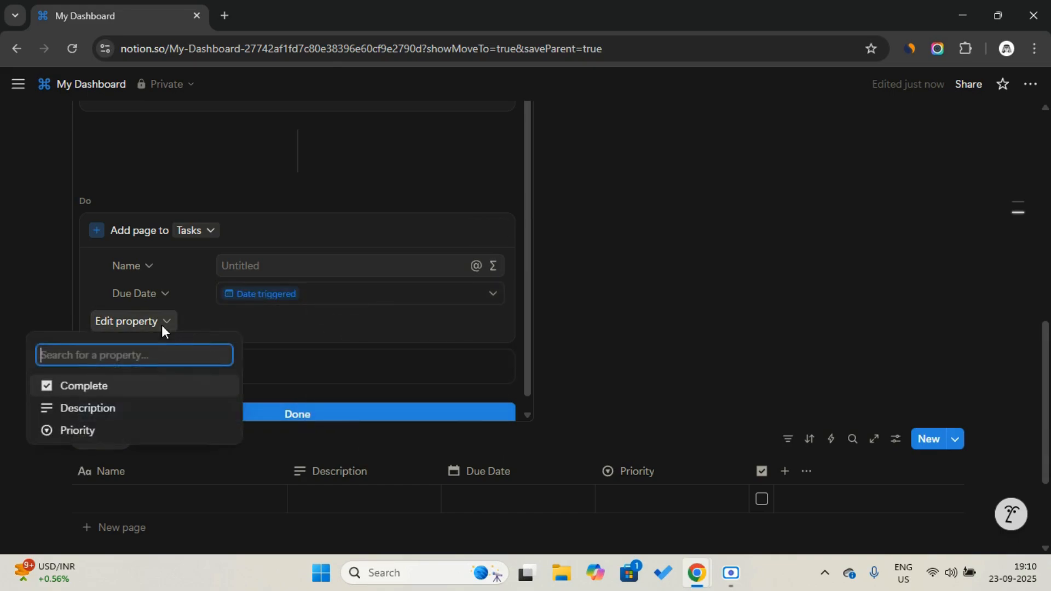
left_click(163, 327)
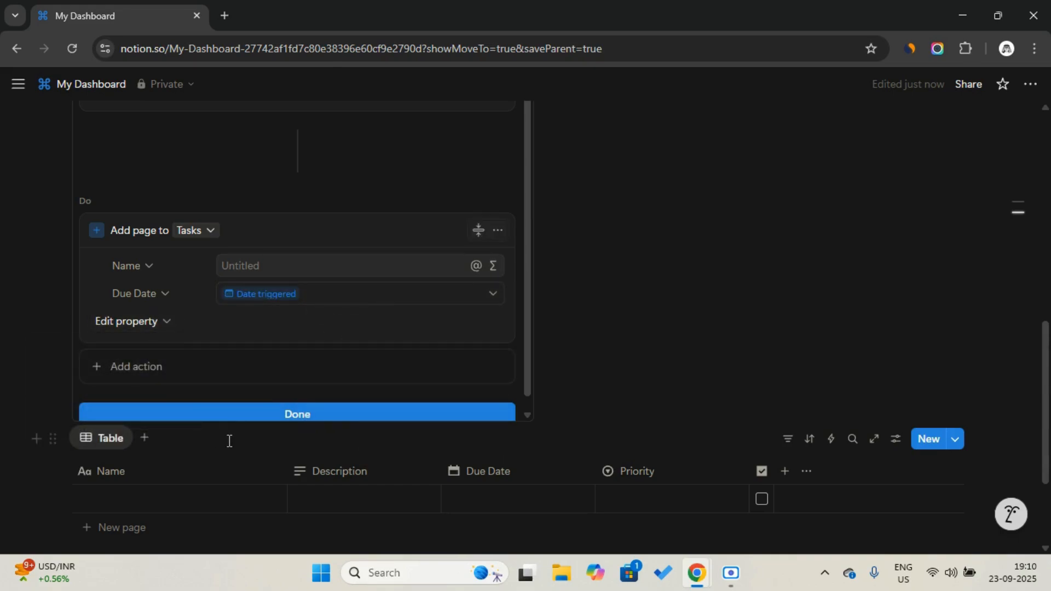
Step: Add a second action that opens the page added to Tasks in Center peek, and finish configuring the button
left_click(235, 365)
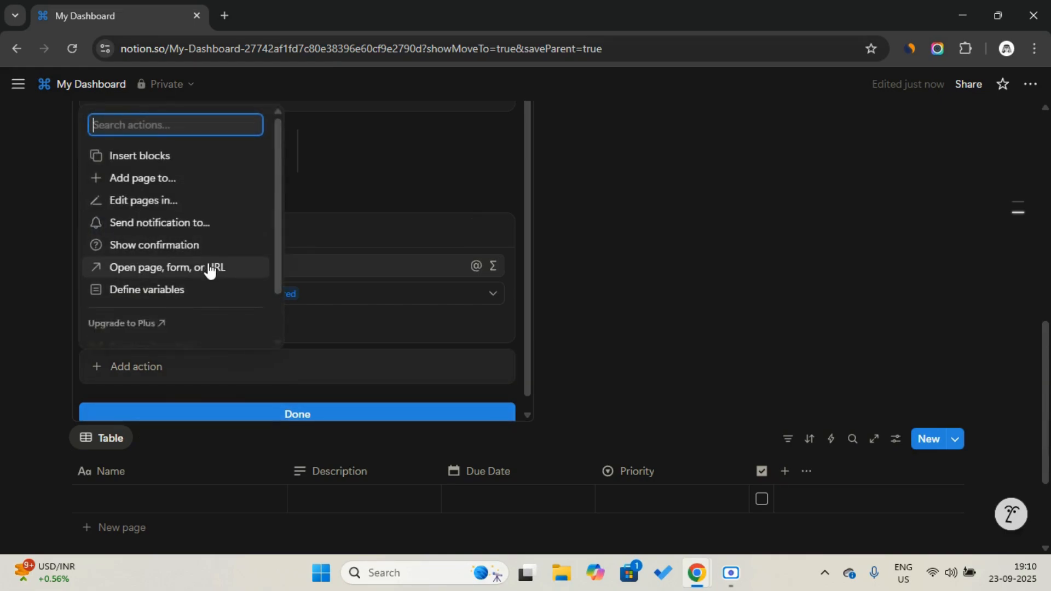
left_click(179, 269)
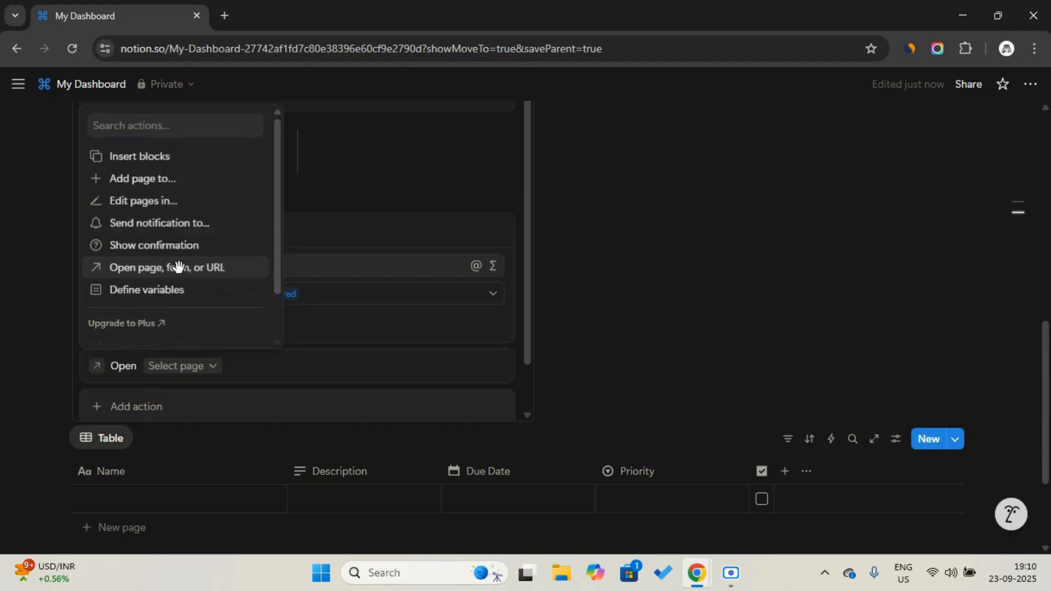
left_click(197, 370)
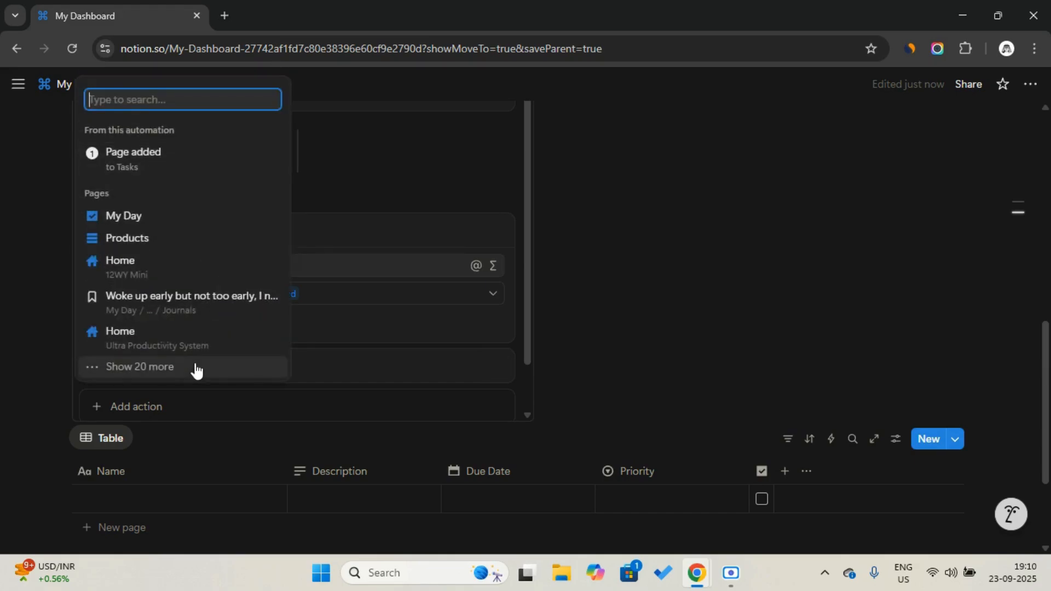
left_click(189, 156)
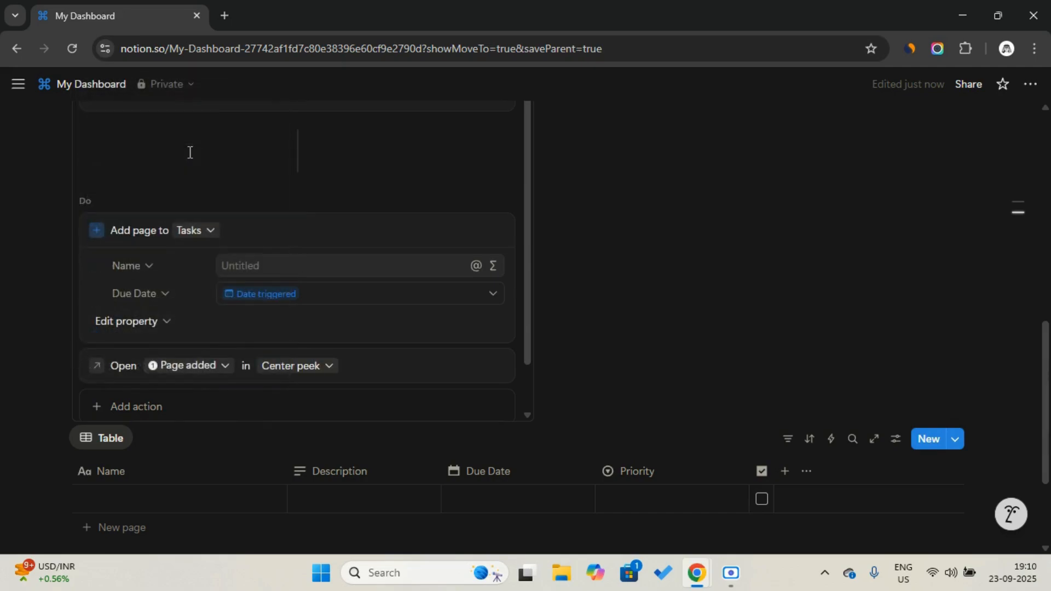
scroll(208, 265, "down", 1)
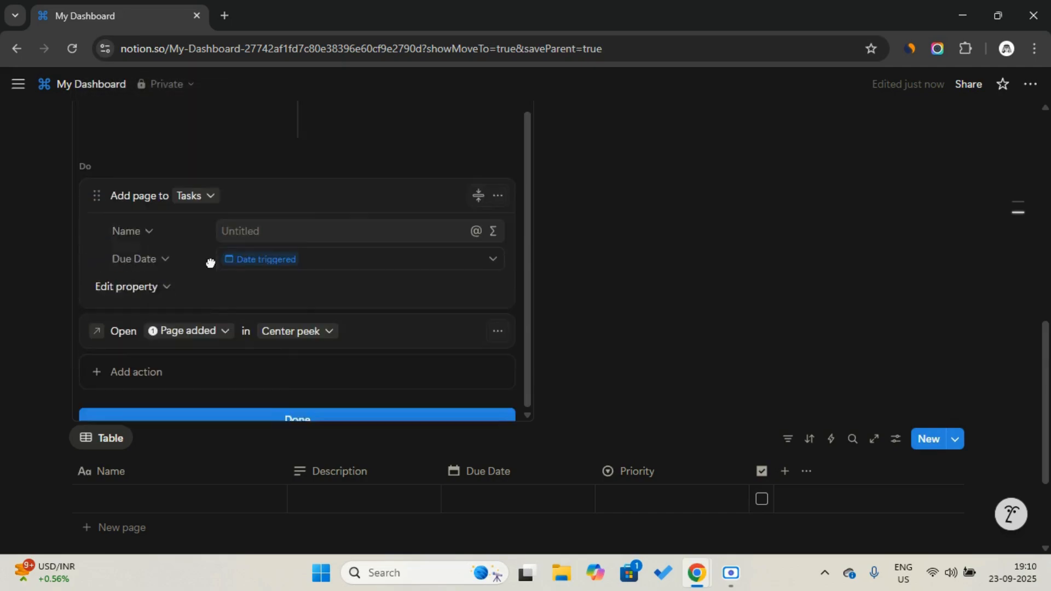
left_click(229, 405)
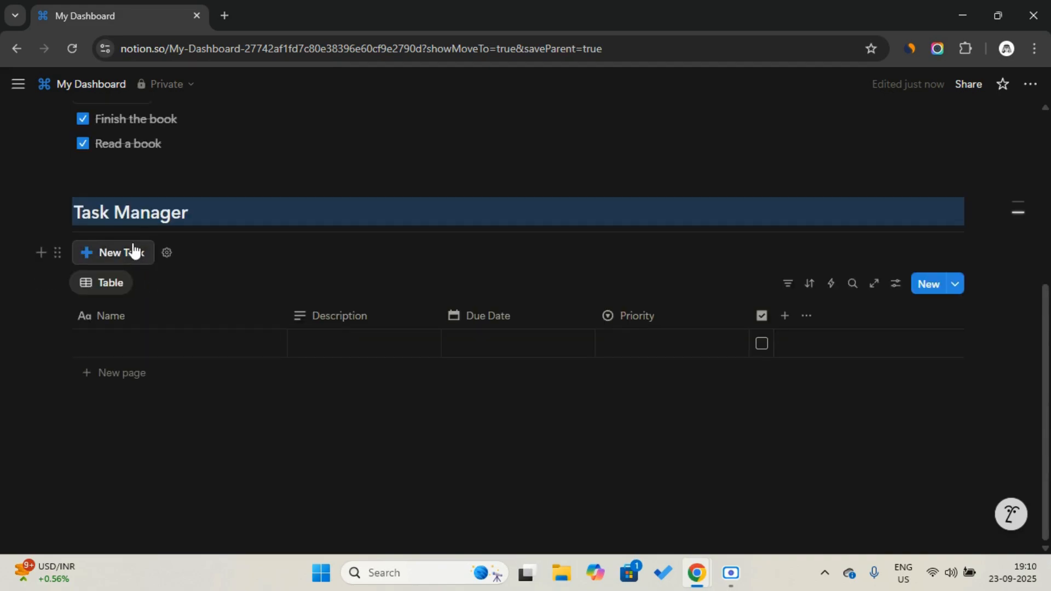
Step: Create a task with the New Task button and move its Complete property below Priority
left_click(133, 252)
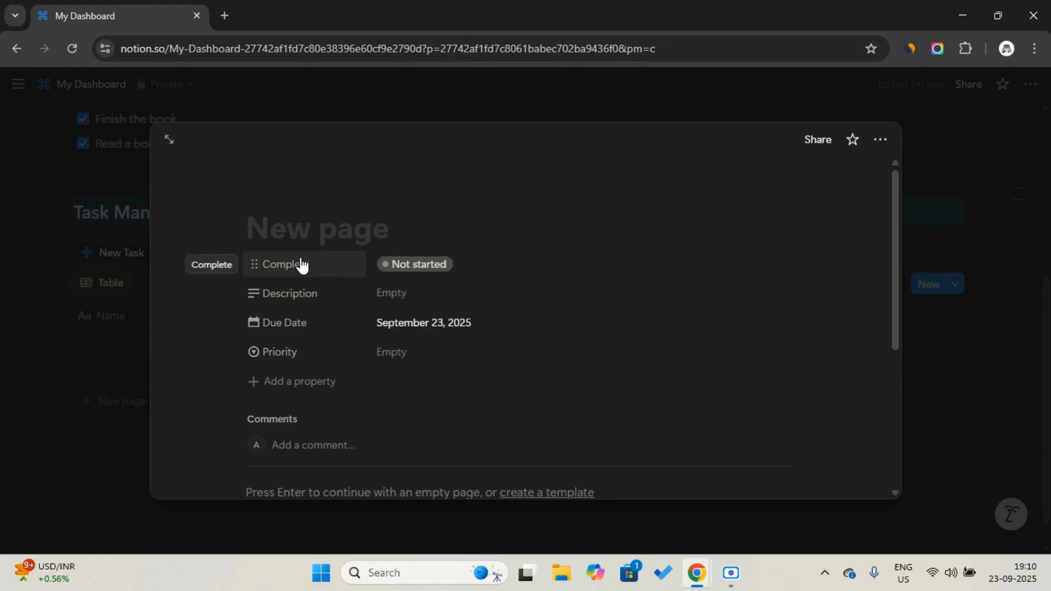
left_click_drag(299, 265, 298, 355)
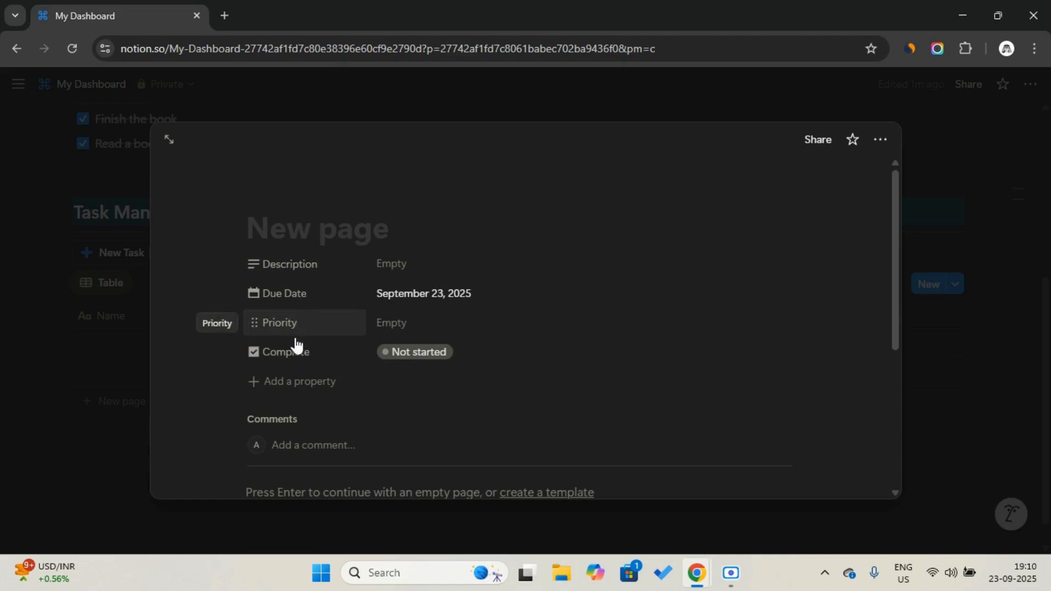
Step: Add Created time and Last edited time properties to the new task's page and close it
left_click(300, 379)
scroll(300, 378, "down", 5)
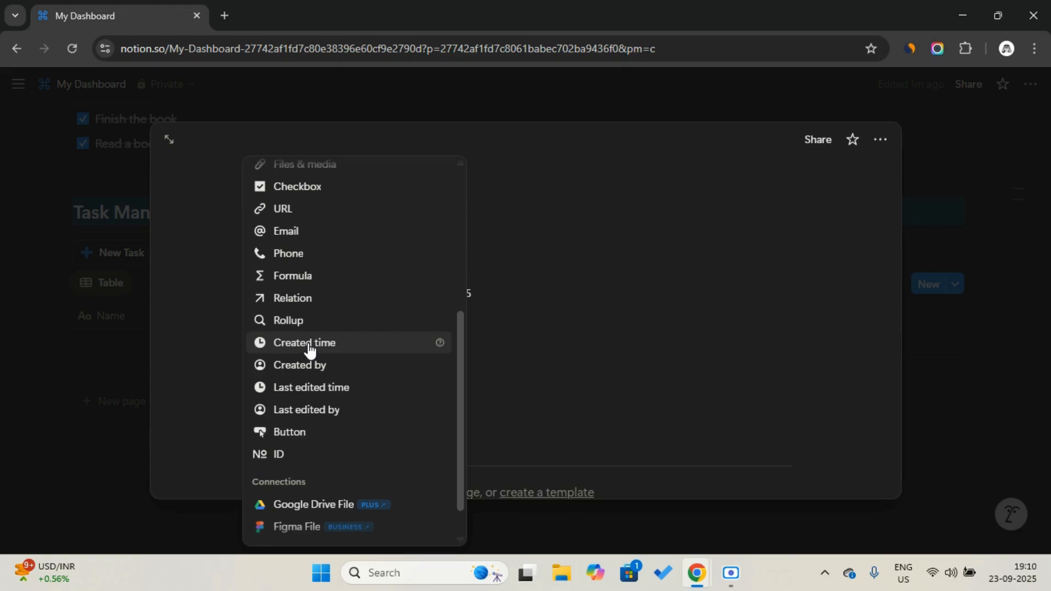
left_click(309, 343)
left_click(289, 414)
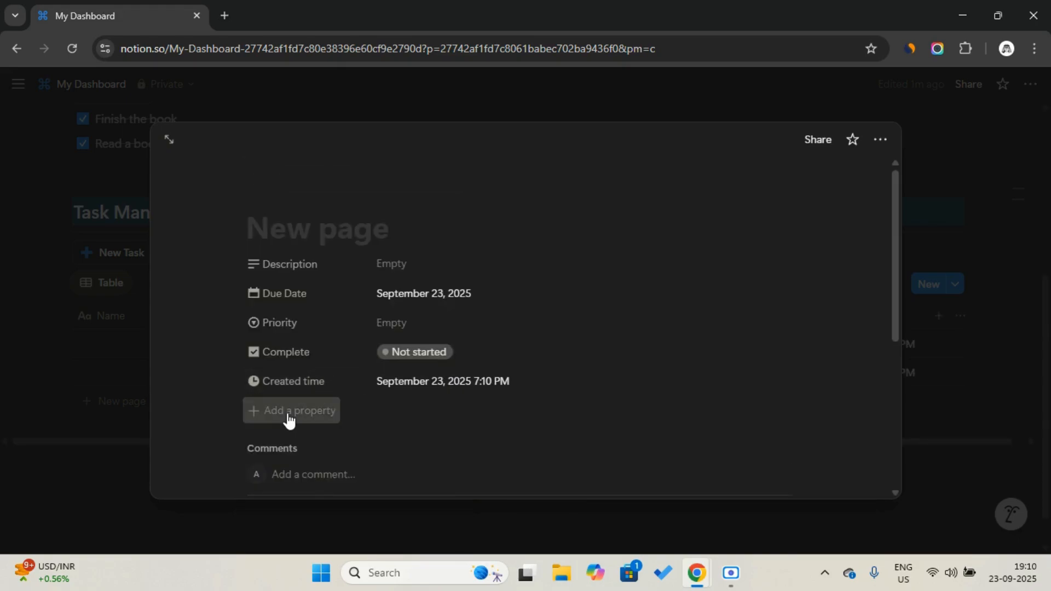
left_click(288, 417)
scroll(290, 419, "down", 5)
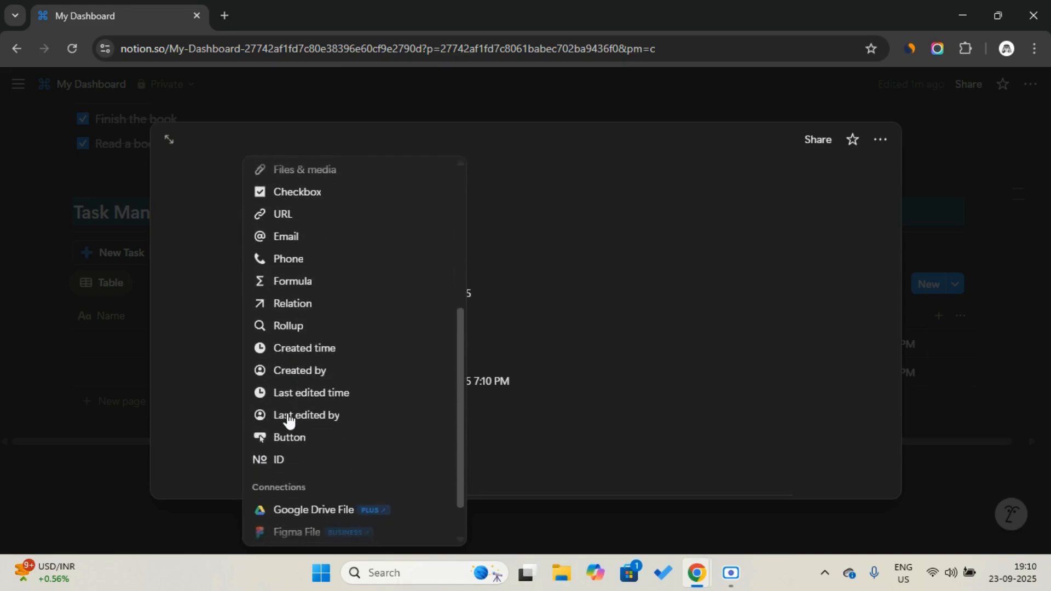
left_click(311, 393)
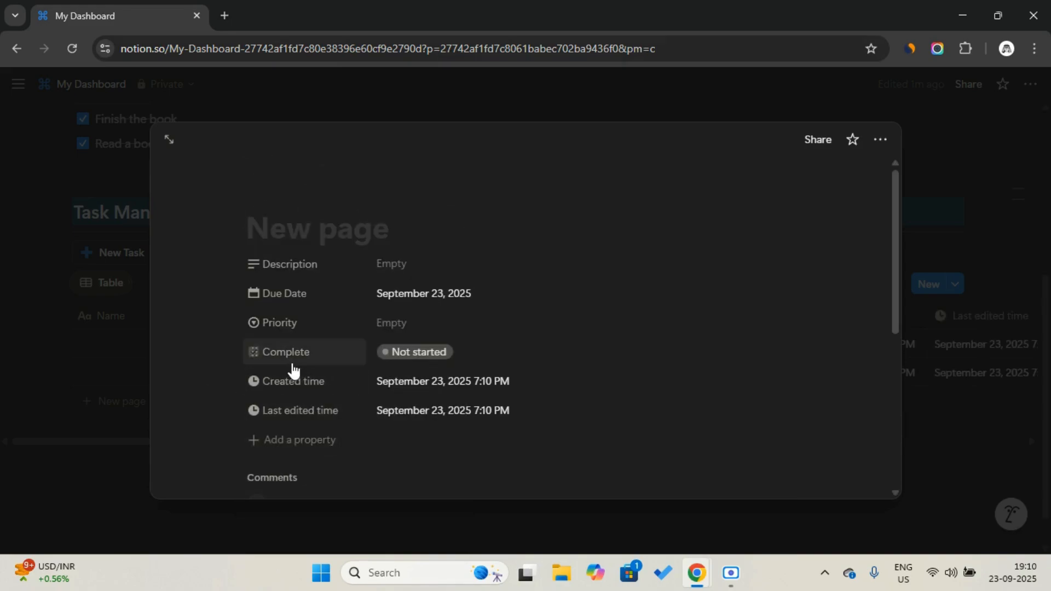
mouse_move(294, 321)
left_mouse_down()
mouse_move(293, 305)
mouse_move(281, 328)
left_mouse_up()
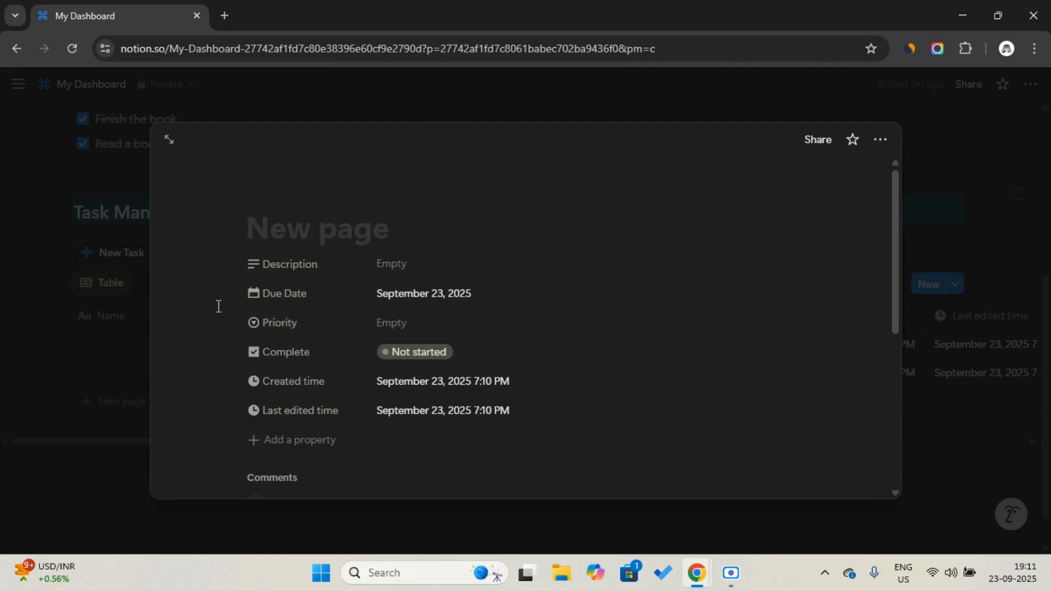
left_click(84, 301)
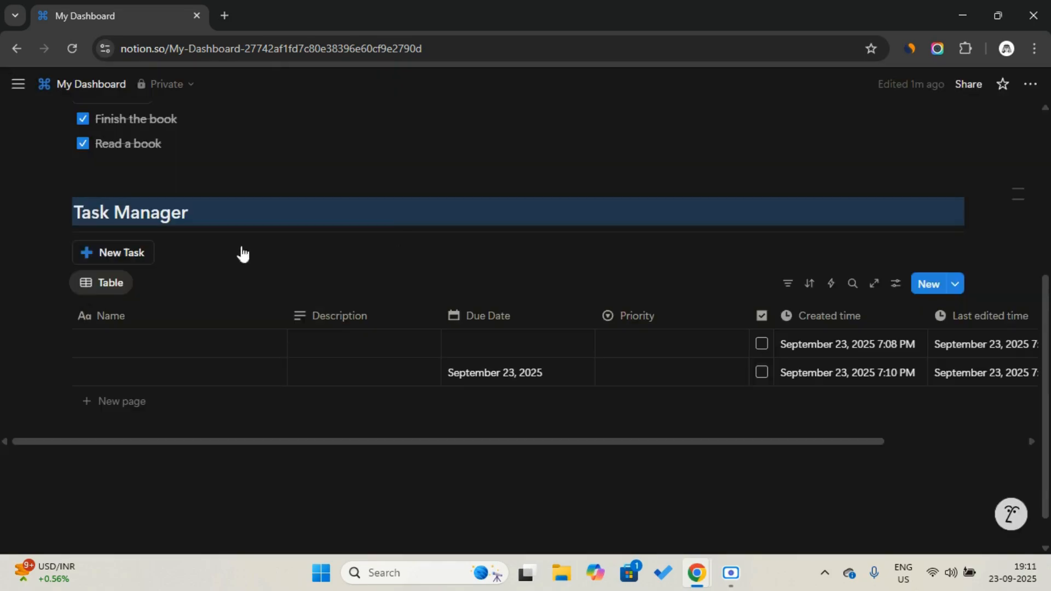
Step: Add another blank page to the Tasks table and open it in side peek
left_click(959, 283)
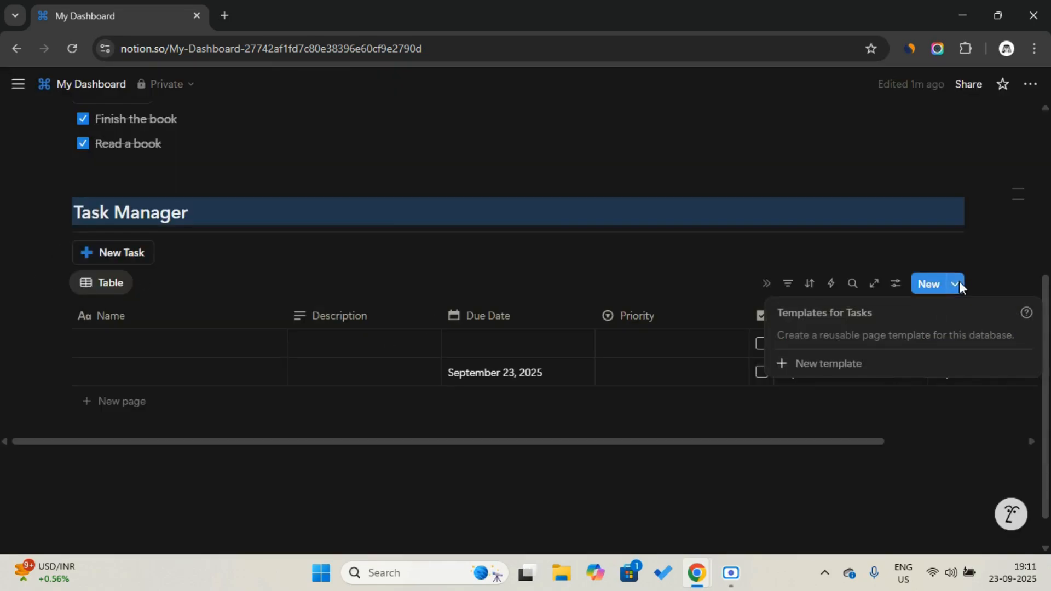
left_click(132, 401)
left_click(131, 402)
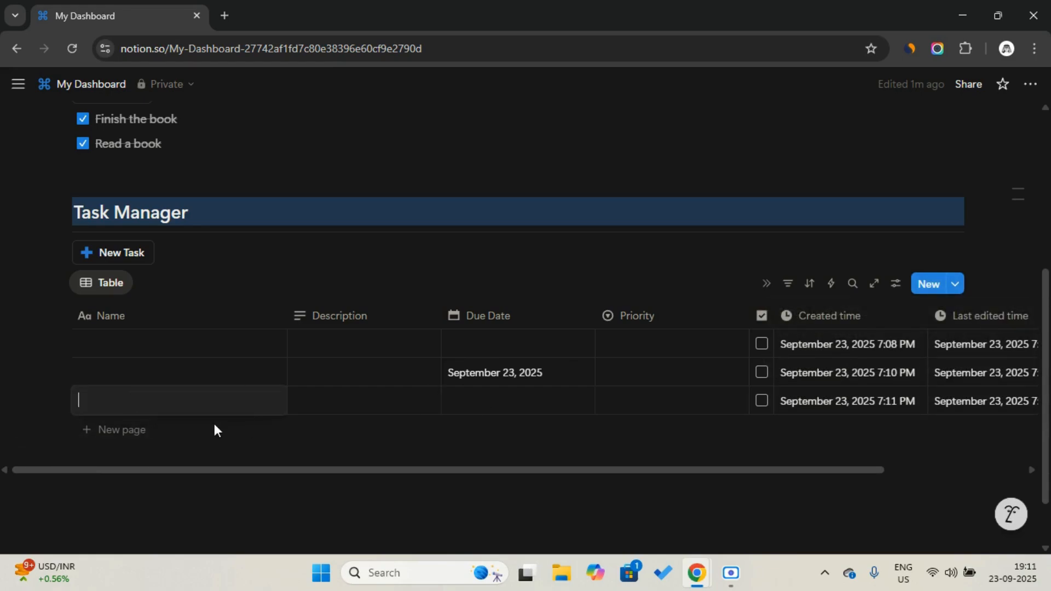
left_click(273, 405)
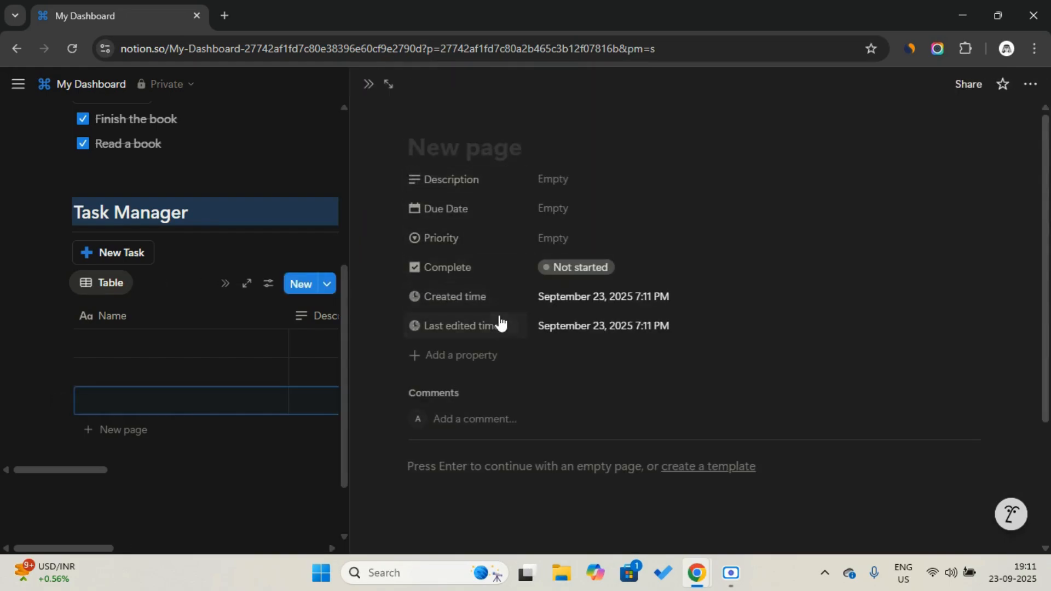
Step: Set the Last edited time and Created time properties to Always hide on the task page, and close the page
left_click(472, 331)
mouse_move(521, 403)
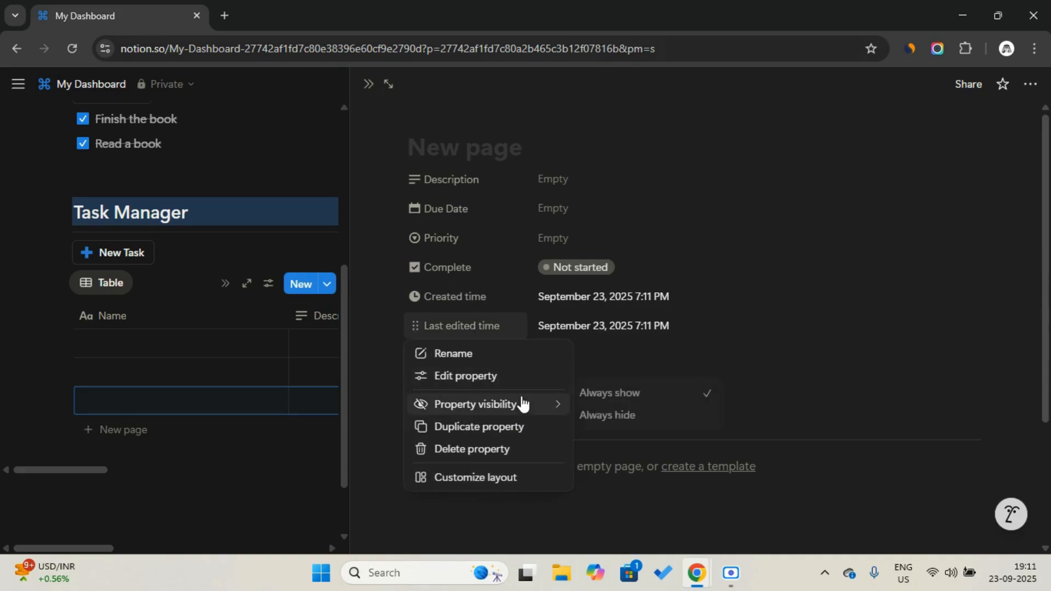
left_click(604, 419)
left_click(468, 296)
mouse_move(473, 383)
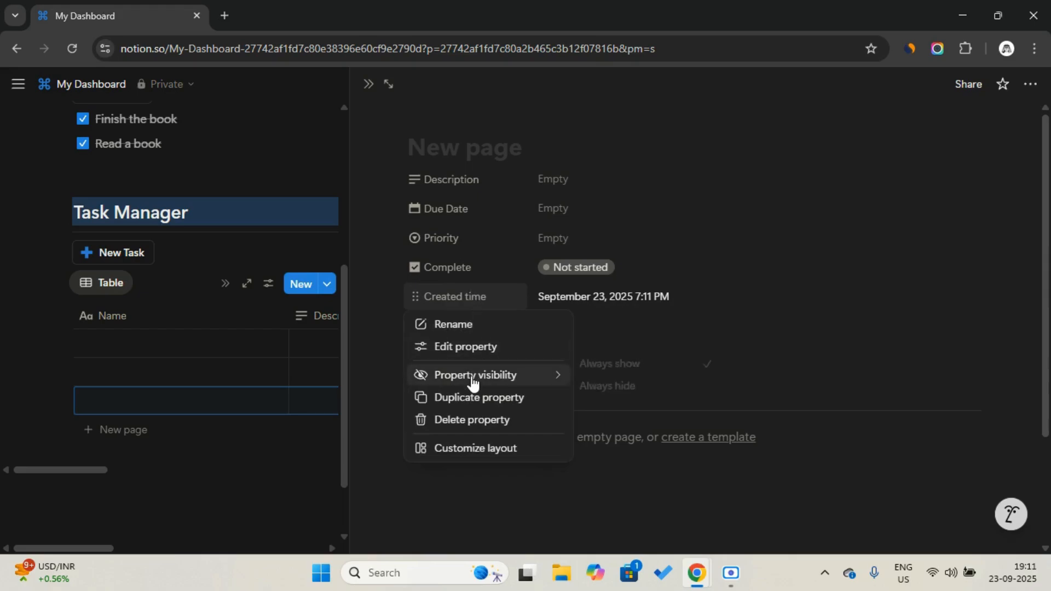
left_click(604, 387)
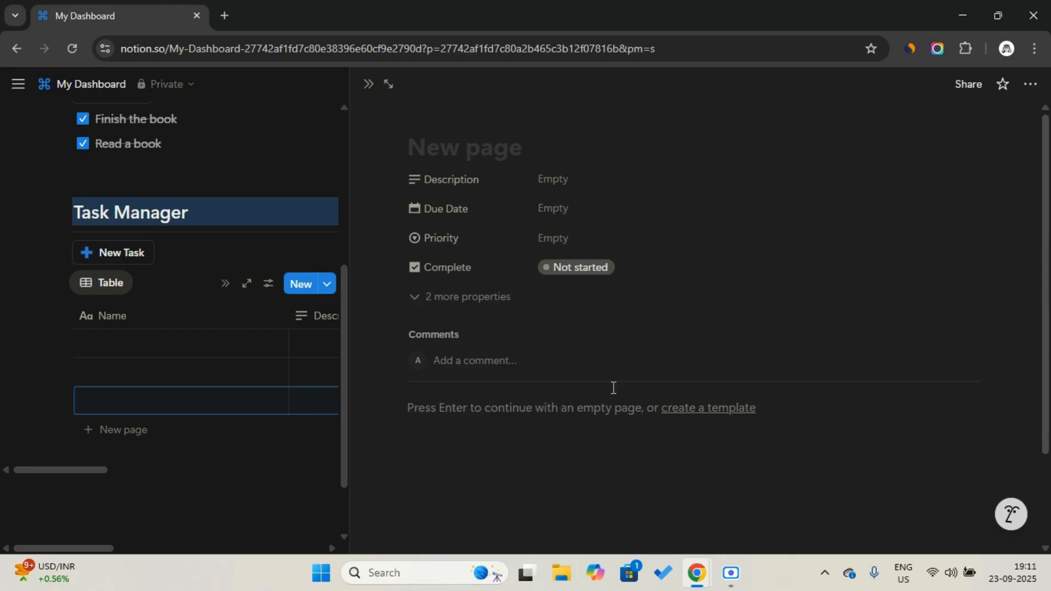
left_click(368, 86)
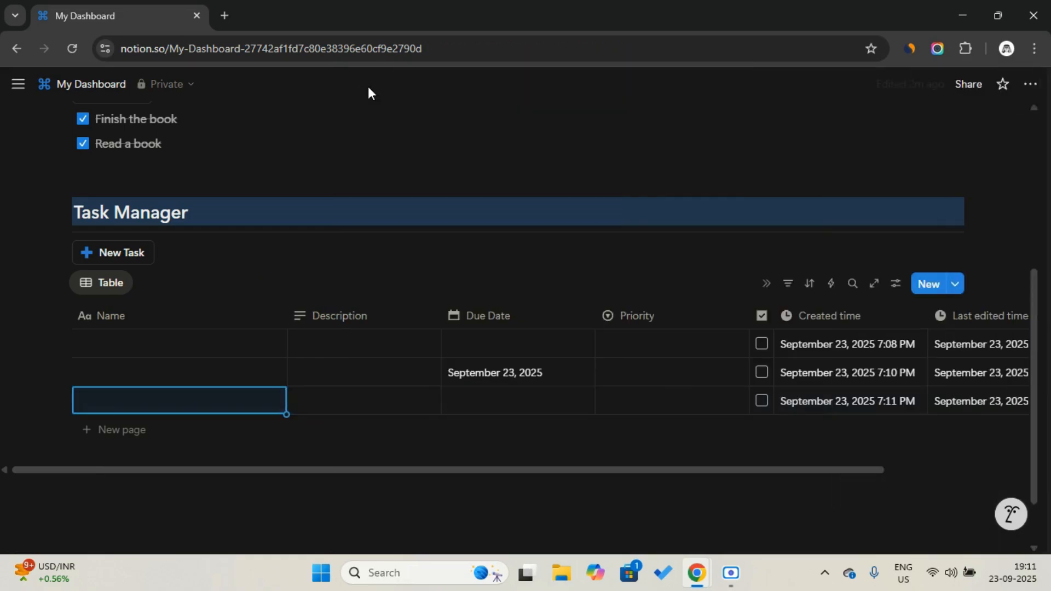
Step: Sort the Tasks table by Complete ascending and by Last edited time descending
left_click(809, 285)
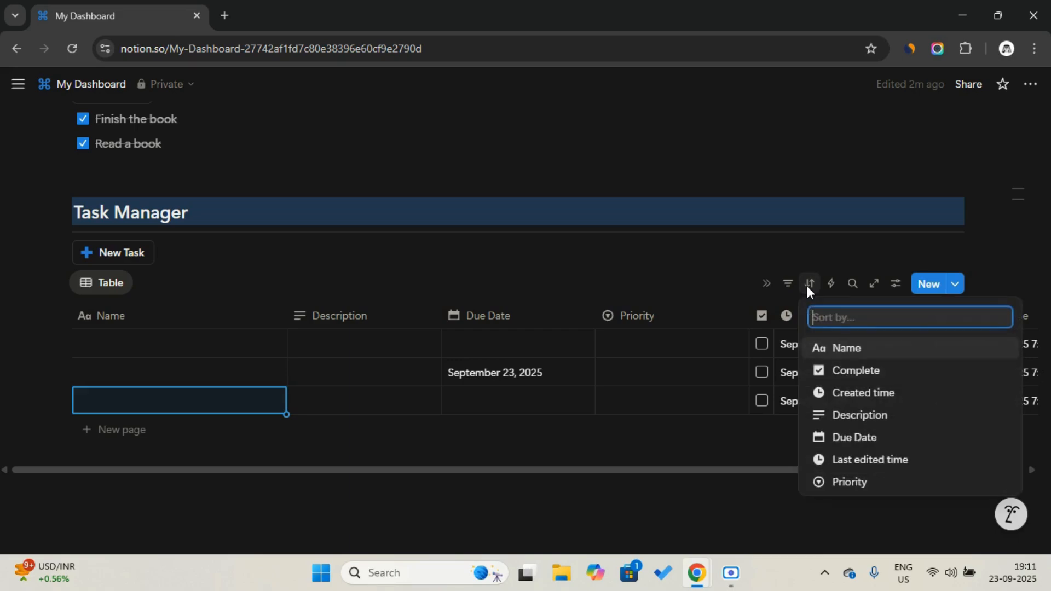
left_click(853, 375)
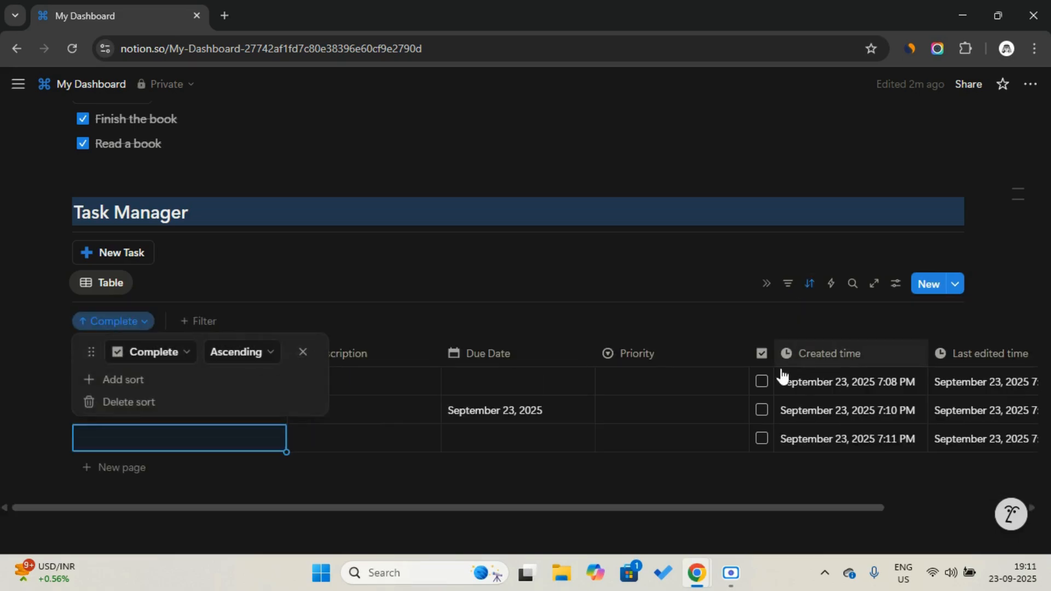
left_click(205, 383)
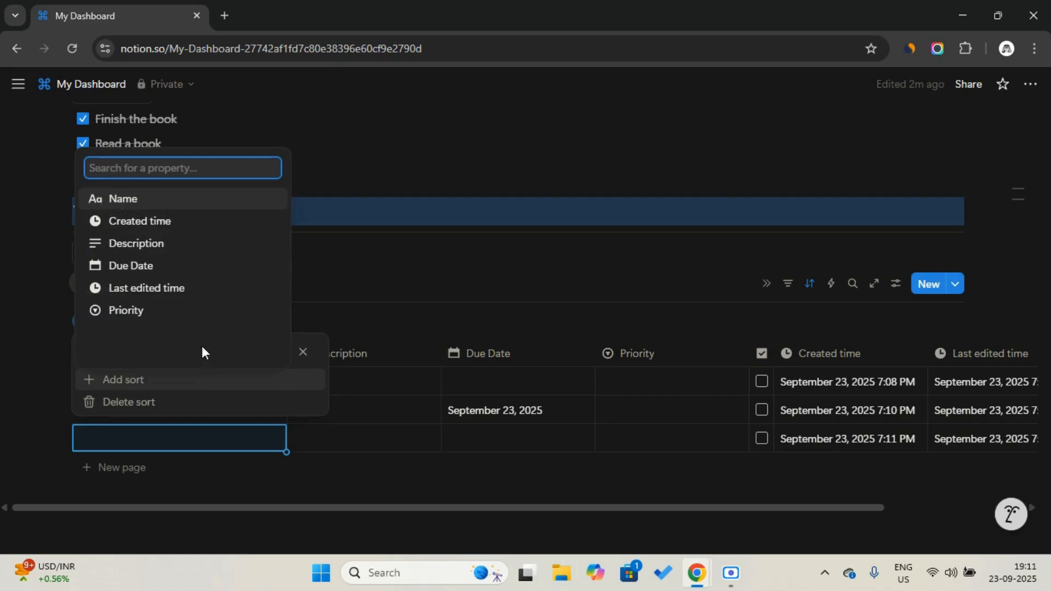
left_click(203, 294)
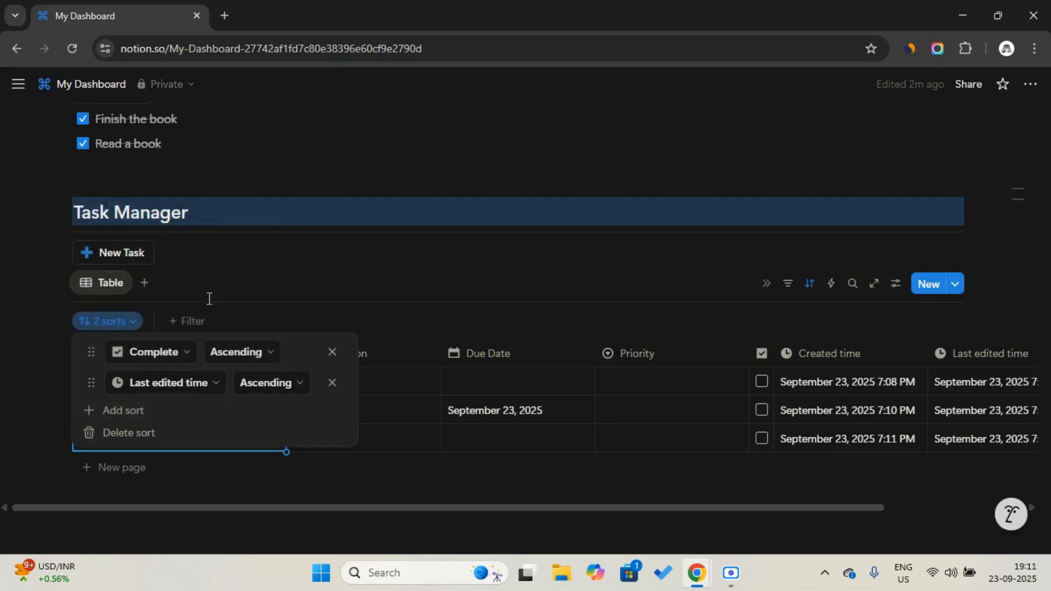
left_click(253, 388)
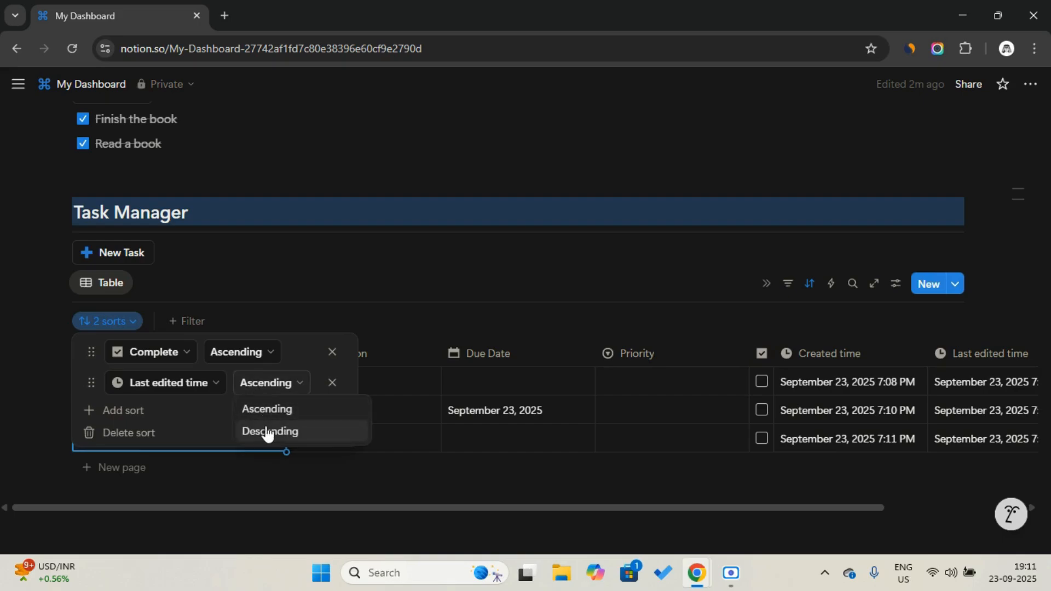
left_click(267, 433)
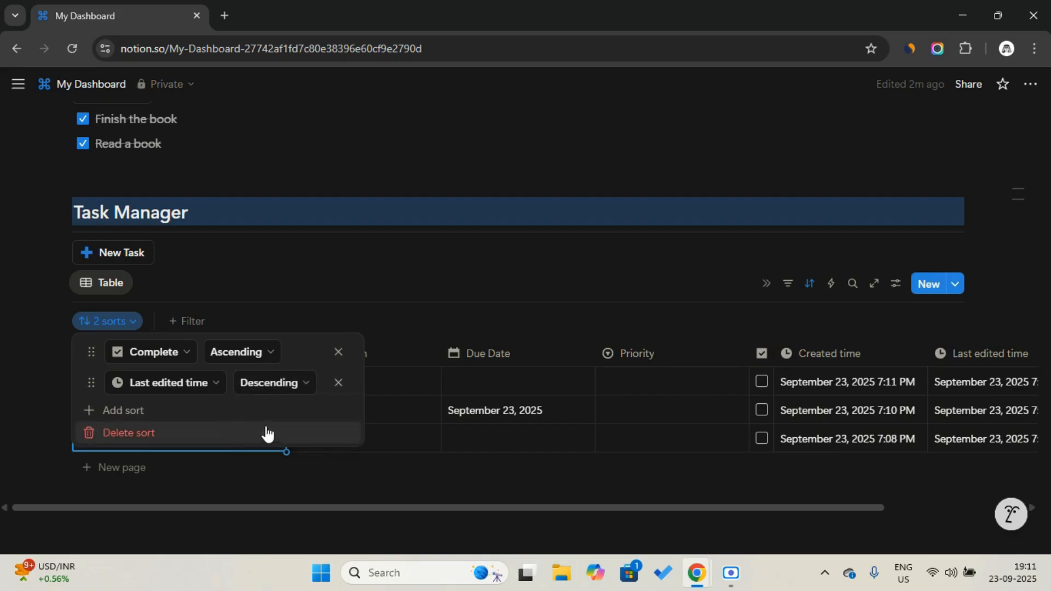
left_click(789, 295)
Step: Mark the first task in the Tasks table as complete
left_click(788, 285)
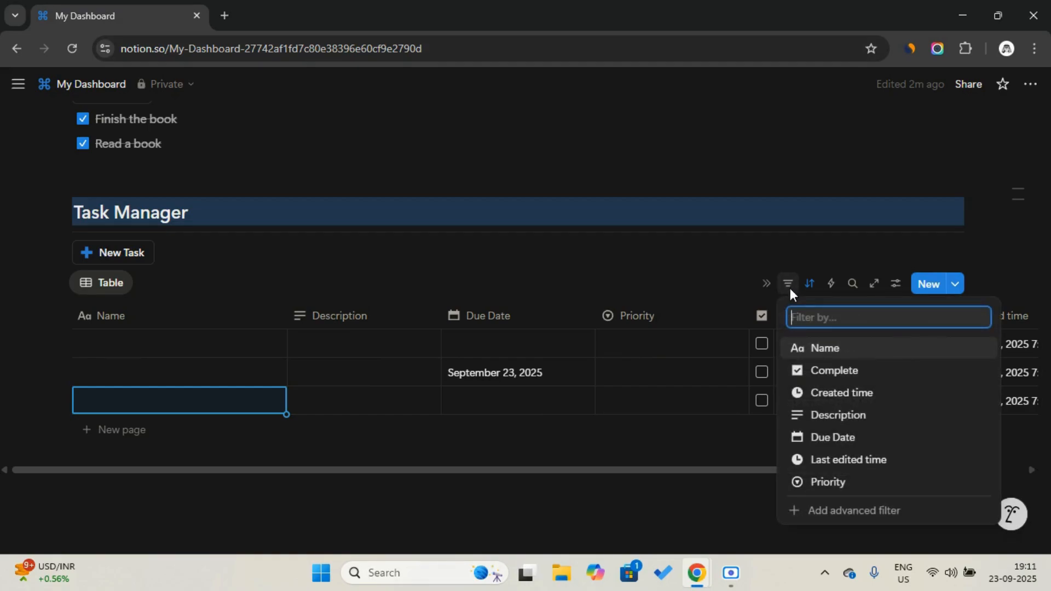
left_click(789, 285)
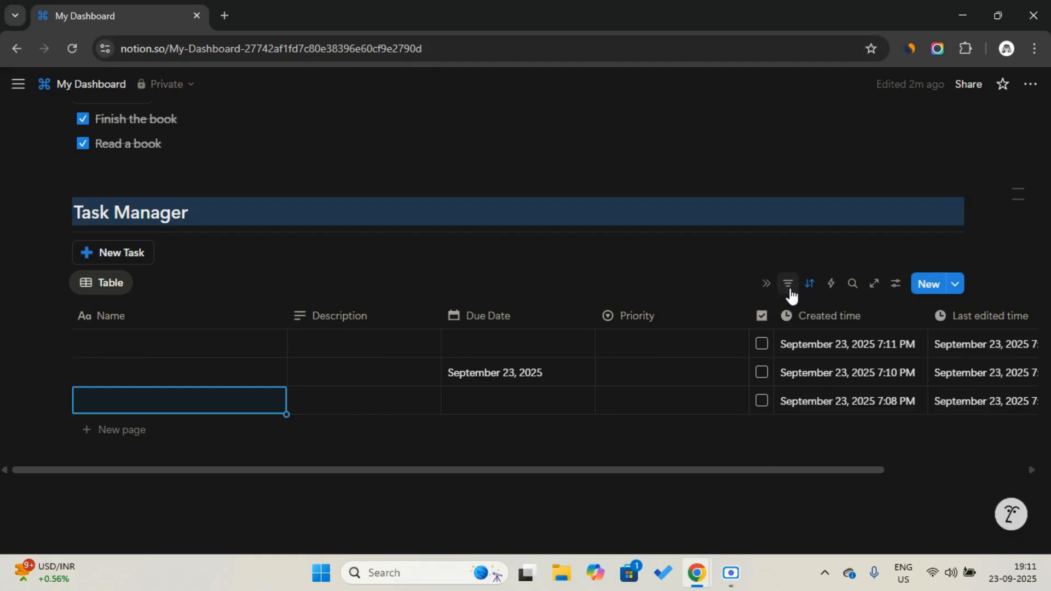
left_click(762, 344)
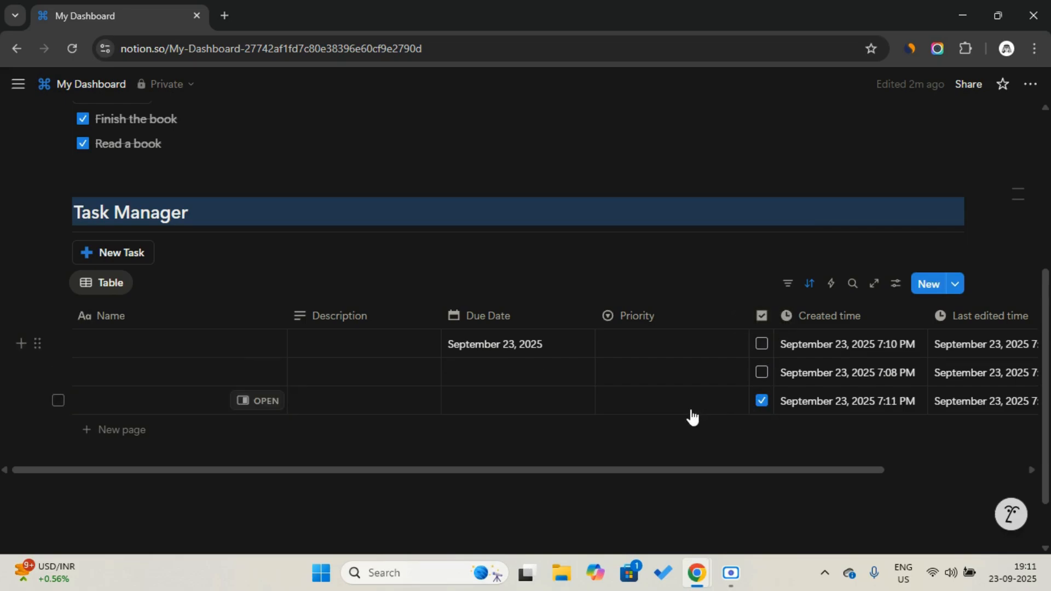
Step: Add a conditional color setting based on the Complete property to the Table view
left_click(107, 285)
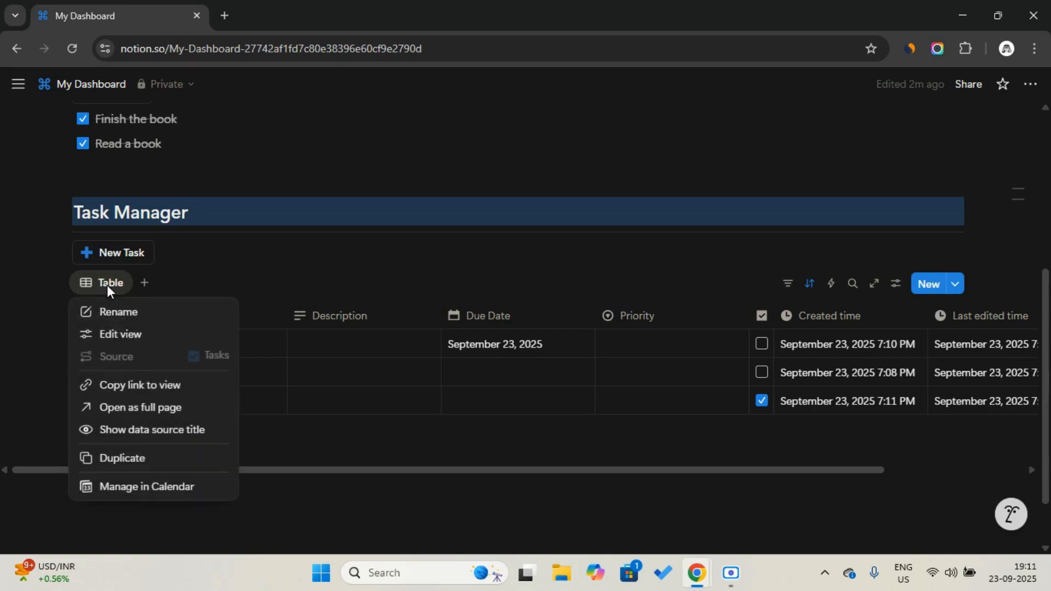
left_click(115, 336)
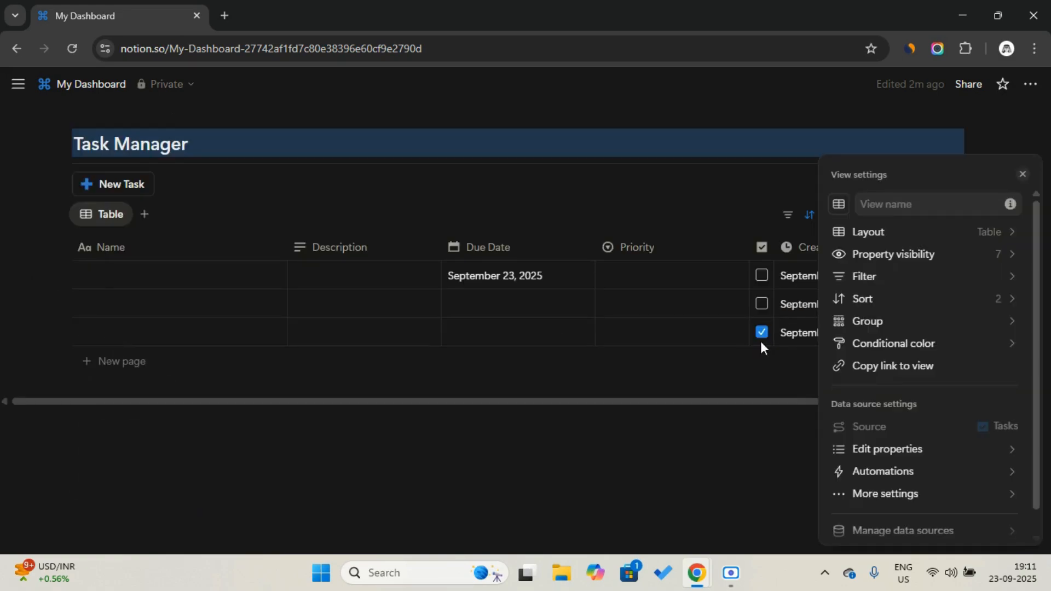
left_click(914, 352)
left_click(910, 448)
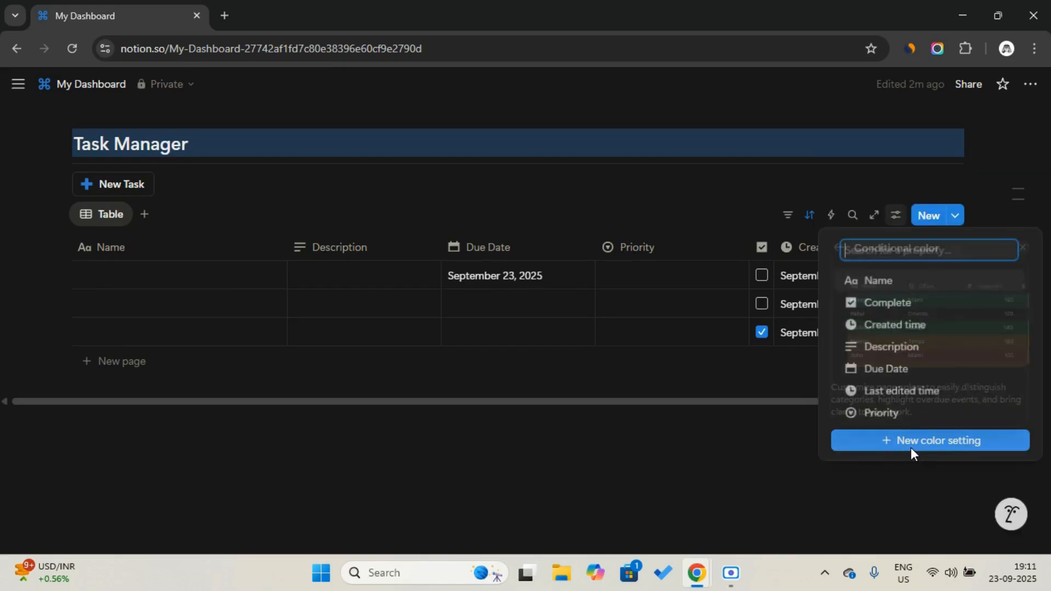
left_click(890, 303)
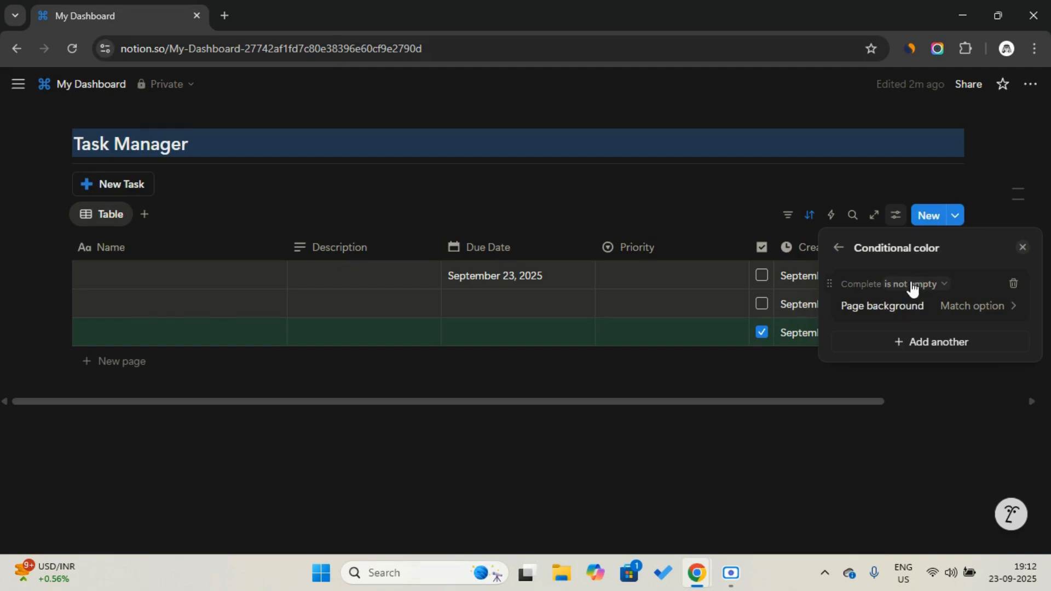
Step: Set the color condition to Complete is Complete, keep the page background on Match option, and close the view settings
left_click(912, 285)
left_click(908, 309)
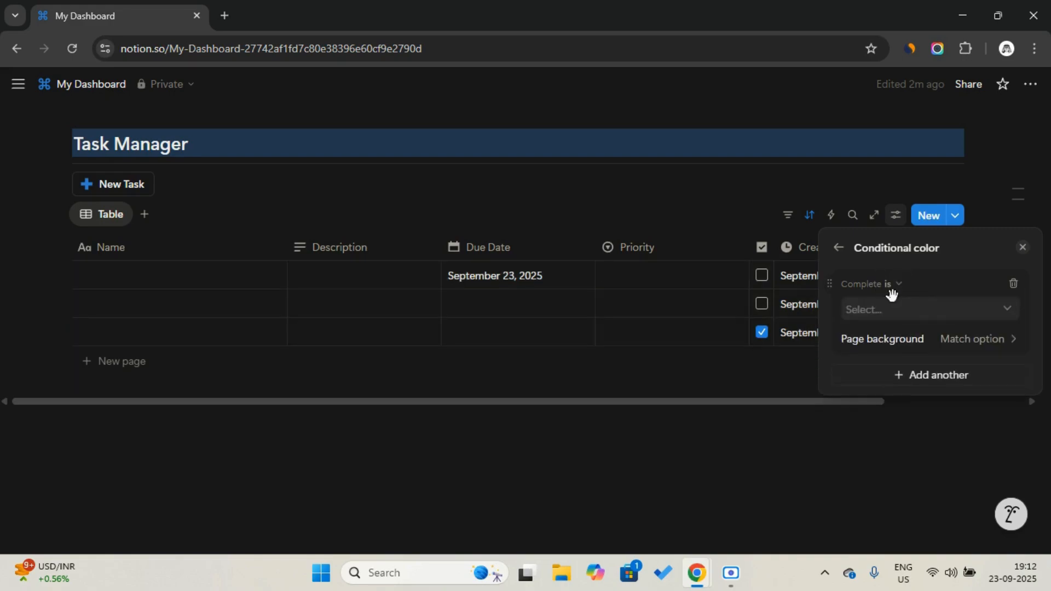
left_click(917, 320)
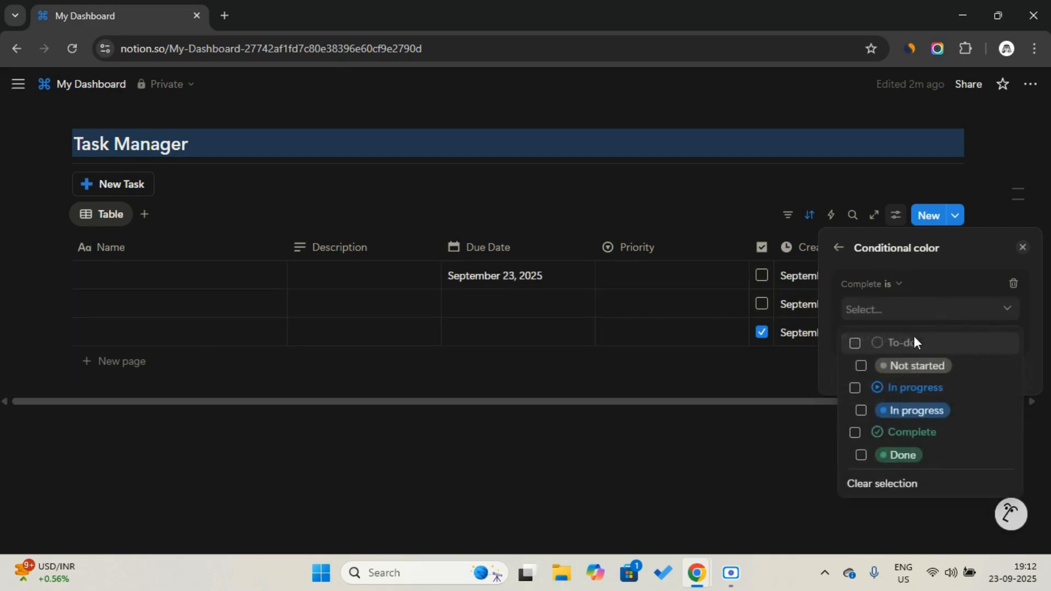
left_click(854, 433)
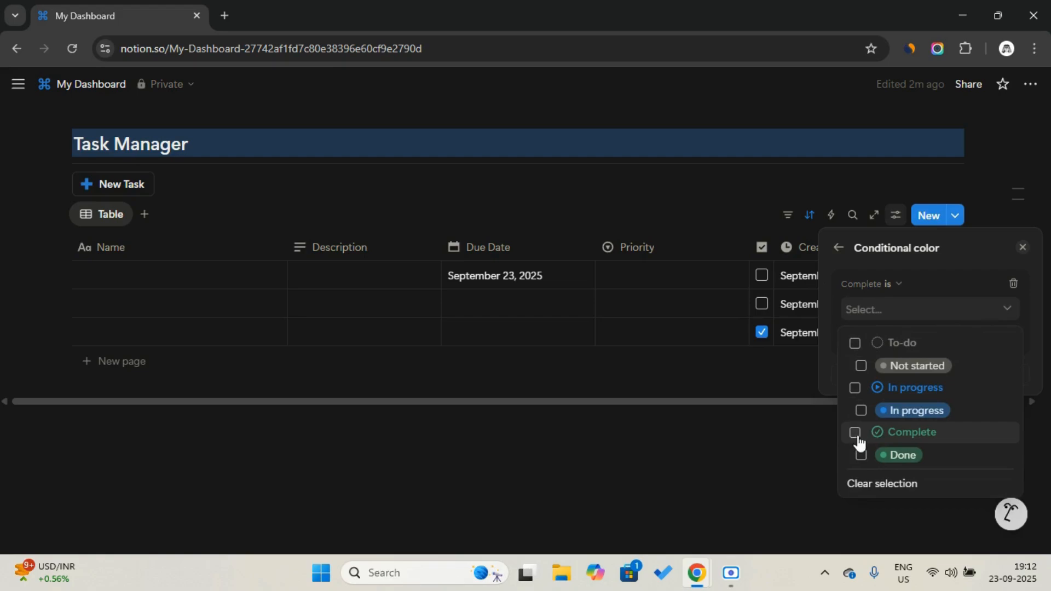
left_click(911, 275)
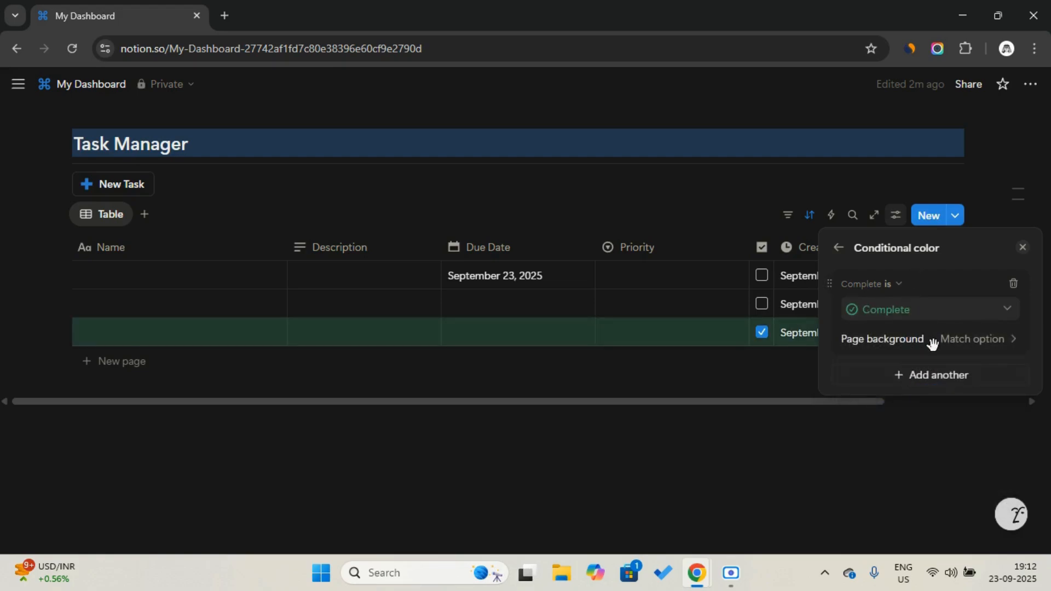
left_click(968, 343)
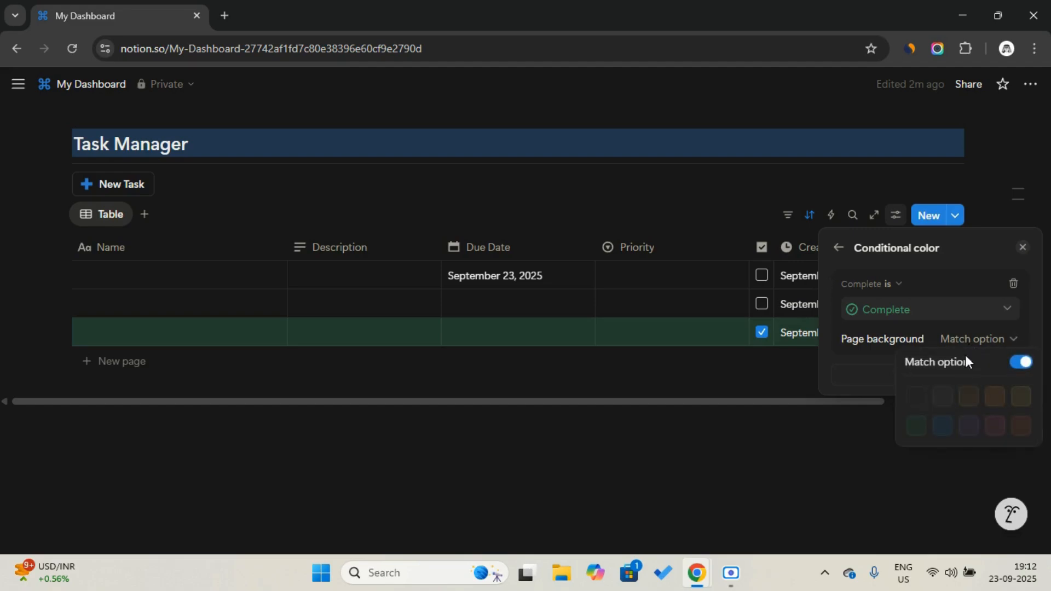
left_click(862, 366)
left_click(1022, 249)
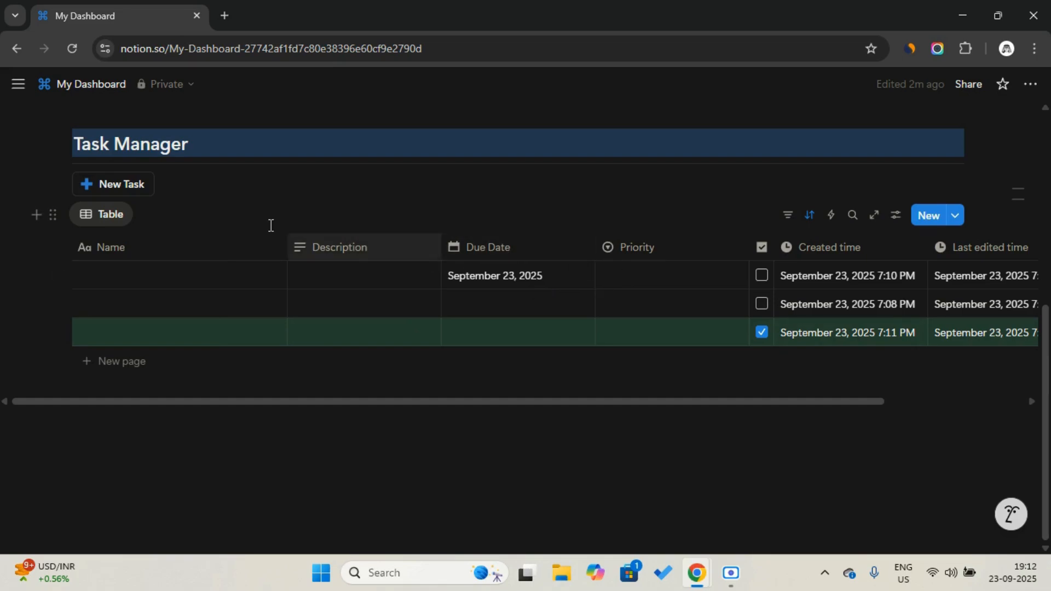
Step: Rename the Tasks database's Table view to All and give it the stacked-bars icon
left_click(87, 219)
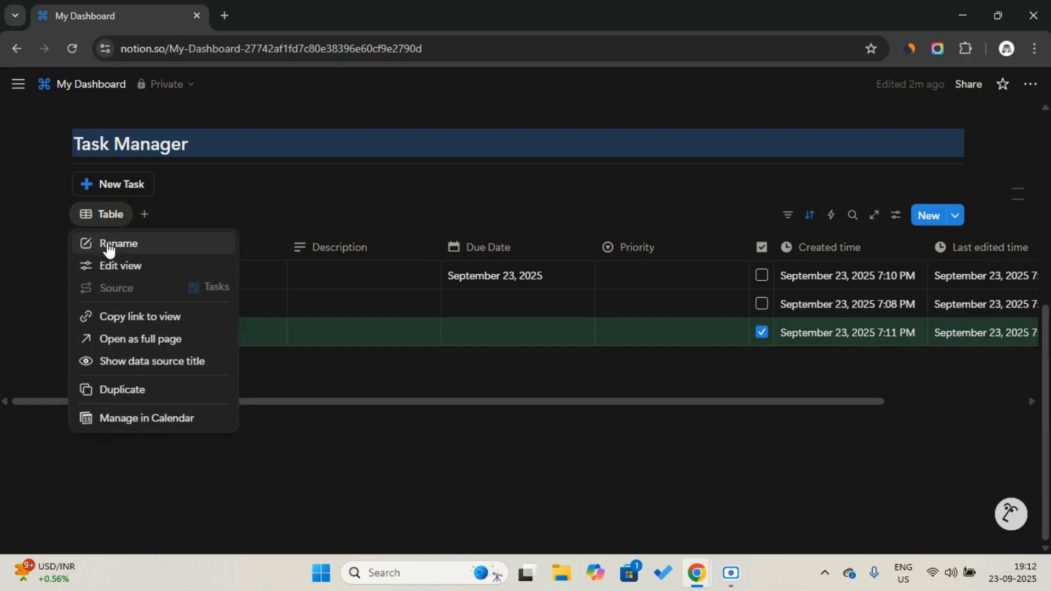
left_click(107, 244)
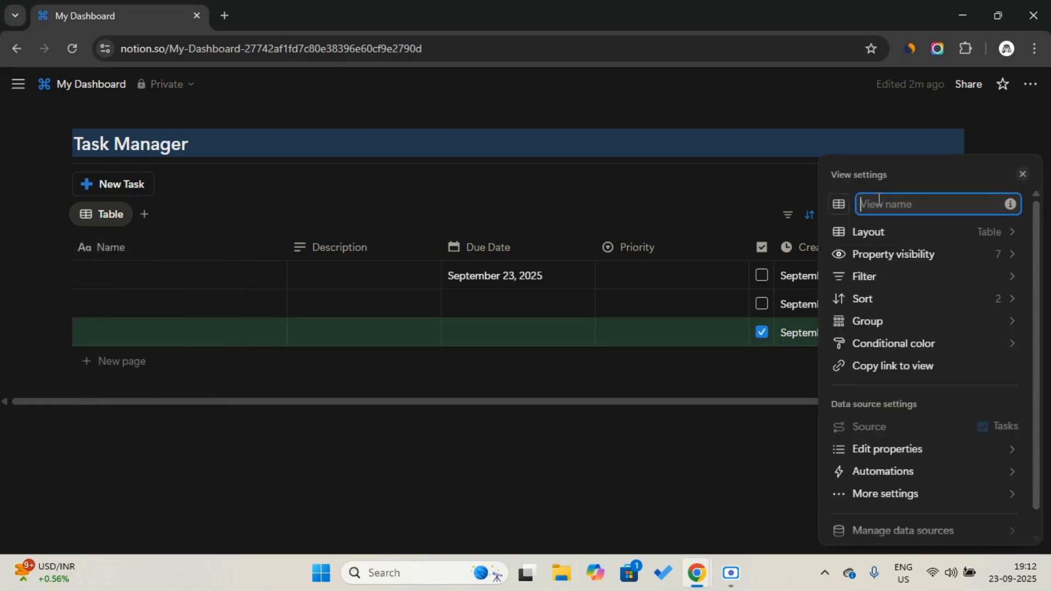
type("All")
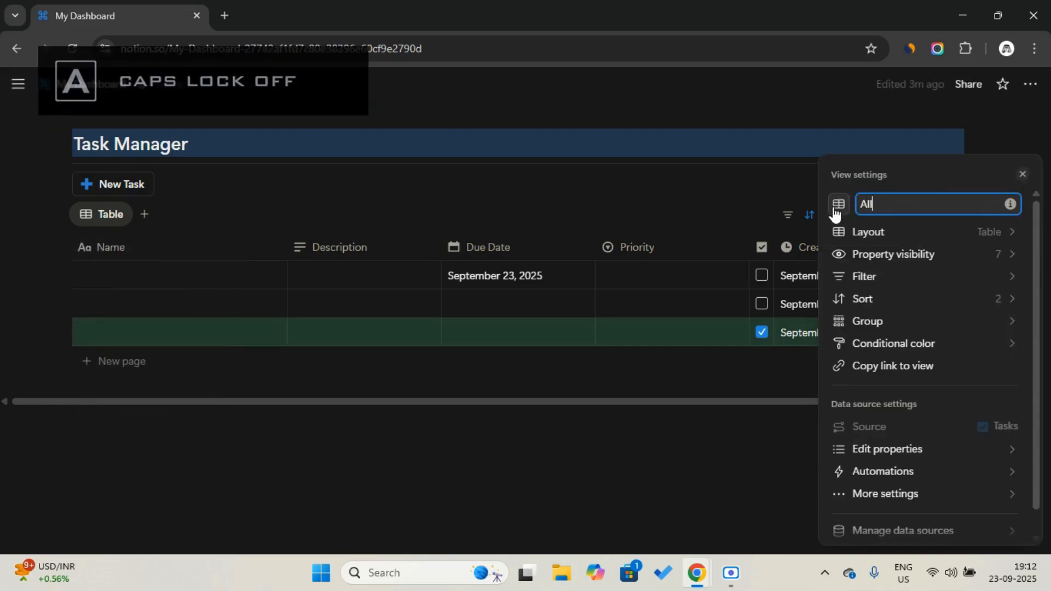
left_click(837, 204)
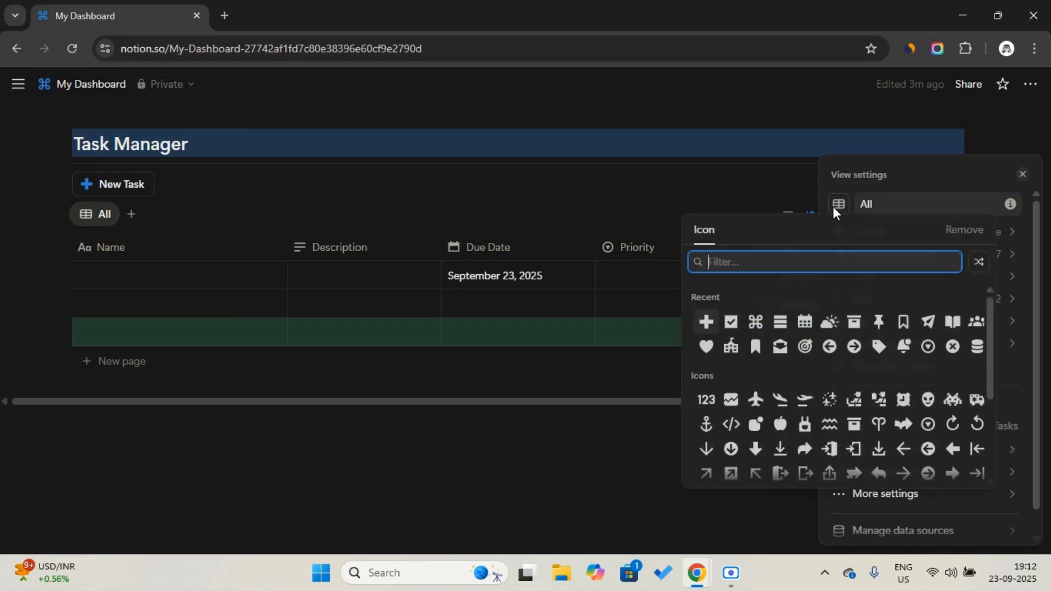
left_click(777, 322)
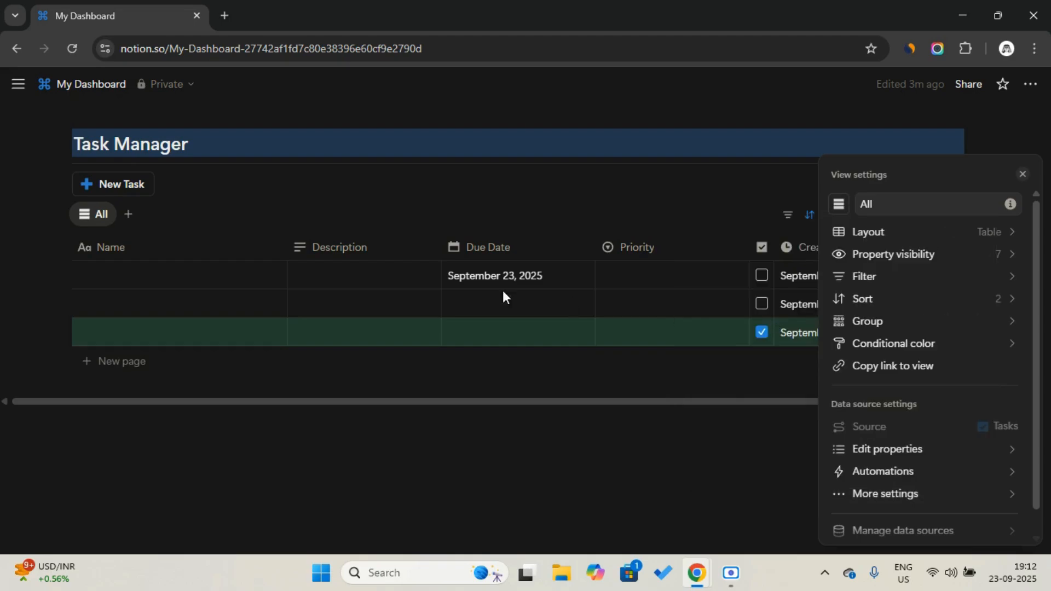
left_click(251, 215)
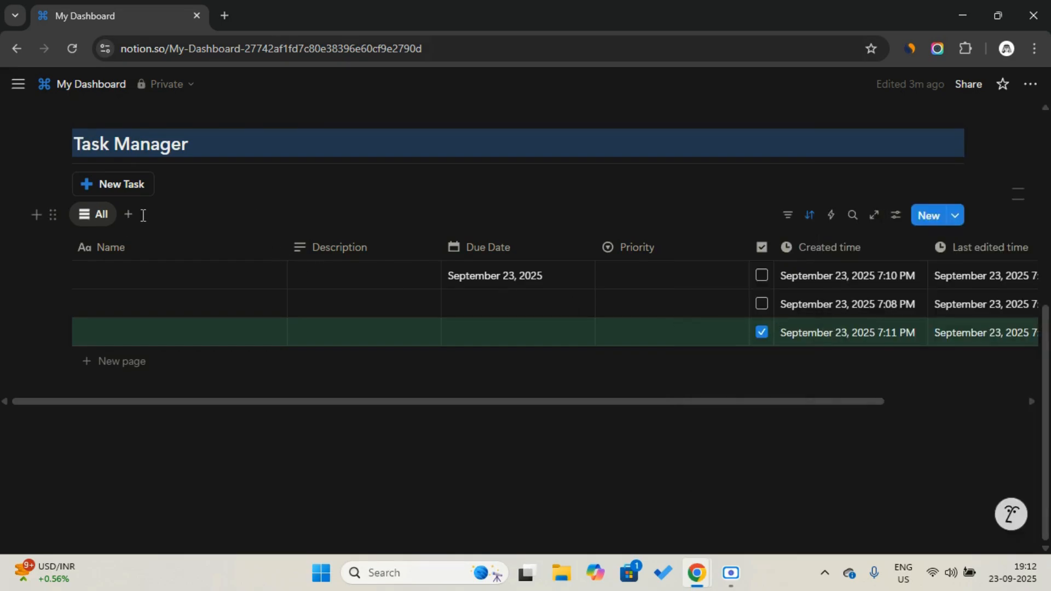
Step: Duplicate the All view, name the copy Today, and give it the sun-behind-cloud icon
left_click(102, 218)
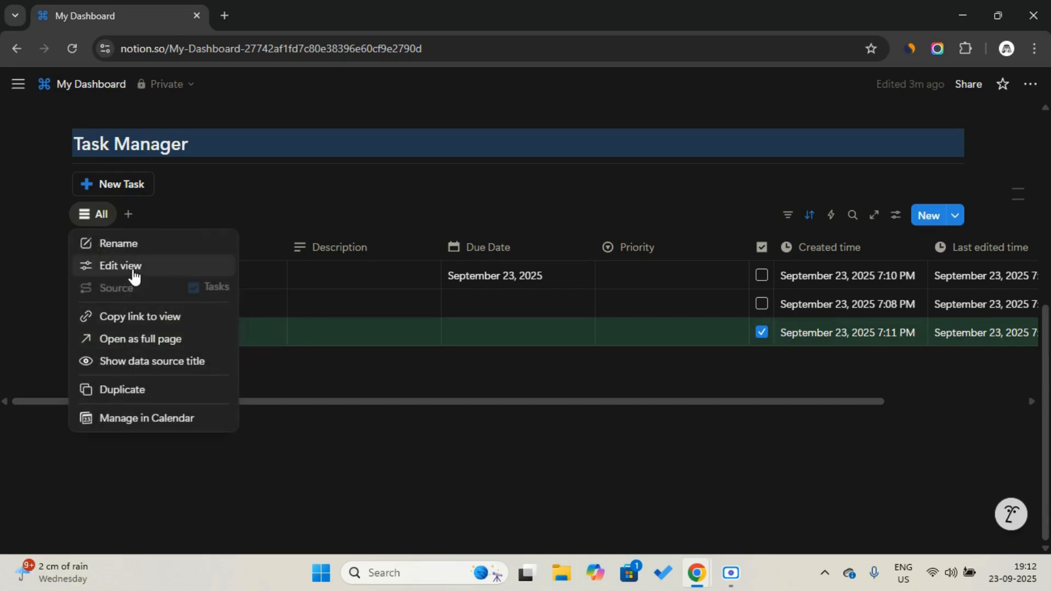
left_click(136, 391)
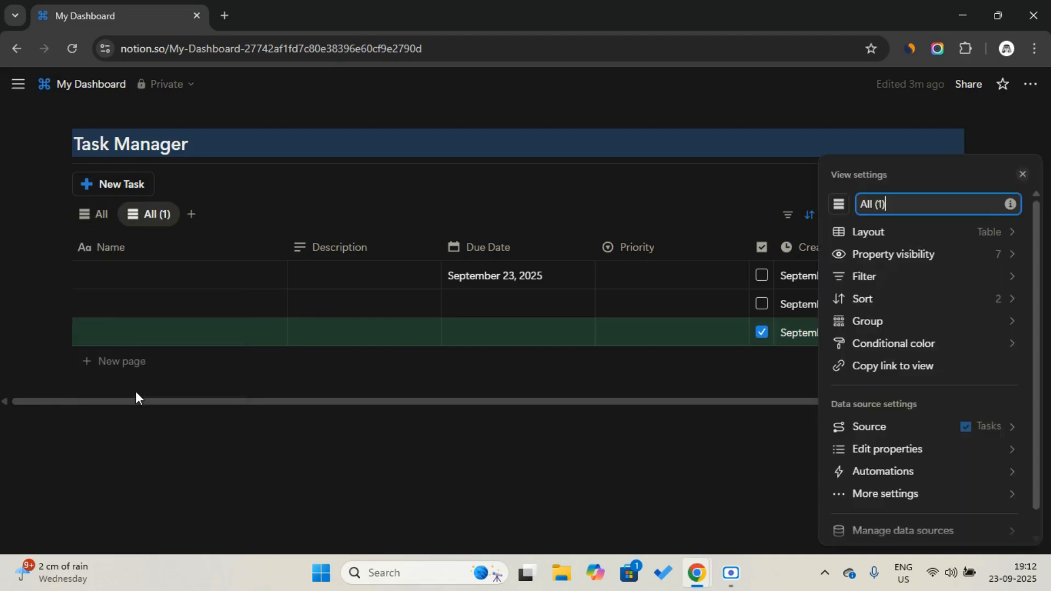
triple_click(874, 206)
key("Caps_Lock")
type("T")
key("Caps_Lock")
type("oday")
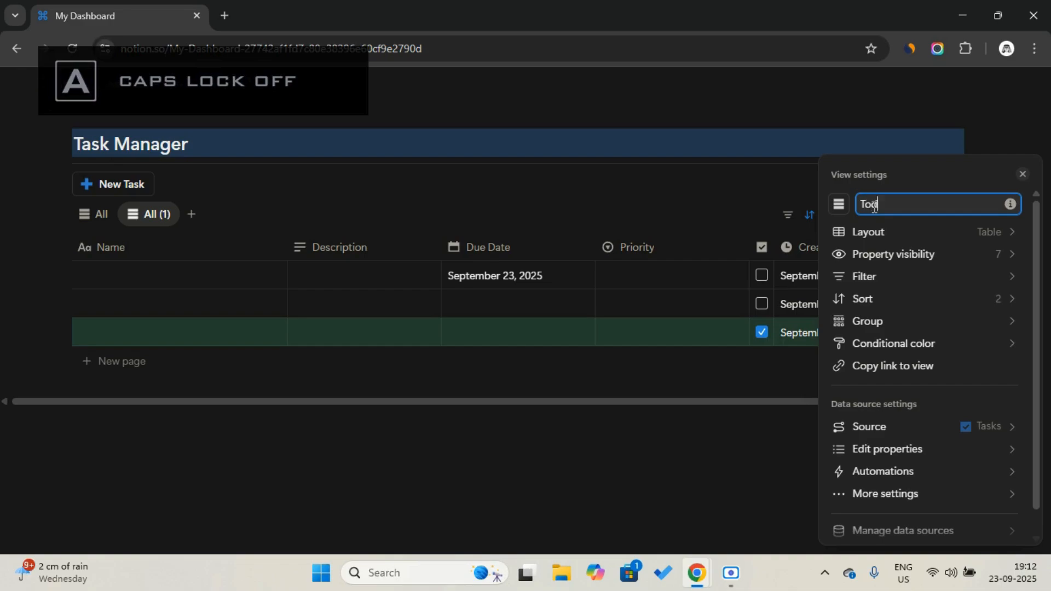
left_click(839, 205)
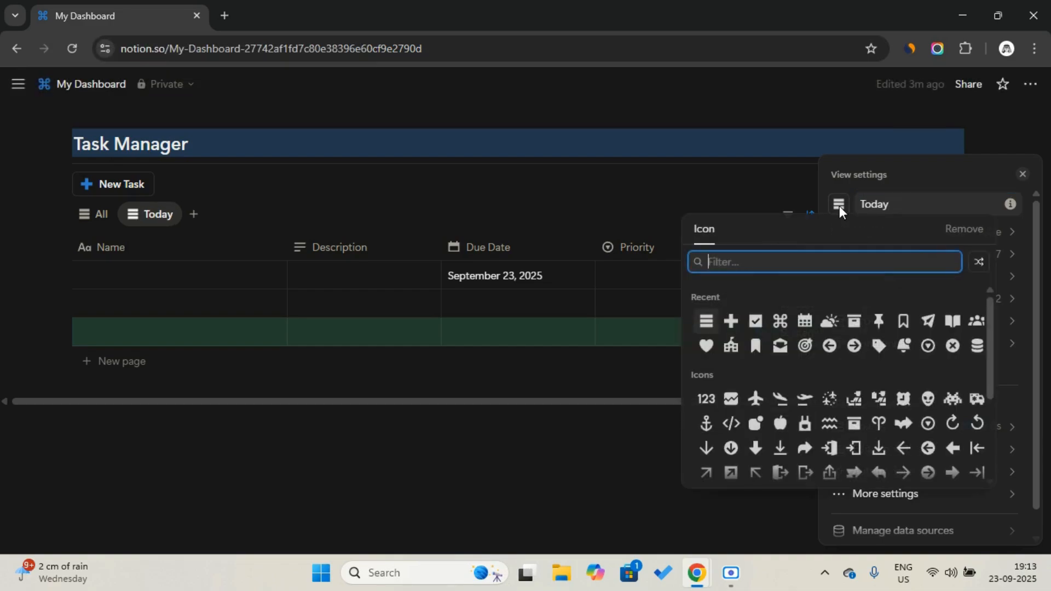
left_click(826, 324)
left_click(756, 212)
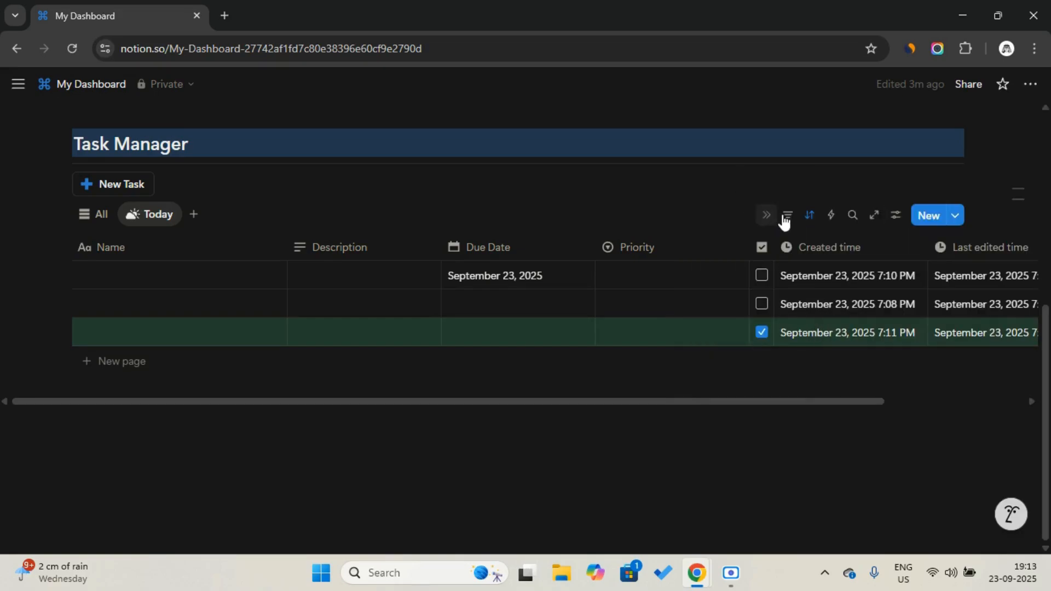
Step: Filter the Today view to tasks whose Due Date start date is Today, and hide the filter bar
left_click(787, 216)
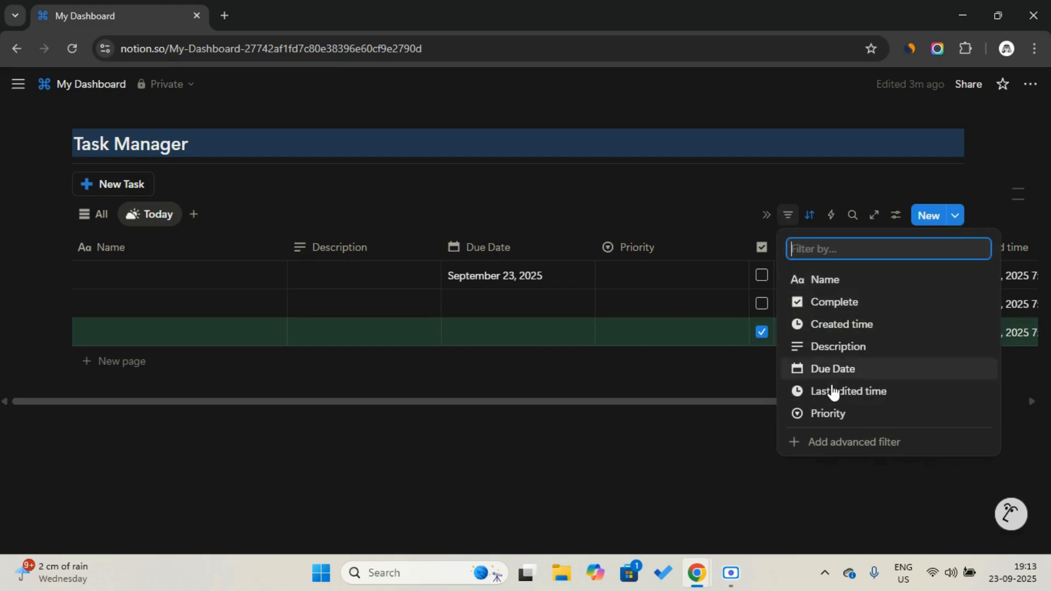
left_click(809, 370)
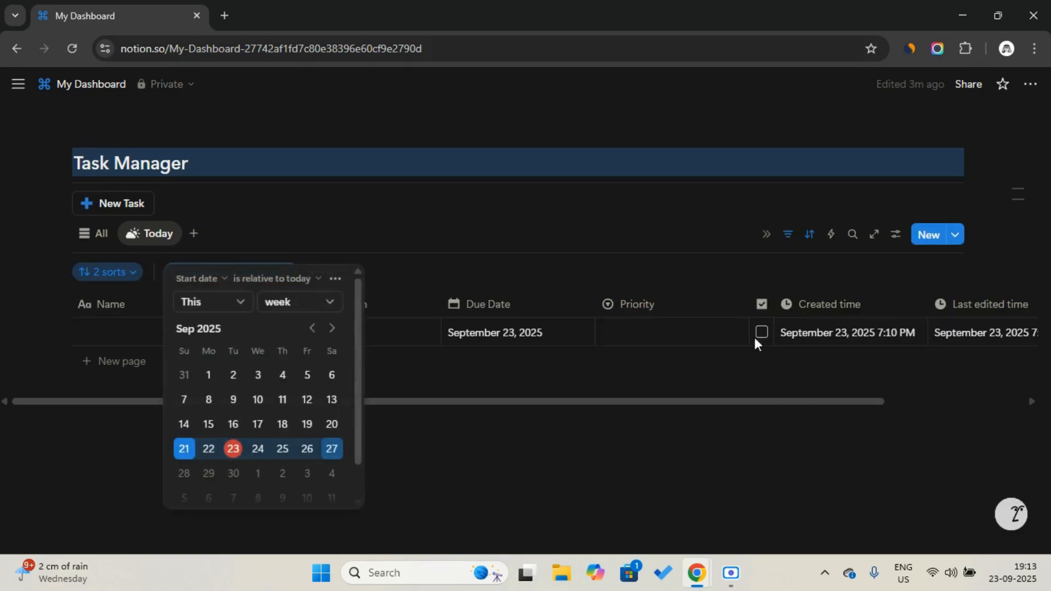
left_click(274, 276)
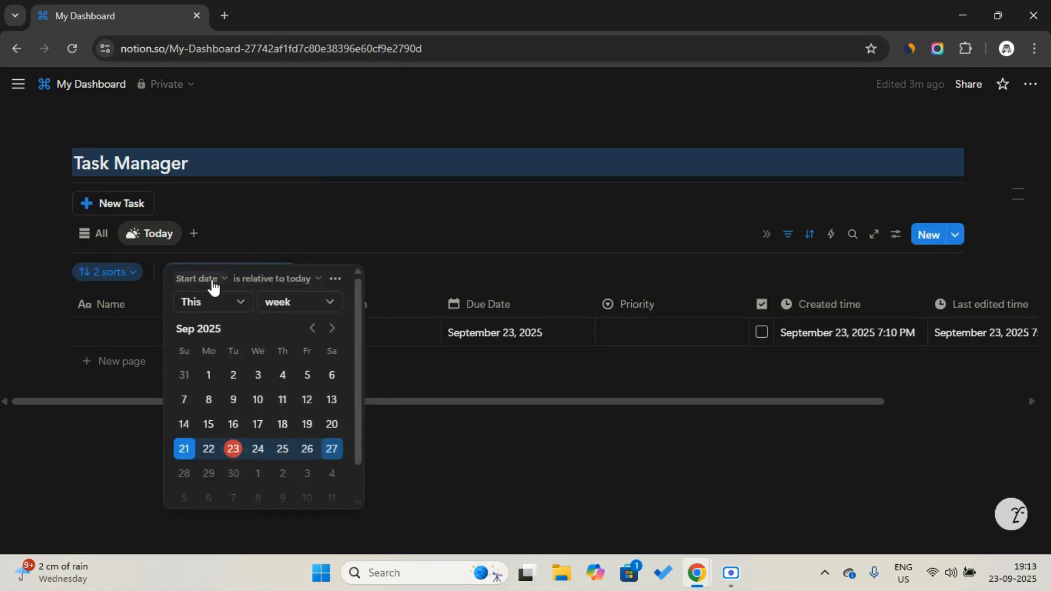
left_click(278, 278)
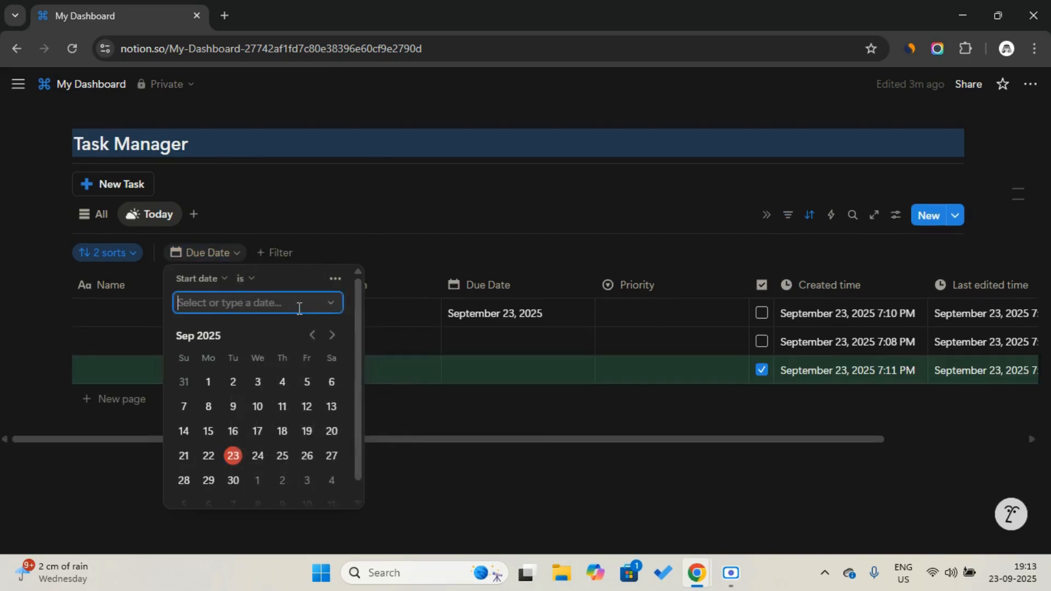
left_click(278, 300)
left_click(329, 305)
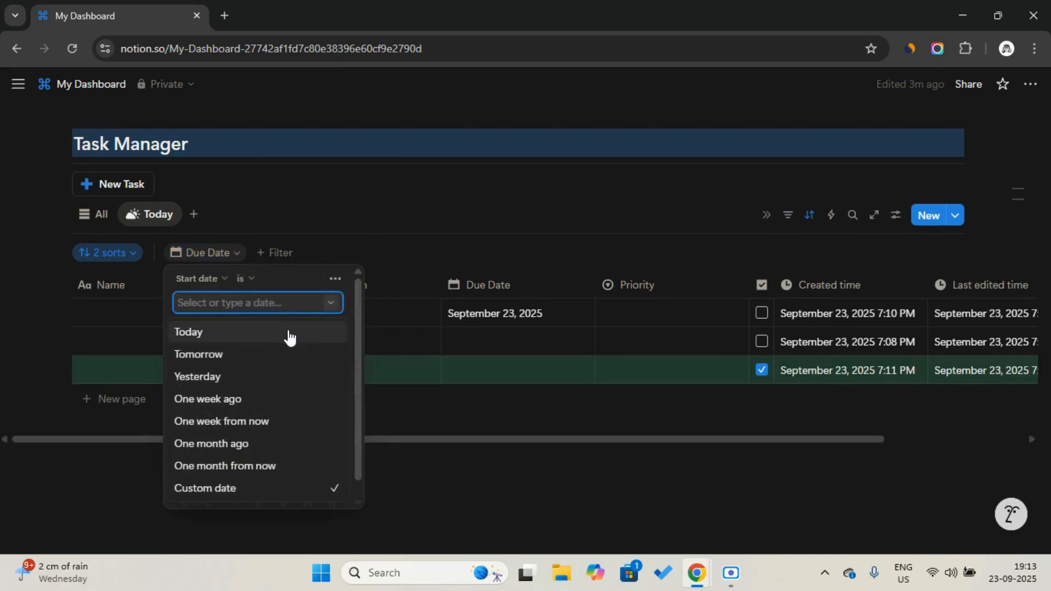
left_click(288, 331)
left_click(434, 234)
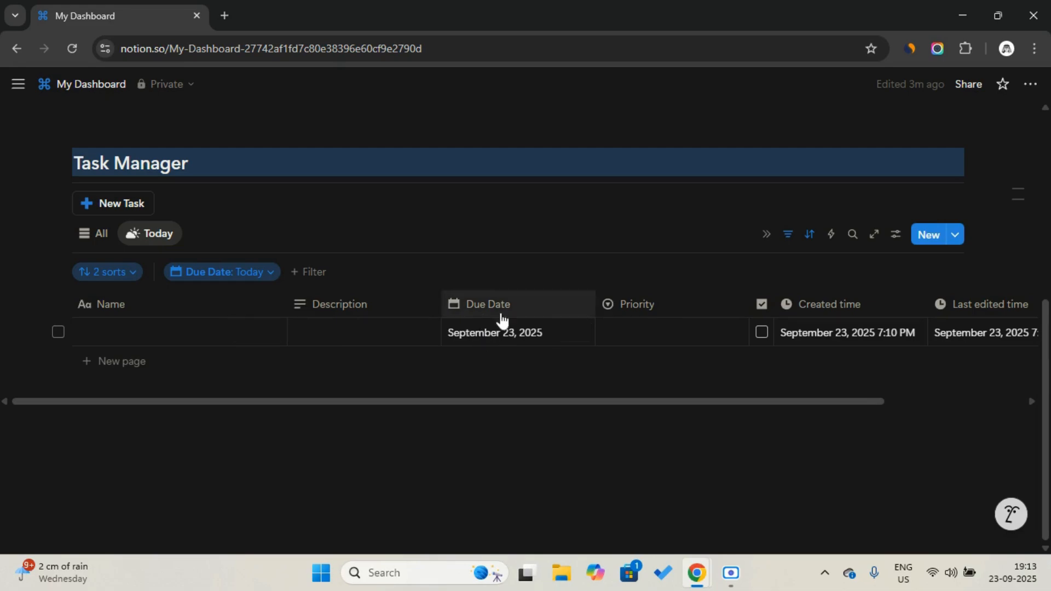
left_click(600, 269)
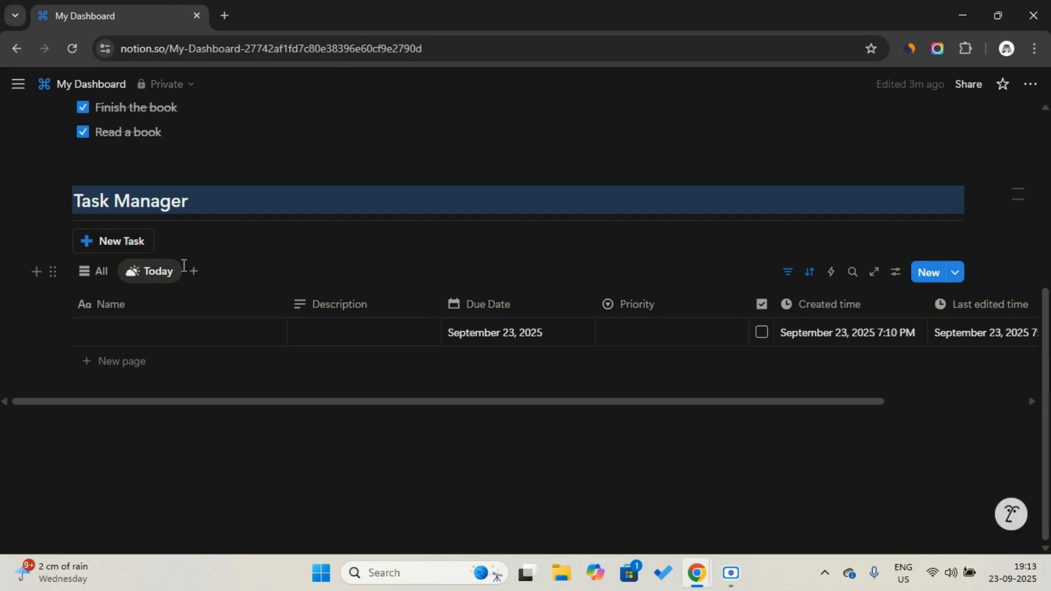
Step: Duplicate the All view again and name the copy Board
left_click(89, 273)
left_click(88, 274)
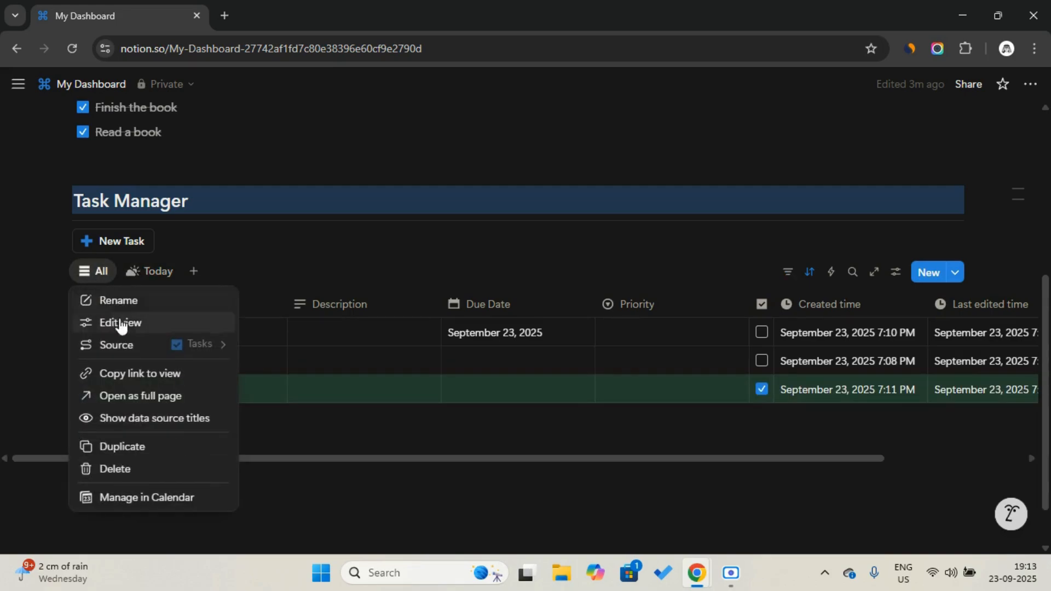
left_click(135, 449)
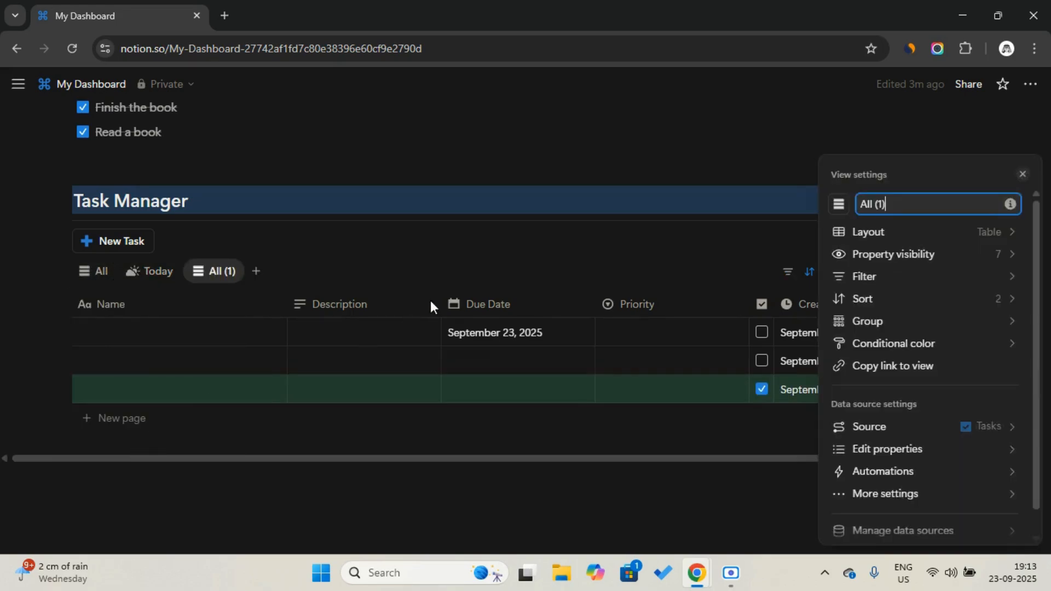
triple_click(882, 205)
key("Caps_Lock")
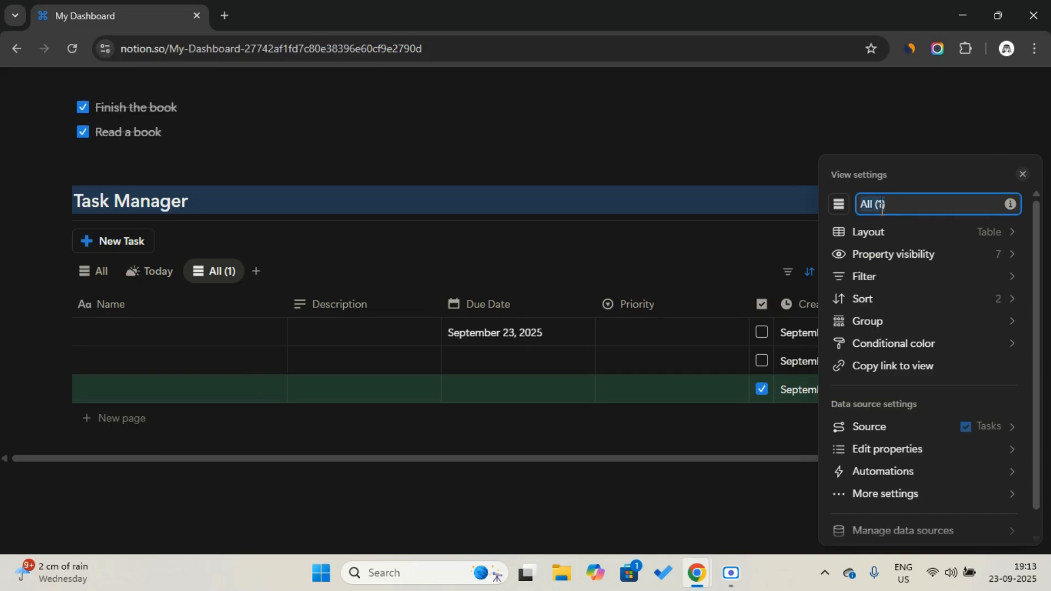
type("B")
key("Caps_Lock")
type("oard")
key("Return")
Step: Give the Board view the pin icon and change its layout from table to Board
left_click(839, 205)
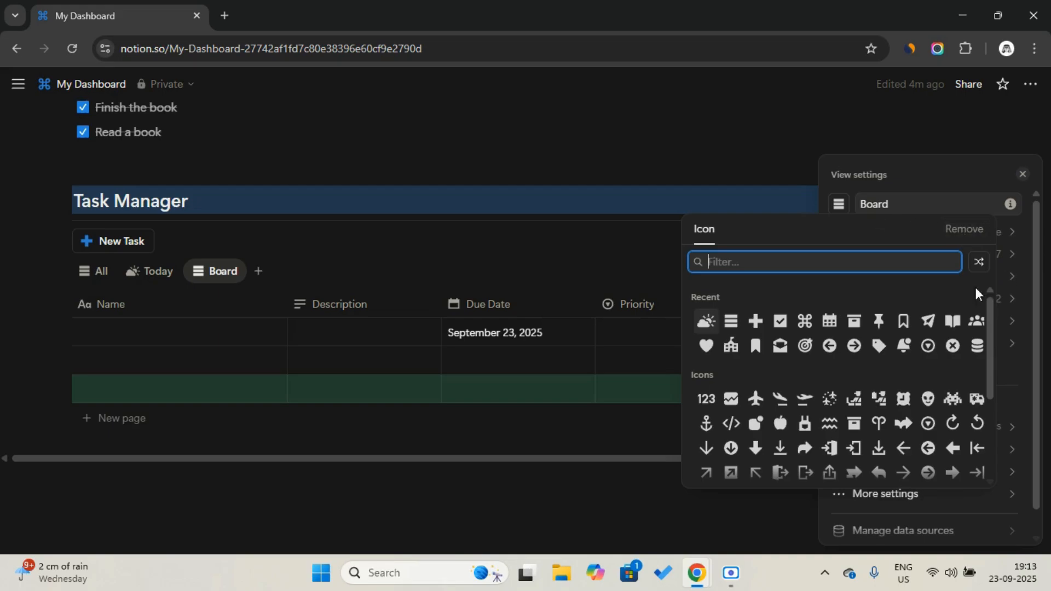
left_click(882, 323)
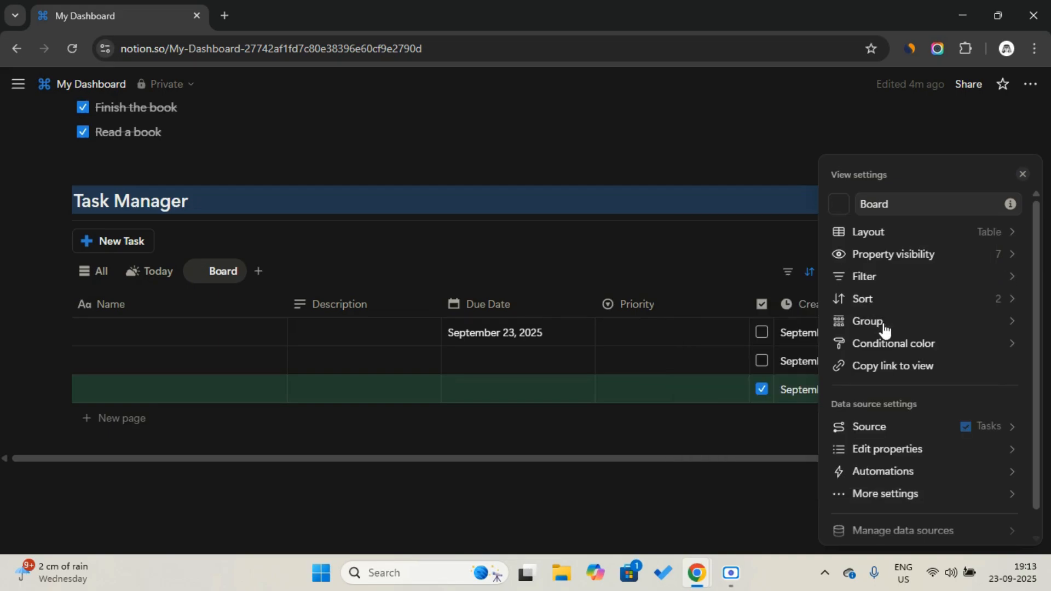
left_click(932, 239)
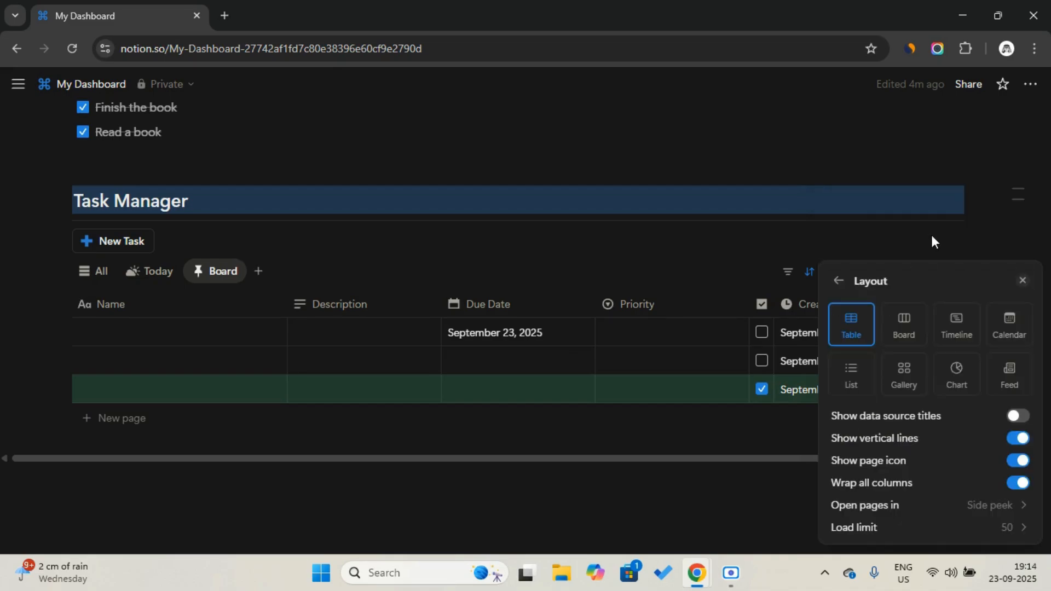
left_click(900, 336)
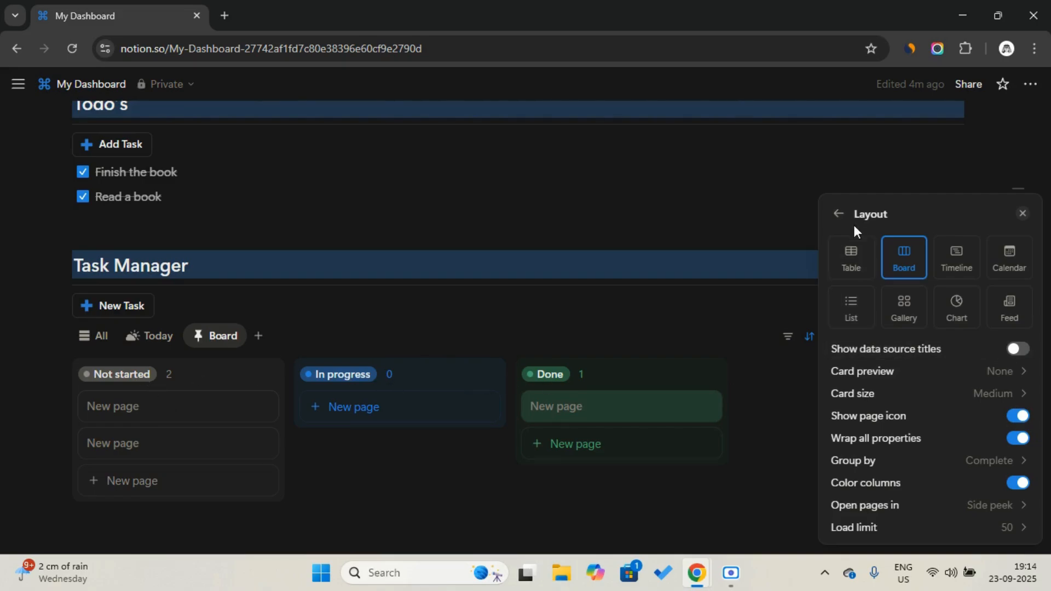
Step: Show Complete, Due Date and Priority on the board cards, ordered as Priority, Due Date, Complete
left_click(838, 213)
left_click(930, 253)
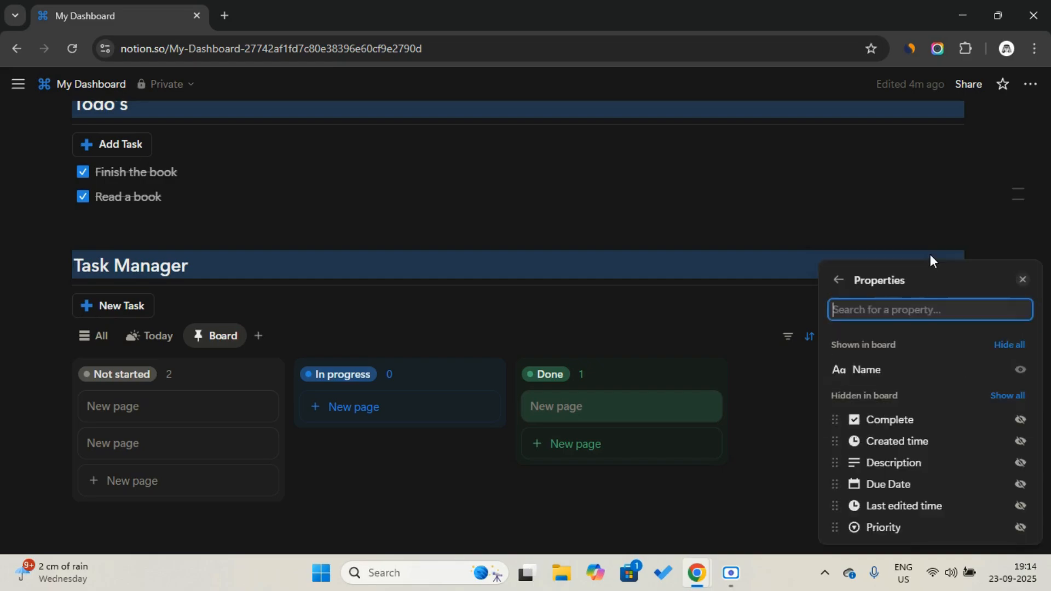
left_click(1020, 420)
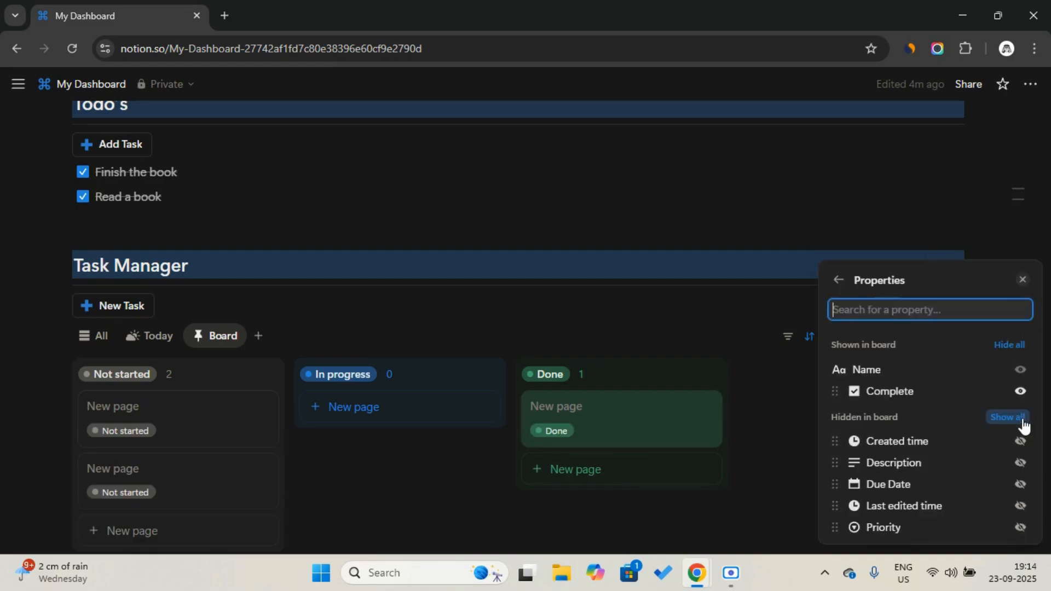
left_click(1021, 485)
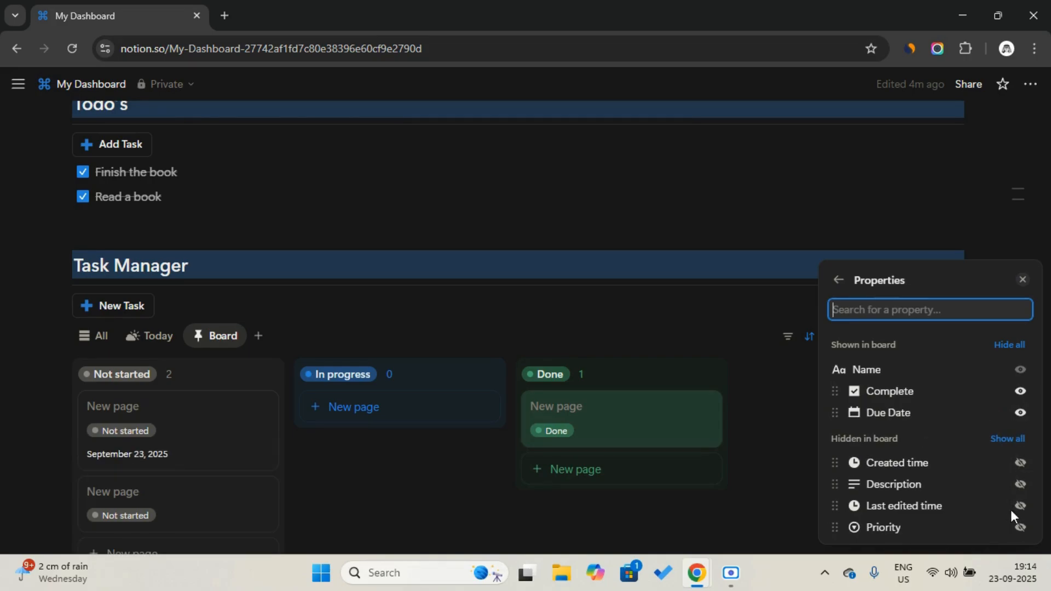
left_click(1019, 526)
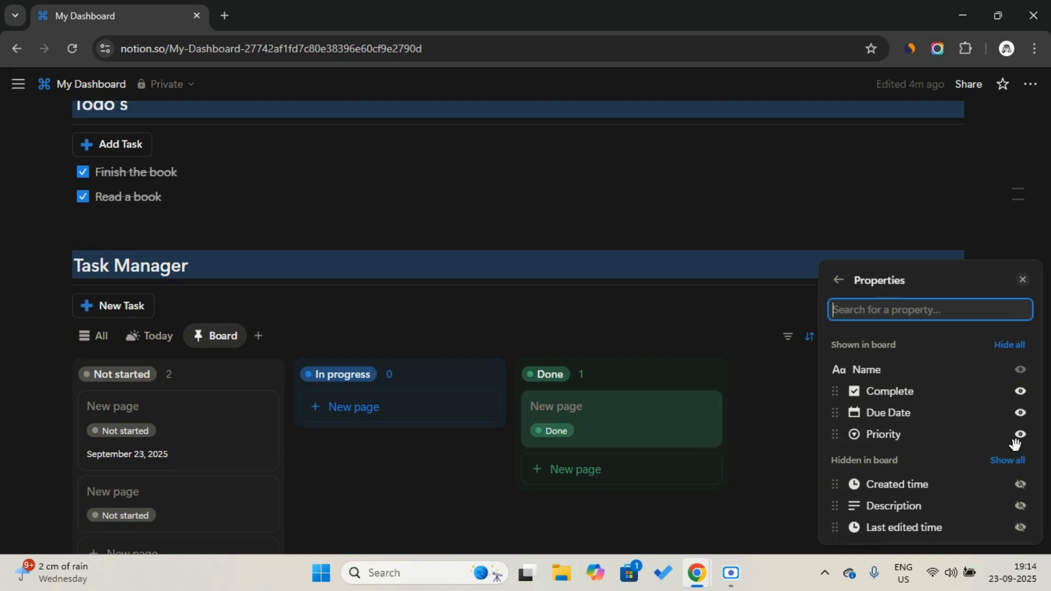
left_click_drag(954, 439, 915, 428)
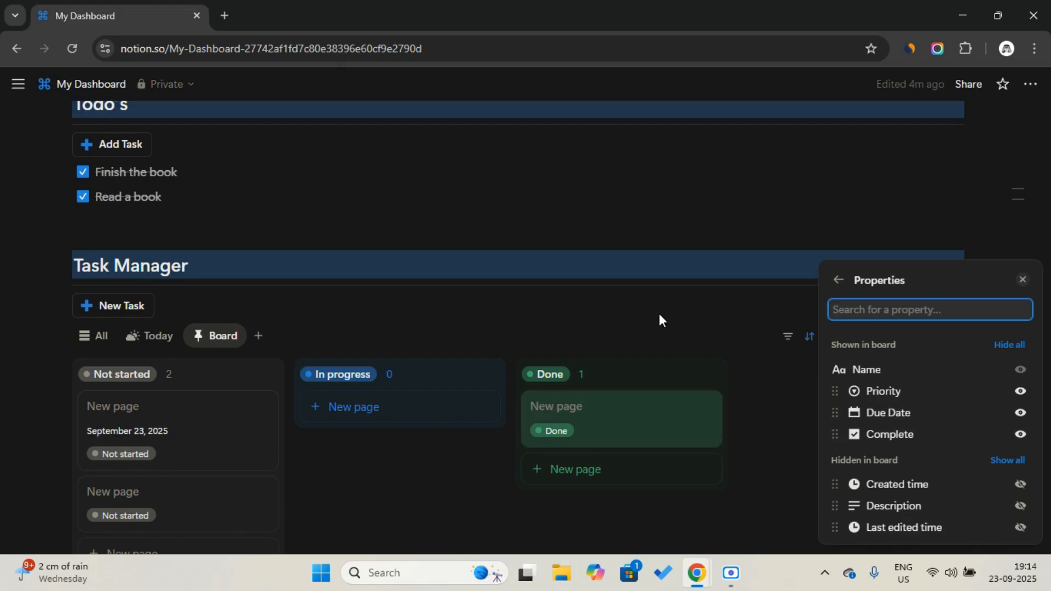
Step: Edit the Complete property so that the Board view displays it as Checkbox
left_click(838, 280)
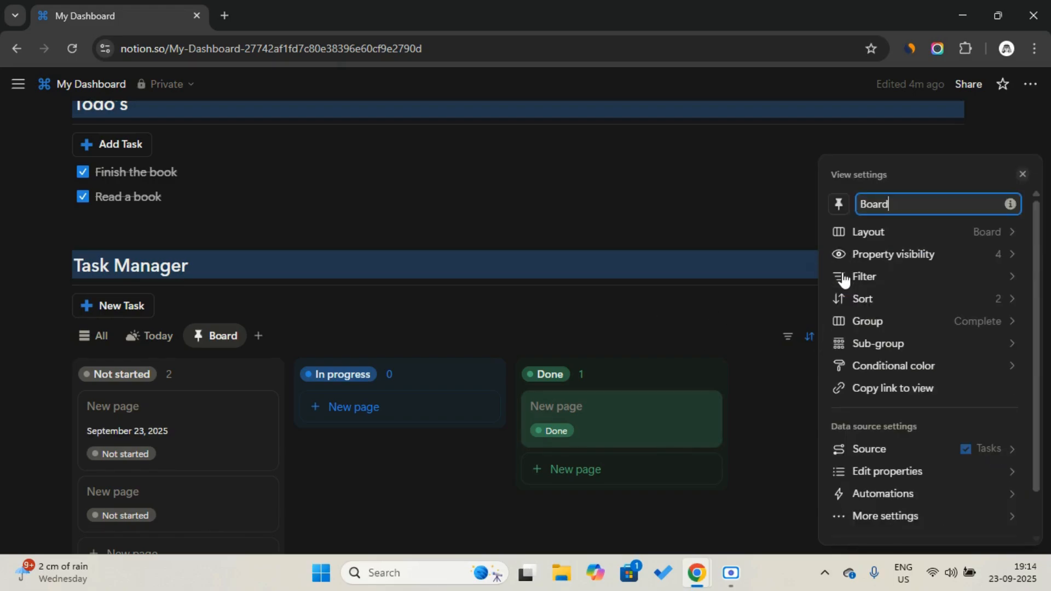
left_click(905, 471)
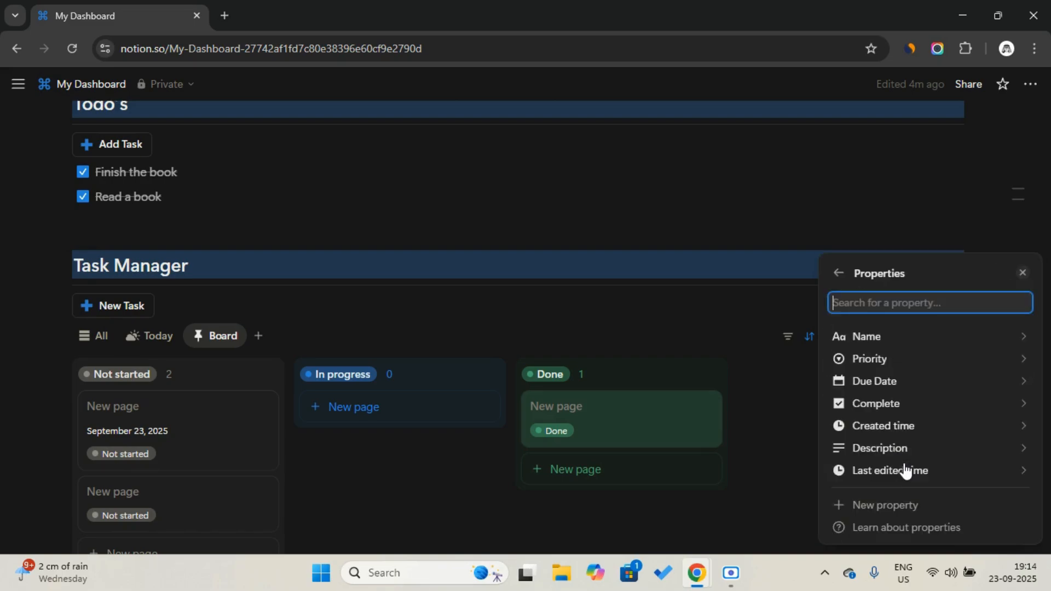
left_click(926, 405)
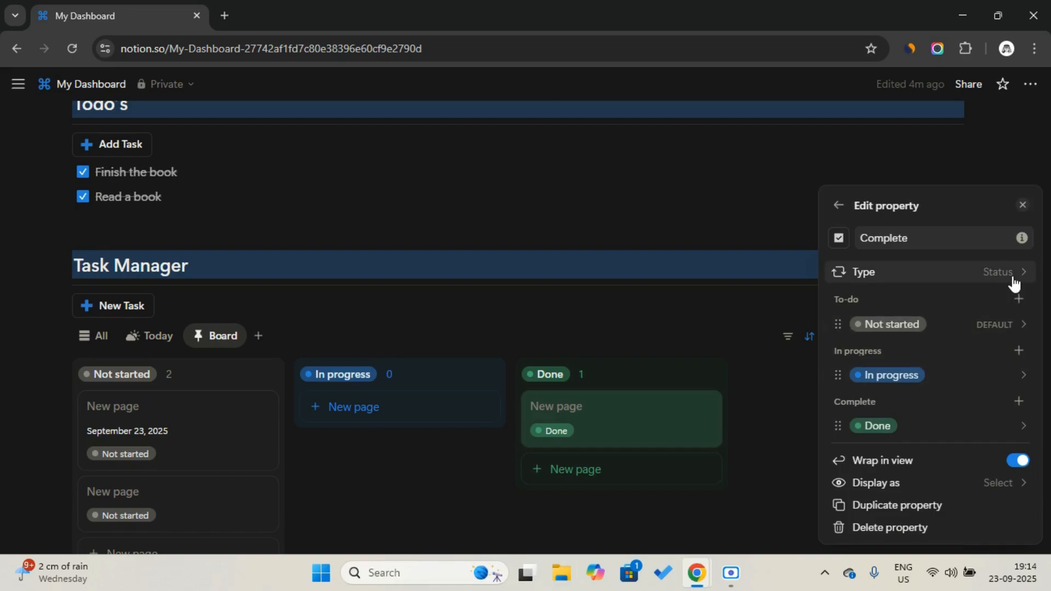
left_click(985, 488)
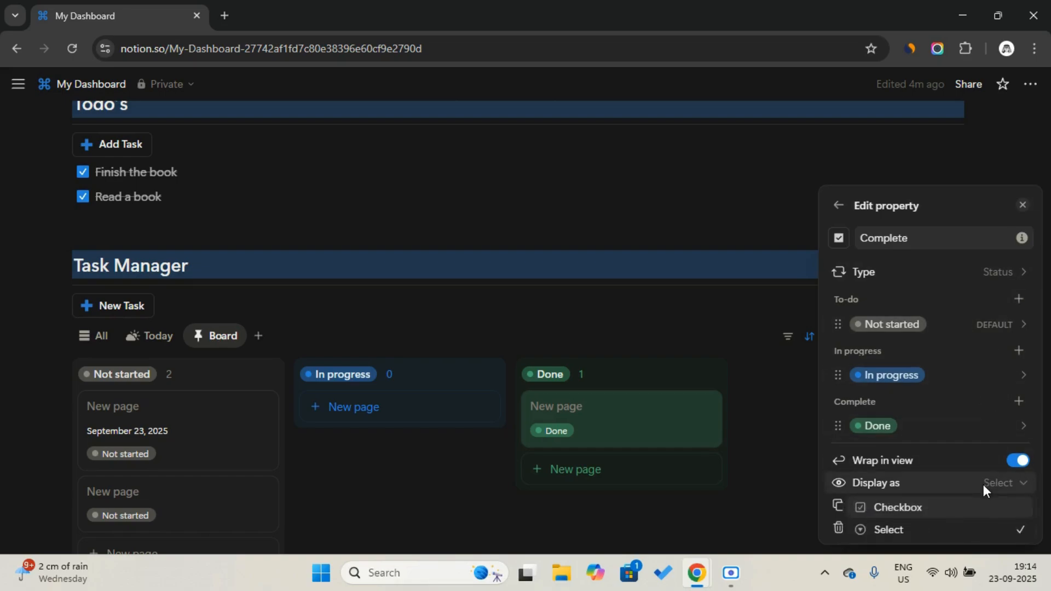
left_click(966, 509)
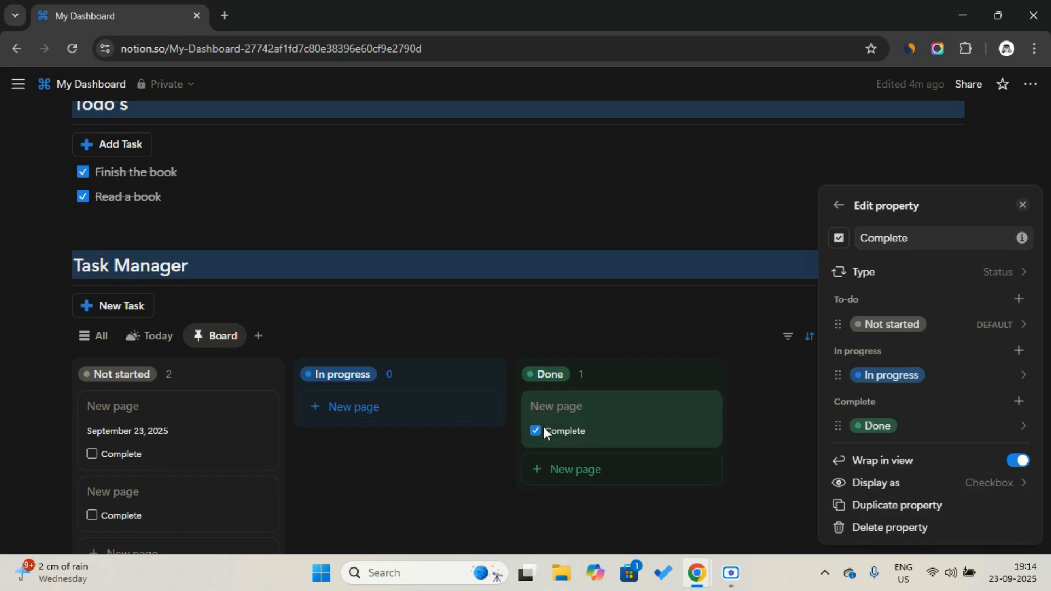
Step: Close the property settings and move both Not started cards on the board to In progress and on to Done, one card at a time
left_click(774, 257)
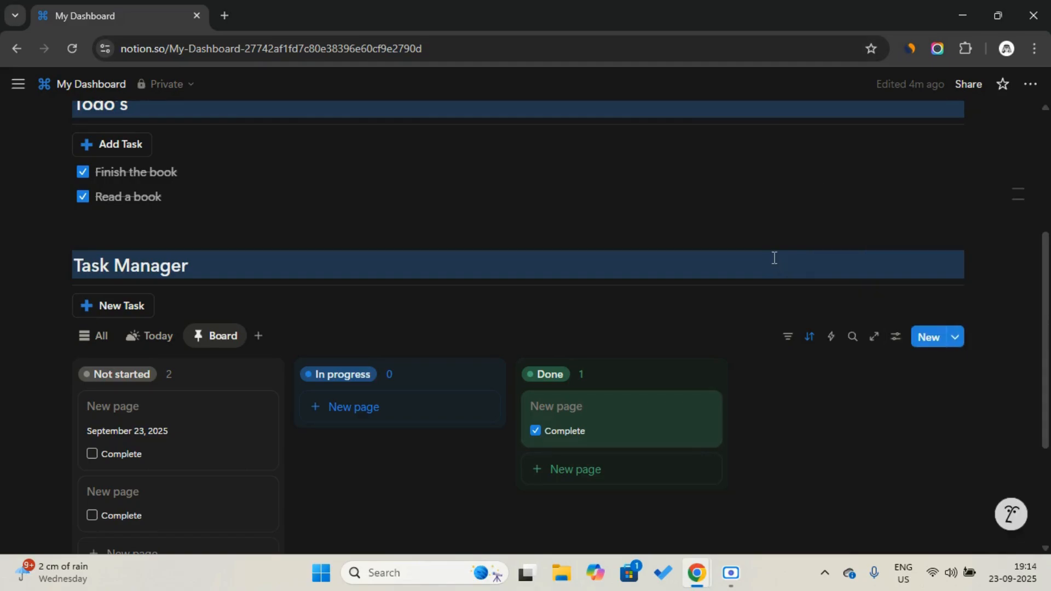
scroll(222, 332, "down", 2)
left_click_drag(221, 332, 408, 316)
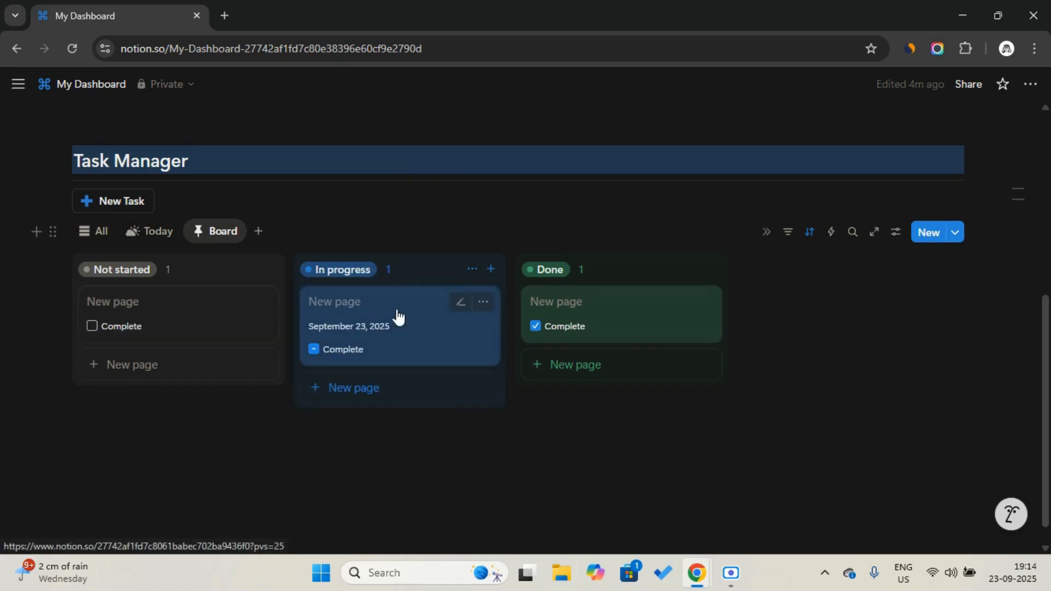
left_click_drag(474, 314, 540, 322)
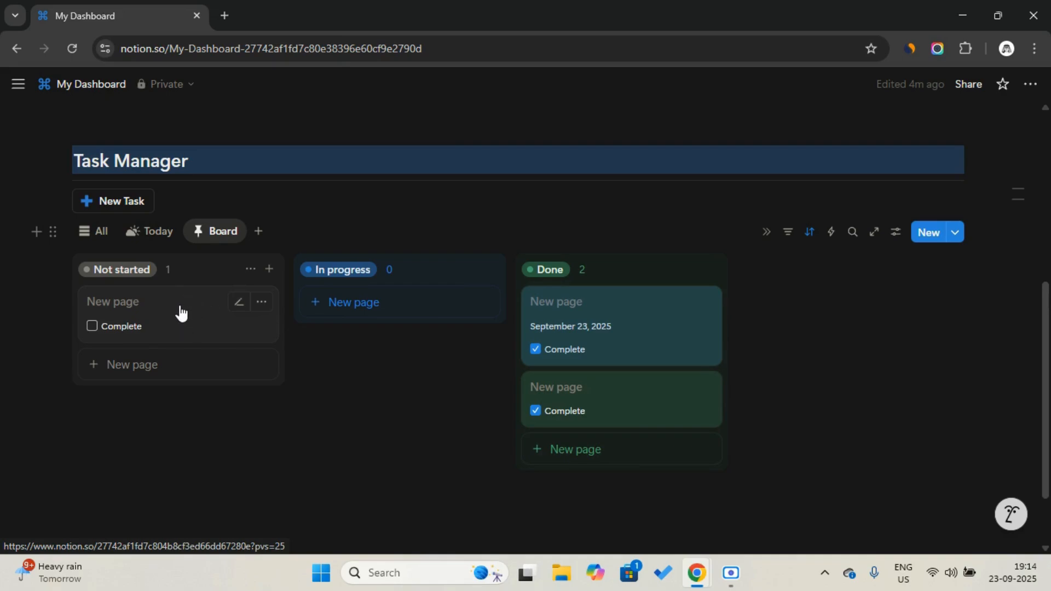
left_click_drag(234, 307, 360, 305)
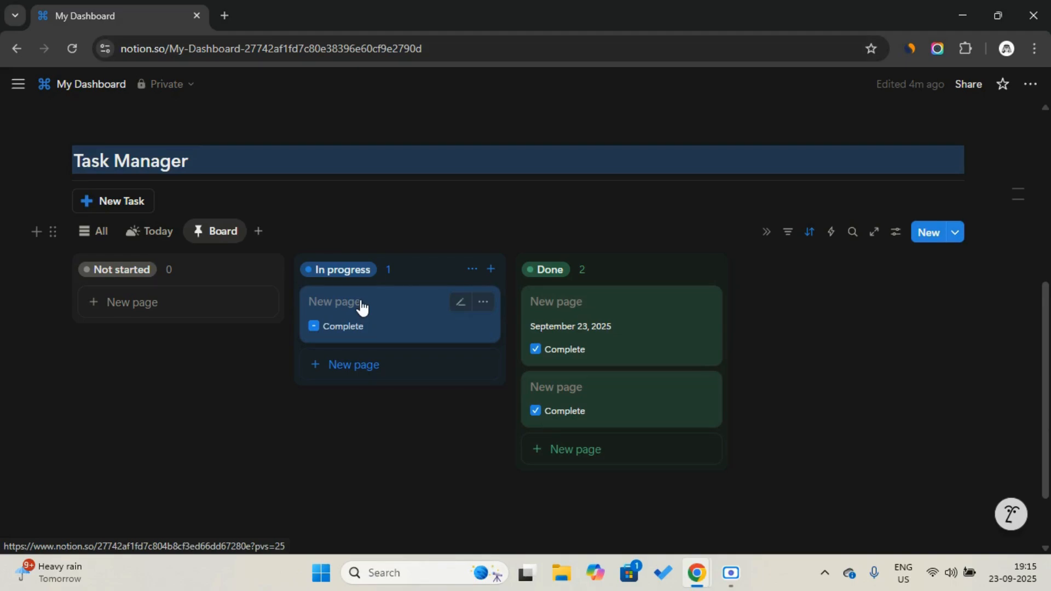
left_click_drag(376, 305, 536, 316)
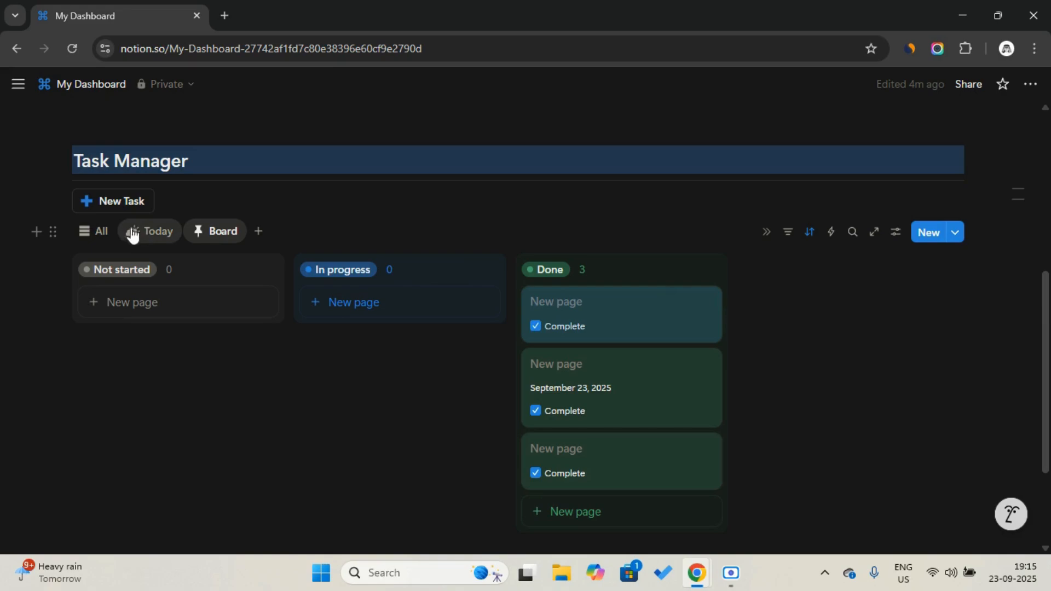
Step: Switch the Task Manager database to the All view and look over the whole dashboard page
left_click(103, 231)
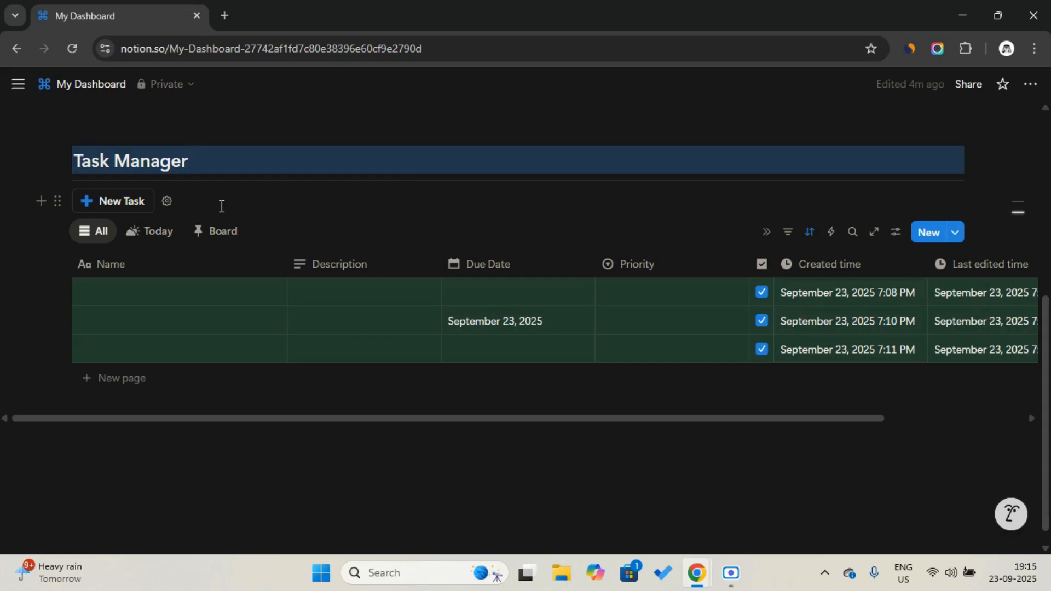
scroll(221, 206, "up", 6)
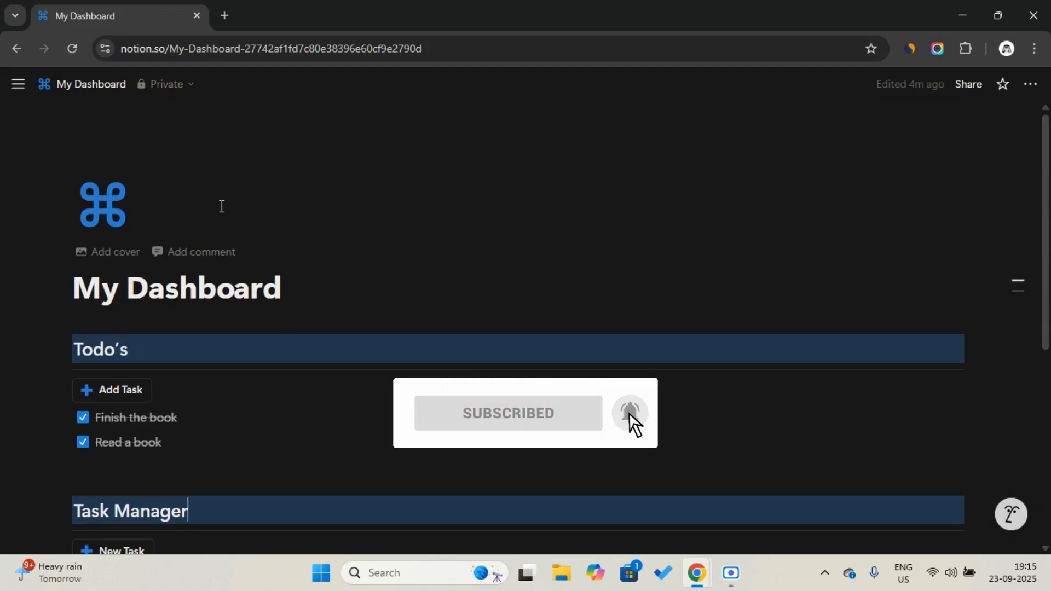
scroll(221, 206, "down", 1)
scroll(221, 208, "down", 2)
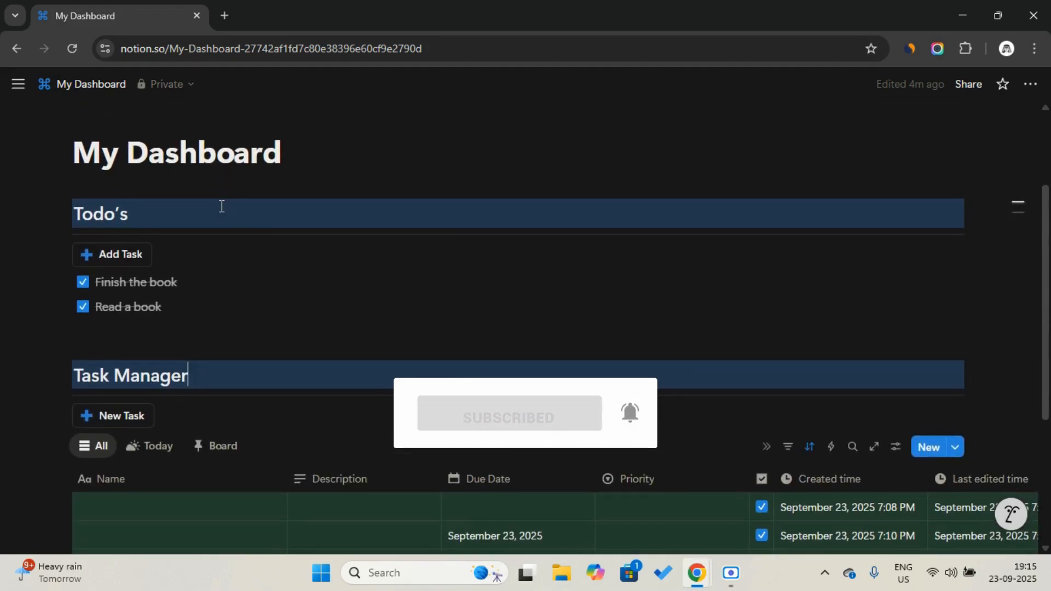